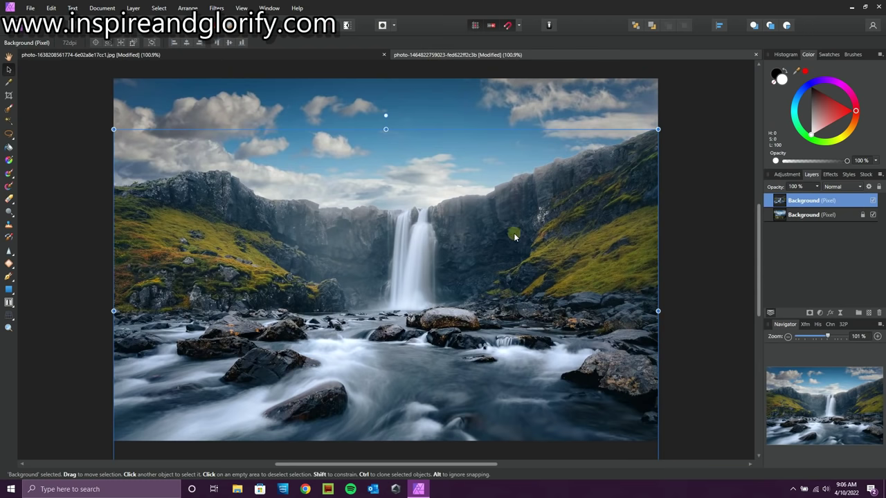
Move the waterfall layer down to the canvas's lower edge so the mountains of the layer beneath show above the cliffs
{"action": "left_click_drag", "start_coordinate": [522, 208], "coordinate": [527, 272]}
{"action": "left_click_drag", "start_coordinate": [465, 256], "coordinate": [466, 277]}
Burn the midtones along the cliff rim beside the waterfall with a 10 px brush at 100 % opacity
{"action": "left_click", "coordinate": [843, 336]}
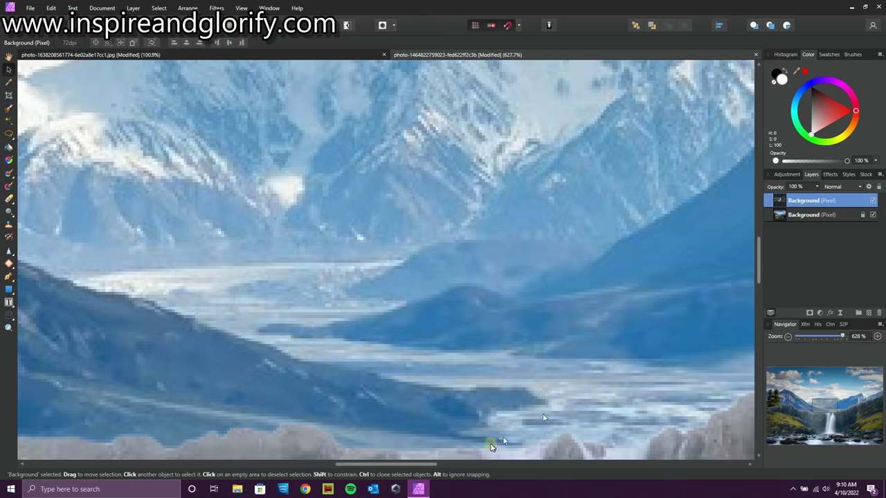
{"action": "scroll", "coordinate": [494, 442], "scroll_direction": "down", "scroll_amount": 3}
{"action": "key", "text": "o"}
{"action": "mouse_move", "coordinate": [138, 262]}
{"action": "left_mouse_down"}
{"action": "mouse_move", "coordinate": [442, 260]}
{"action": "mouse_move", "coordinate": [400, 286]}
{"action": "mouse_move", "coordinate": [451, 288]}
{"action": "mouse_move", "coordinate": [155, 261]}
{"action": "mouse_move", "coordinate": [31, 292]}
{"action": "mouse_move", "coordinate": [44, 357]}
{"action": "mouse_move", "coordinate": [74, 276]}
{"action": "mouse_move", "coordinate": [115, 279]}
{"action": "mouse_move", "coordinate": [166, 324]}
{"action": "mouse_move", "coordinate": [309, 302]}
{"action": "mouse_move", "coordinate": [213, 308]}
{"action": "mouse_move", "coordinate": [220, 290]}
{"action": "mouse_move", "coordinate": [202, 278]}
{"action": "mouse_move", "coordinate": [213, 353]}
{"action": "mouse_move", "coordinate": [180, 364]}
{"action": "mouse_move", "coordinate": [113, 322]}
{"action": "mouse_move", "coordinate": [158, 366]}
{"action": "mouse_move", "coordinate": [38, 431]}
{"action": "mouse_move", "coordinate": [156, 448]}
{"action": "mouse_move", "coordinate": [153, 413]}
{"action": "mouse_move", "coordinate": [277, 338]}
{"action": "mouse_move", "coordinate": [424, 377]}
{"action": "mouse_move", "coordinate": [217, 455]}
{"action": "mouse_move", "coordinate": [179, 411]}
{"action": "mouse_move", "coordinate": [210, 391]}
{"action": "mouse_move", "coordinate": [233, 359]}
{"action": "mouse_move", "coordinate": [335, 384]}
{"action": "mouse_move", "coordinate": [226, 451]}
{"action": "mouse_move", "coordinate": [288, 433]}
{"action": "mouse_move", "coordinate": [309, 406]}
{"action": "mouse_move", "coordinate": [357, 385]}
{"action": "mouse_move", "coordinate": [420, 441]}
{"action": "mouse_move", "coordinate": [406, 362]}
{"action": "mouse_move", "coordinate": [361, 424]}
{"action": "mouse_move", "coordinate": [431, 455]}
{"action": "left_mouse_up"}
{"action": "scroll", "coordinate": [69, 266], "scroll_direction": "right", "scroll_amount": 5}
{"action": "mouse_move", "coordinate": [69, 266]}
{"action": "left_mouse_down"}
{"action": "mouse_move", "coordinate": [115, 259]}
{"action": "mouse_move", "coordinate": [167, 321]}
{"action": "mouse_move", "coordinate": [225, 225]}
{"action": "mouse_move", "coordinate": [374, 190]}
{"action": "mouse_move", "coordinate": [432, 209]}
{"action": "mouse_move", "coordinate": [420, 223]}
{"action": "mouse_move", "coordinate": [540, 274]}
{"action": "mouse_move", "coordinate": [244, 275]}
{"action": "mouse_move", "coordinate": [185, 343]}
{"action": "mouse_move", "coordinate": [357, 329]}
{"action": "mouse_move", "coordinate": [233, 399]}
{"action": "mouse_move", "coordinate": [453, 444]}
{"action": "mouse_move", "coordinate": [484, 412]}
{"action": "mouse_move", "coordinate": [431, 368]}
{"action": "mouse_move", "coordinate": [471, 346]}
{"action": "mouse_move", "coordinate": [433, 312]}
{"action": "mouse_move", "coordinate": [471, 355]}
{"action": "mouse_move", "coordinate": [573, 127]}
{"action": "mouse_move", "coordinate": [730, 77]}
{"action": "mouse_move", "coordinate": [604, 129]}
{"action": "mouse_move", "coordinate": [652, 178]}
{"action": "left_mouse_up"}
Burn the rim of the cliff right of the waterfall, following the ridge up to the image's edge
{"action": "left_click_drag", "start_coordinate": [472, 465], "coordinate": [572, 464]}
{"action": "scroll", "coordinate": [101, 256], "scroll_direction": "up", "scroll_amount": 3}
{"action": "mouse_move", "coordinate": [101, 256]}
{"action": "left_mouse_down"}
{"action": "mouse_move", "coordinate": [247, 219]}
{"action": "mouse_move", "coordinate": [230, 261]}
{"action": "mouse_move", "coordinate": [316, 170]}
{"action": "mouse_move", "coordinate": [339, 159]}
{"action": "mouse_move", "coordinate": [637, 83]}
{"action": "left_mouse_up"}
{"action": "scroll", "coordinate": [638, 83], "scroll_direction": "up", "scroll_amount": 1}
{"action": "scroll", "coordinate": [520, 465], "scroll_direction": "up", "scroll_amount": 5}
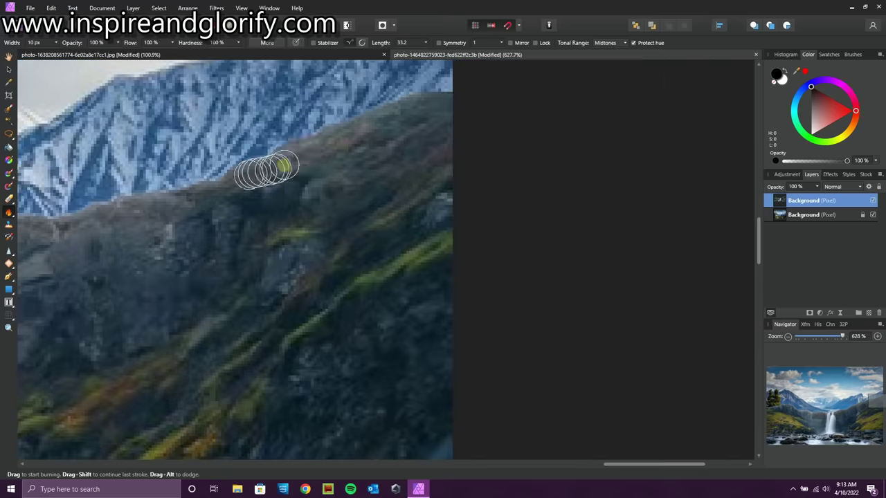
{"action": "left_click_drag", "start_coordinate": [267, 174], "coordinate": [490, 95]}
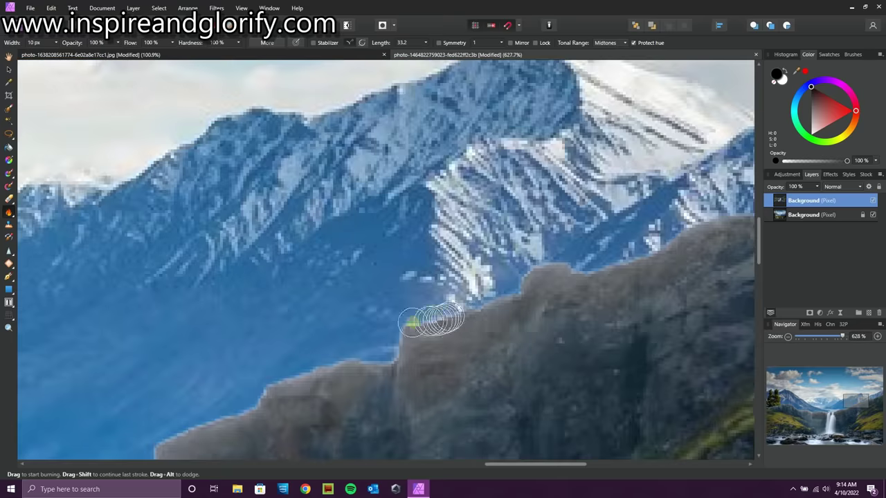
Set the eraser's opacity to 100 % and erase the pale fringe along the rim of the right cliff
{"action": "key", "text": "e"}
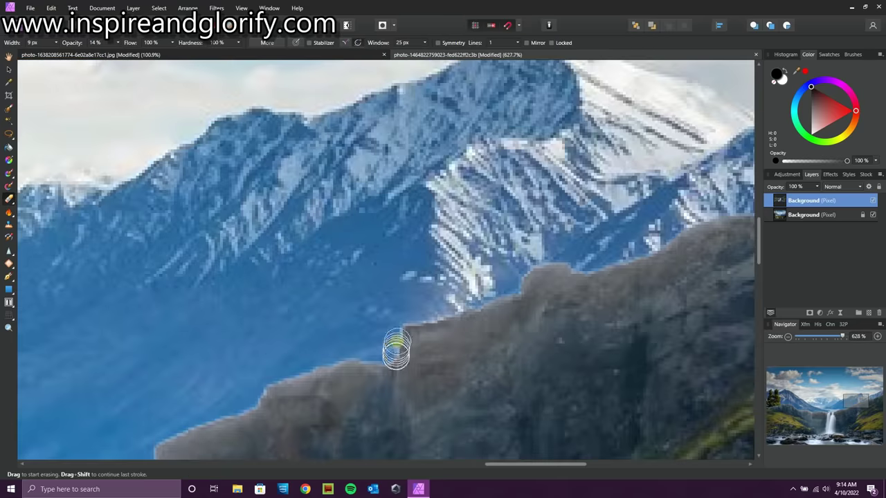
{"action": "left_click_drag", "start_coordinate": [412, 326], "coordinate": [429, 332]}
{"action": "left_click", "coordinate": [89, 43]}
{"action": "left_click_drag", "start_coordinate": [117, 54], "coordinate": [177, 54]}
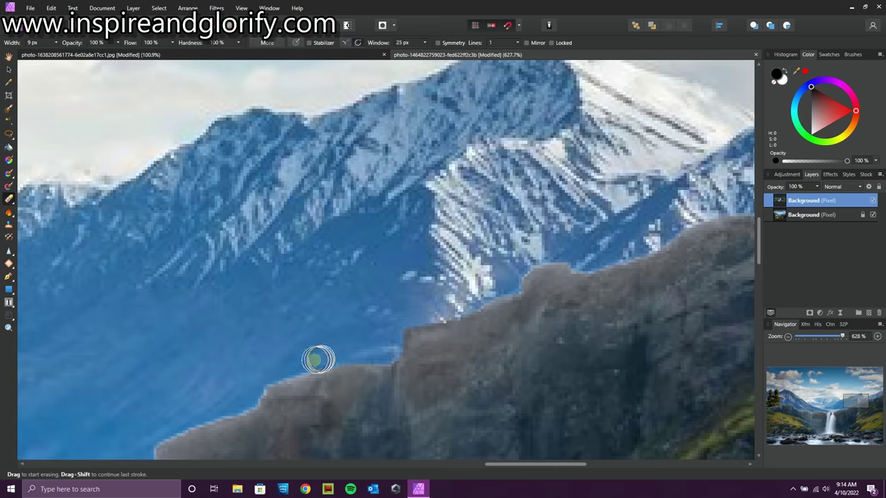
Burn the midtones along the upper rim of the cliff left of the waterfall
{"action": "scroll", "coordinate": [429, 459], "scroll_direction": "down", "scroll_amount": 4}
{"action": "left_click_drag", "start_coordinate": [566, 464], "coordinate": [338, 458]}
{"action": "left_click", "coordinate": [9, 212]}
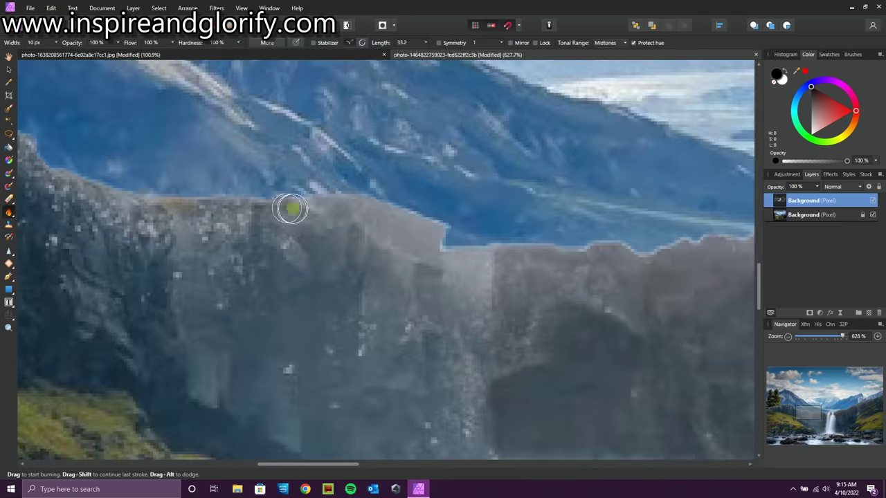
{"action": "mouse_move", "coordinate": [474, 370]}
{"action": "left_mouse_down"}
{"action": "mouse_move", "coordinate": [257, 425]}
{"action": "mouse_move", "coordinate": [192, 237]}
{"action": "mouse_move", "coordinate": [293, 352]}
{"action": "mouse_move", "coordinate": [285, 414]}
{"action": "mouse_move", "coordinate": [374, 348]}
{"action": "mouse_move", "coordinate": [336, 287]}
{"action": "mouse_move", "coordinate": [431, 239]}
{"action": "mouse_move", "coordinate": [396, 315]}
{"action": "left_mouse_up"}
{"action": "left_click_drag", "start_coordinate": [314, 346], "coordinate": [655, 455]}
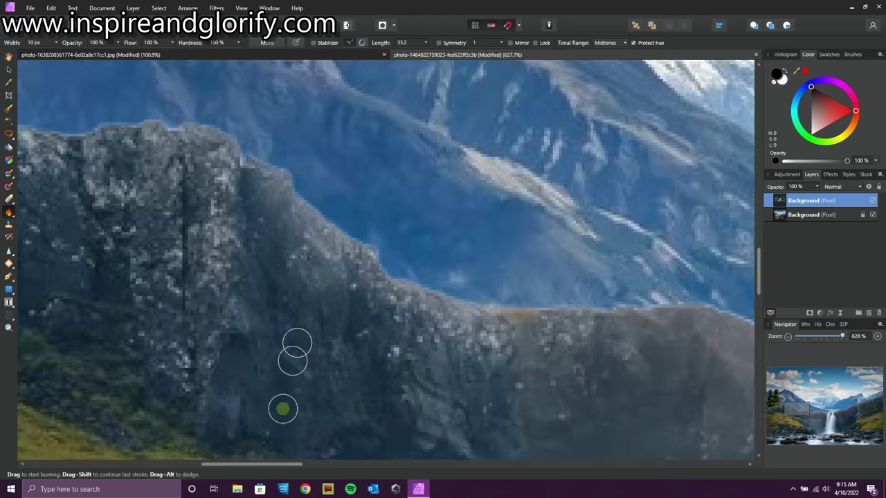
{"action": "left_click_drag", "start_coordinate": [283, 408], "coordinate": [502, 398]}
{"action": "left_click_drag", "start_coordinate": [343, 137], "coordinate": [453, 192]}
{"action": "left_click_drag", "start_coordinate": [276, 142], "coordinate": [224, 160]}
Burn along the lower edge of the cliff wall between the left grassy slope and the waterfall
{"action": "mouse_move", "coordinate": [194, 464]}
{"action": "left_mouse_down"}
{"action": "mouse_move", "coordinate": [171, 464]}
{"action": "mouse_move", "coordinate": [317, 463]}
{"action": "left_mouse_up"}
{"action": "scroll", "coordinate": [361, 357], "scroll_direction": "down", "scroll_amount": 3}
{"action": "scroll", "coordinate": [361, 358], "scroll_direction": "left", "scroll_amount": 5}
{"action": "mouse_move", "coordinate": [229, 223]}
{"action": "left_mouse_down"}
{"action": "mouse_move", "coordinate": [299, 262]}
{"action": "mouse_move", "coordinate": [372, 254]}
{"action": "mouse_move", "coordinate": [463, 327]}
{"action": "mouse_move", "coordinate": [731, 261]}
{"action": "mouse_move", "coordinate": [528, 275]}
{"action": "mouse_move", "coordinate": [661, 303]}
{"action": "mouse_move", "coordinate": [710, 343]}
{"action": "mouse_move", "coordinate": [661, 371]}
{"action": "mouse_move", "coordinate": [738, 361]}
{"action": "left_mouse_up"}
{"action": "scroll", "coordinate": [551, 256], "scroll_direction": "right", "scroll_amount": 5}
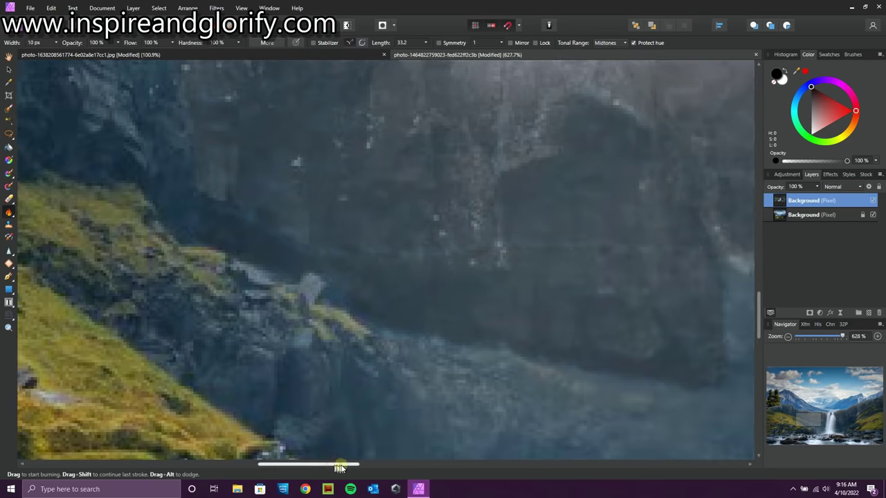
{"action": "scroll", "coordinate": [461, 275], "scroll_direction": "up", "scroll_amount": 3}
{"action": "scroll", "coordinate": [461, 274], "scroll_direction": "up", "scroll_amount": 1}
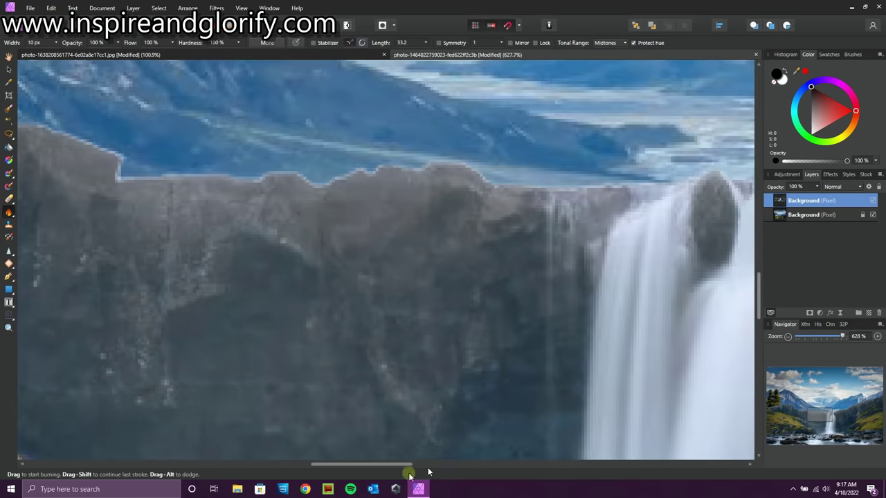
Erase the pale fringe along the left cliff's rim, from below the trees down towards the waterfall
{"action": "left_click_drag", "start_coordinate": [407, 464], "coordinate": [206, 464]}
{"action": "scroll", "coordinate": [192, 445], "scroll_direction": "up", "scroll_amount": 4}
{"action": "left_click", "coordinate": [9, 199]}
{"action": "left_click_drag", "start_coordinate": [234, 146], "coordinate": [470, 87]}
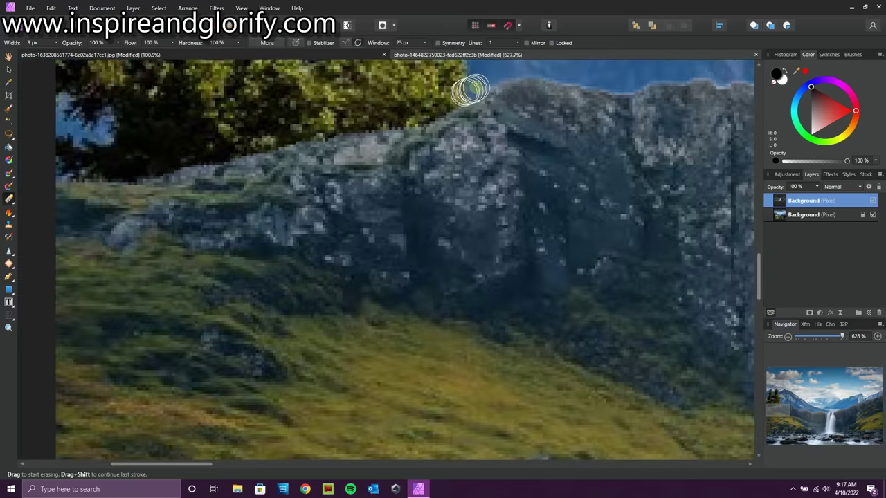
{"action": "scroll", "coordinate": [368, 204], "scroll_direction": "up", "scroll_amount": 3}
{"action": "left_click_drag", "start_coordinate": [195, 464], "coordinate": [303, 470]}
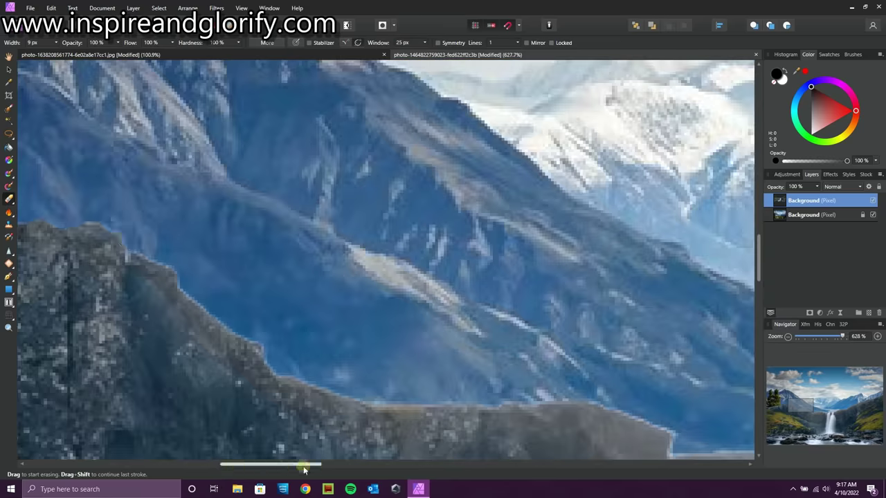
{"action": "mouse_move", "coordinate": [174, 261]}
{"action": "left_mouse_down"}
{"action": "mouse_move", "coordinate": [245, 330]}
{"action": "mouse_move", "coordinate": [320, 382]}
{"action": "mouse_move", "coordinate": [462, 400]}
{"action": "mouse_move", "coordinate": [626, 406]}
{"action": "left_mouse_up"}
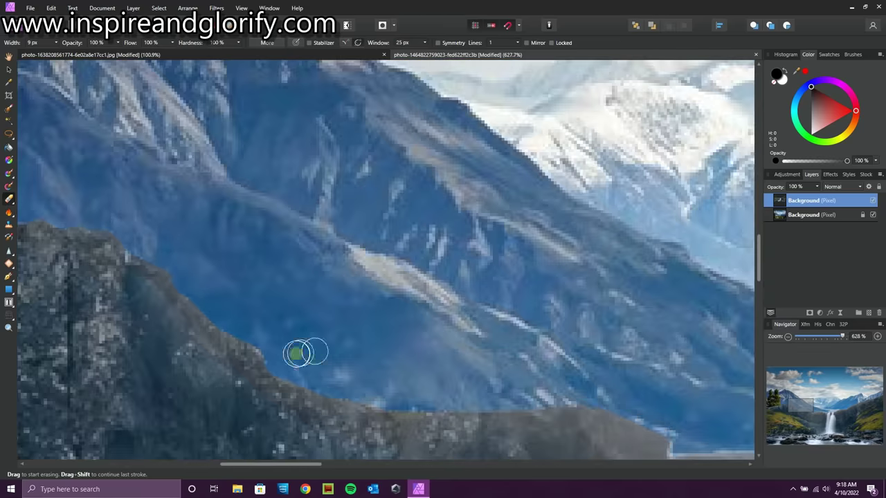
Erase the remaining pale fringe along the cliff rim on both sides of the waterfall, up to the image's right edge
{"action": "left_click_drag", "start_coordinate": [270, 464], "coordinate": [370, 464]}
{"action": "scroll", "coordinate": [91, 226], "scroll_direction": "down", "scroll_amount": 3}
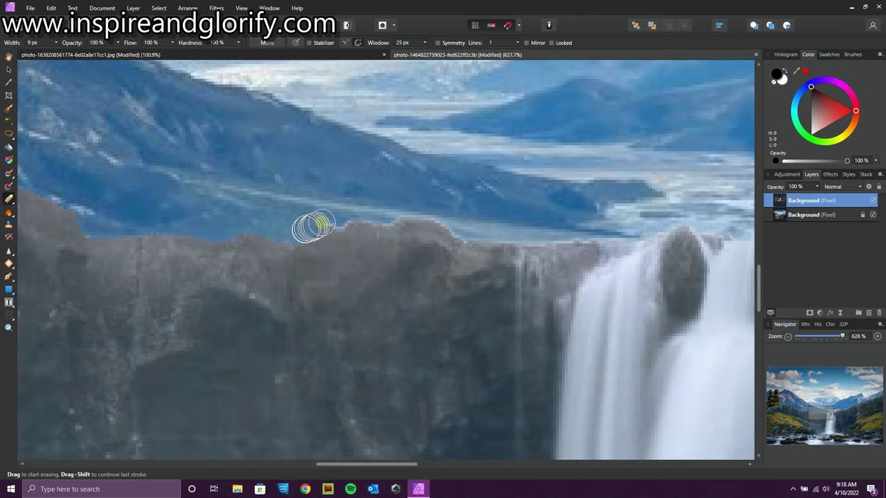
{"action": "mouse_move", "coordinate": [313, 226]}
{"action": "left_mouse_down"}
{"action": "mouse_move", "coordinate": [438, 213]}
{"action": "mouse_move", "coordinate": [570, 232]}
{"action": "mouse_move", "coordinate": [662, 222]}
{"action": "left_mouse_up"}
{"action": "left_click_drag", "start_coordinate": [367, 464], "coordinate": [458, 465]}
{"action": "mouse_move", "coordinate": [256, 215]}
{"action": "left_mouse_down"}
{"action": "mouse_move", "coordinate": [389, 160]}
{"action": "mouse_move", "coordinate": [548, 146]}
{"action": "left_mouse_up"}
{"action": "left_click_drag", "start_coordinate": [469, 465], "coordinate": [549, 465]}
{"action": "scroll", "coordinate": [283, 345], "scroll_direction": "up", "scroll_amount": 3}
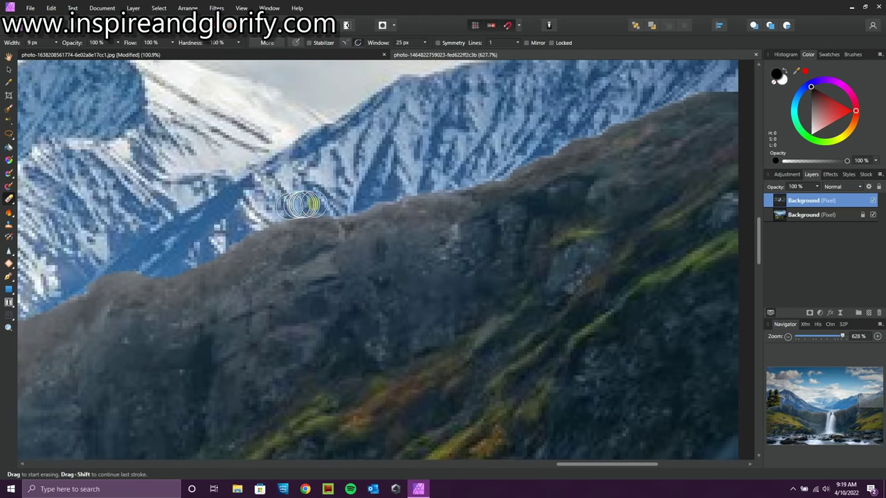
{"action": "left_click_drag", "start_coordinate": [528, 153], "coordinate": [733, 84]}
{"action": "left_click", "coordinate": [818, 336]}
{"action": "mouse_move", "coordinate": [529, 464]}
{"action": "left_mouse_down"}
{"action": "mouse_move", "coordinate": [442, 466]}
{"action": "mouse_move", "coordinate": [475, 476]}
{"action": "left_mouse_up"}
{"action": "key", "text": "ctrl+u"}
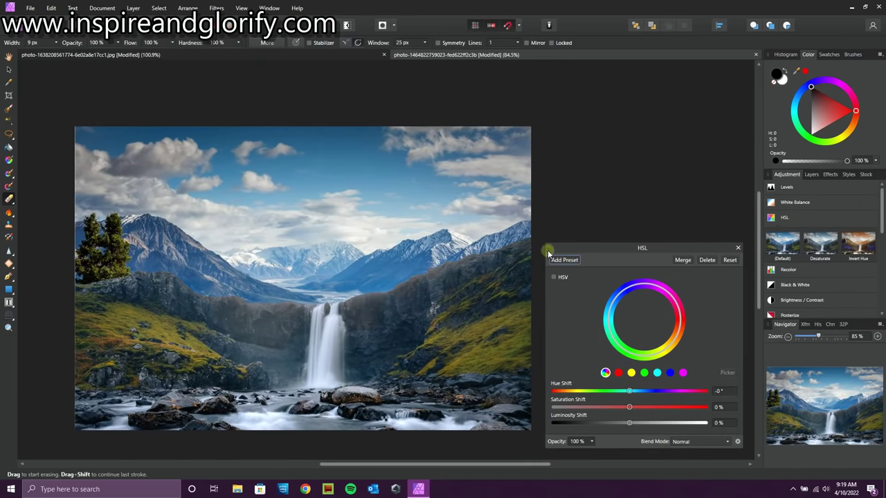
{"action": "left_click", "coordinate": [738, 248]}
{"action": "left_click", "coordinate": [786, 187]}
{"action": "left_click", "coordinate": [782, 215]}
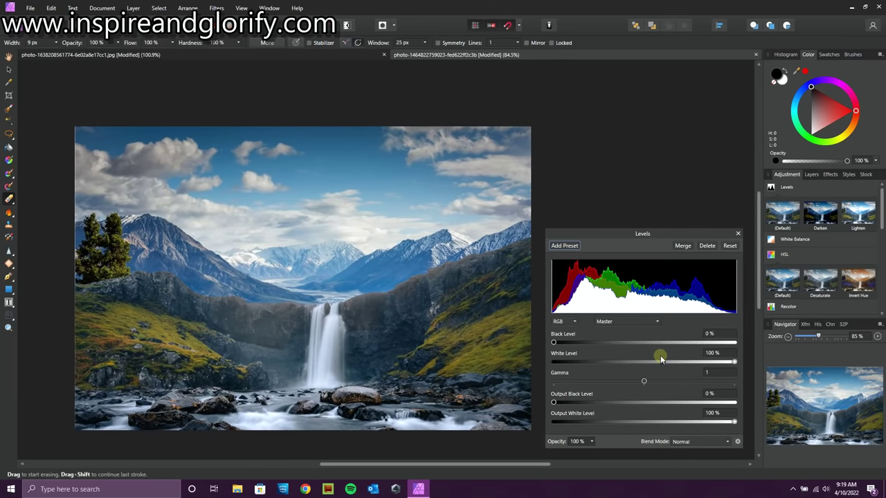
{"action": "left_click", "coordinate": [737, 235]}
Try a White Balance adjustment with a strong warm shift and a changed tint, and delete it
{"action": "left_click", "coordinate": [786, 187]}
{"action": "left_click", "coordinate": [787, 203]}
{"action": "left_click_drag", "start_coordinate": [628, 391], "coordinate": [632, 391]}
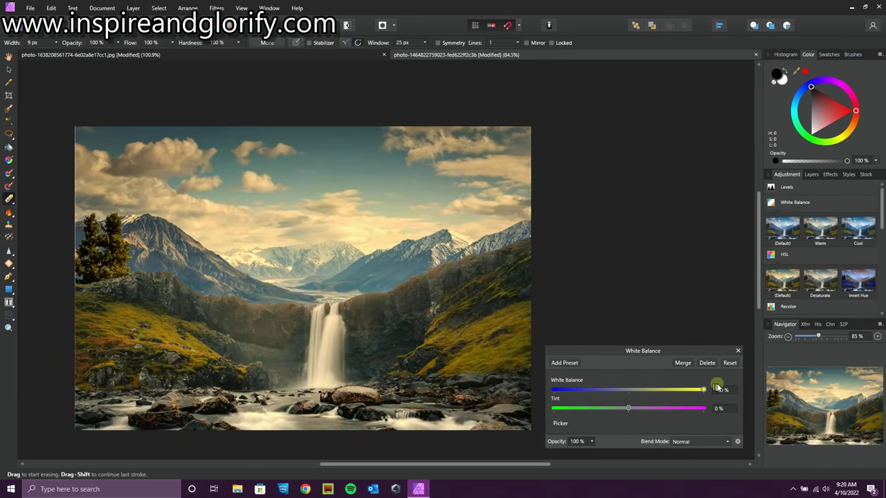
{"action": "left_click_drag", "start_coordinate": [658, 408], "coordinate": [539, 406]}
{"action": "left_click", "coordinate": [707, 363]}
{"action": "left_click", "coordinate": [784, 255]}
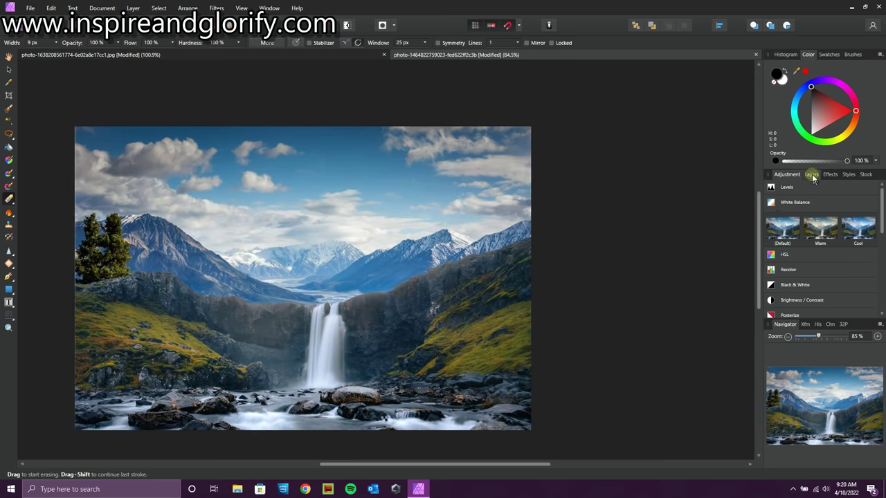
Hide the mountain background layer and select the waterfall layer
{"action": "left_click", "coordinate": [810, 176]}
{"action": "right_click", "coordinate": [803, 202]}
{"action": "left_click", "coordinate": [778, 273]}
{"action": "left_click", "coordinate": [793, 215]}
{"action": "left_click", "coordinate": [872, 201]}
{"action": "left_click", "coordinate": [873, 201]}
{"action": "left_click", "coordinate": [873, 215]}
{"action": "left_click", "coordinate": [838, 201]}
Merge a White Balance adjustment of 100 % with a tint of -32 % into the waterfall layer and show the mountain layer again
{"action": "left_click", "coordinate": [786, 174]}
{"action": "left_click", "coordinate": [780, 236]}
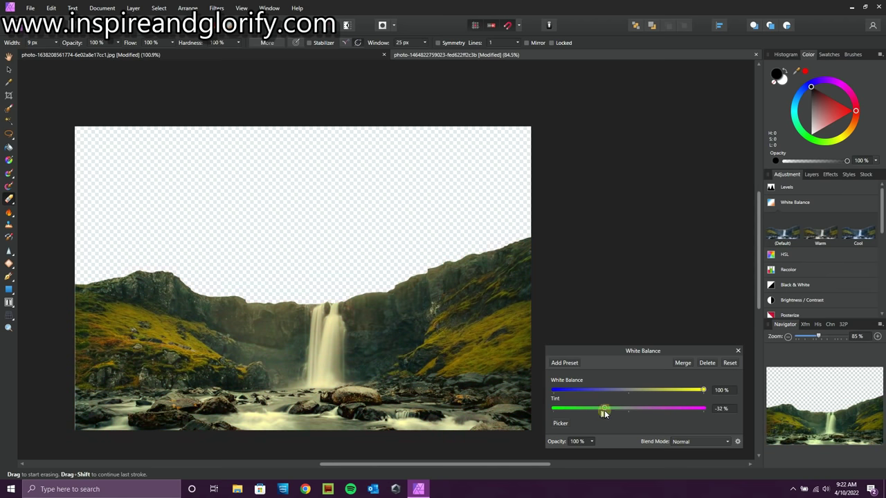
{"action": "left_click", "coordinate": [682, 363]}
{"action": "left_click", "coordinate": [811, 175]}
{"action": "left_click", "coordinate": [873, 215]}
Try an HSL adjustment with a saturation shift of 58 % and a luminosity shift of -37 %, and delete it
{"action": "left_click_drag", "start_coordinate": [818, 337], "coordinate": [842, 336]}
{"action": "left_click_drag", "start_coordinate": [516, 464], "coordinate": [246, 465]}
{"action": "left_click_drag", "start_coordinate": [841, 336], "coordinate": [822, 338]}
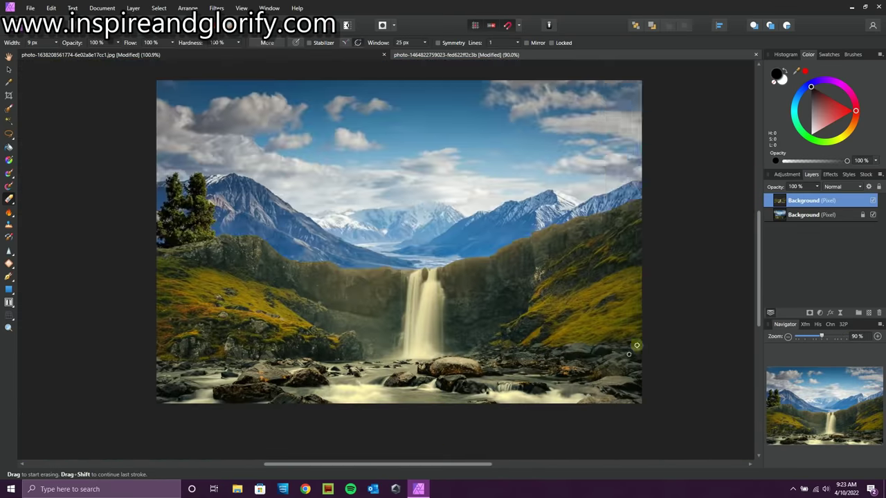
{"action": "left_click", "coordinate": [786, 174]}
{"action": "left_click", "coordinate": [784, 217]}
{"action": "left_click_drag", "start_coordinate": [628, 391], "coordinate": [675, 407]}
{"action": "left_click", "coordinate": [729, 260]}
{"action": "left_click", "coordinate": [811, 174]}
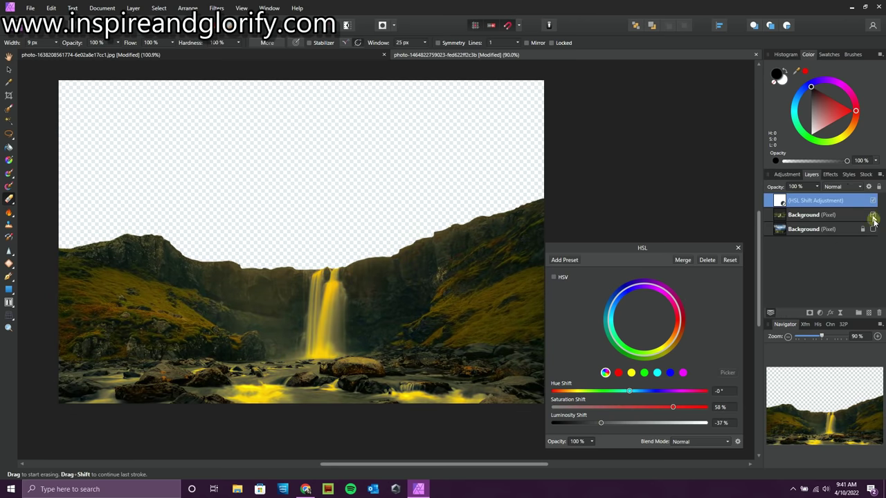
{"action": "left_click", "coordinate": [873, 229]}
{"action": "left_click", "coordinate": [708, 260]}
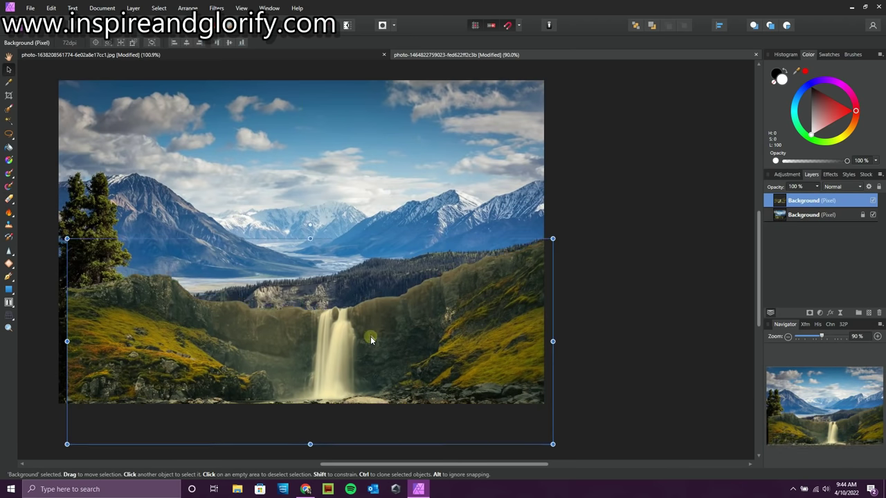
Try the waterfall layer higher over the mountains, and return it to the canvas's lower edge
{"action": "left_click_drag", "start_coordinate": [367, 336], "coordinate": [360, 240]}
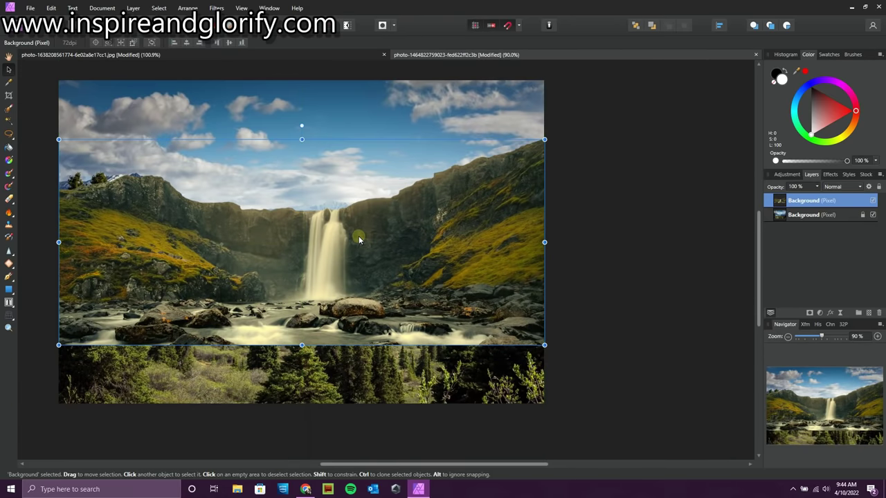
{"action": "left_click_drag", "start_coordinate": [359, 240], "coordinate": [357, 294]}
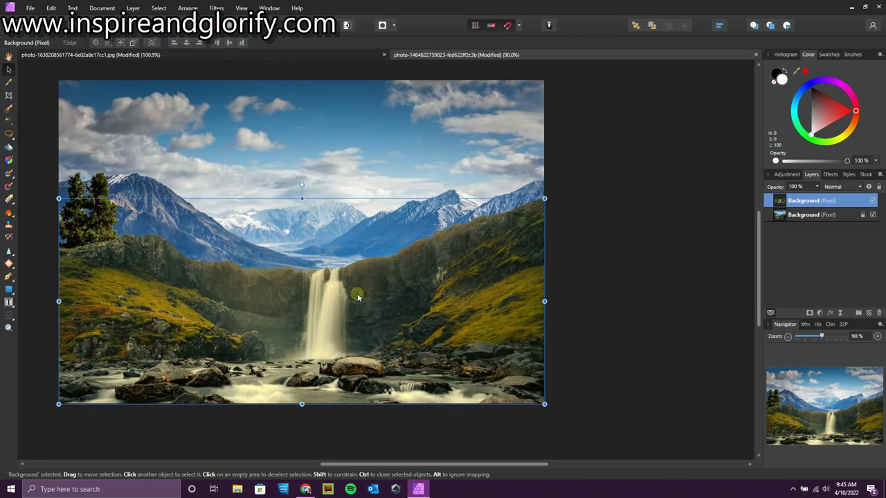
{"action": "left_click", "coordinate": [603, 196]}
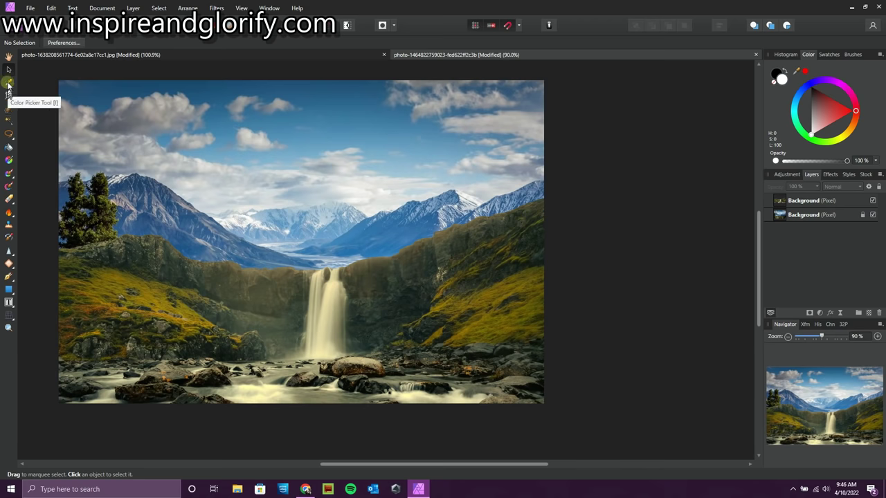
Select the dark cliff wall with the Selection Brush and subtract the left grassy slope using a 4 px brush
{"action": "left_click", "coordinate": [9, 108]}
{"action": "mouse_move", "coordinate": [381, 265]}
{"action": "left_mouse_down"}
{"action": "mouse_move", "coordinate": [427, 275]}
{"action": "mouse_move", "coordinate": [403, 307]}
{"action": "mouse_move", "coordinate": [358, 332]}
{"action": "mouse_move", "coordinate": [242, 328]}
{"action": "left_mouse_up"}
{"action": "left_click", "coordinate": [48, 43]}
{"action": "left_click_drag", "start_coordinate": [128, 42], "coordinate": [117, 53]}
{"action": "left_click_drag", "start_coordinate": [821, 336], "coordinate": [839, 336]}
{"action": "left_click_drag", "start_coordinate": [836, 409], "coordinate": [787, 413]}
{"action": "mouse_move", "coordinate": [271, 241]}
{"action": "left_mouse_down"}
{"action": "mouse_move", "coordinate": [577, 341]}
{"action": "mouse_move", "coordinate": [609, 362]}
{"action": "left_mouse_up"}
Refine the selection around the waterfall's base and sides, adding the small rock at the waterfall's lip
{"action": "left_click_drag", "start_coordinate": [297, 466], "coordinate": [424, 469]}
{"action": "left_click", "coordinate": [33, 43]}
{"action": "mouse_move", "coordinate": [488, 256]}
{"action": "left_mouse_down"}
{"action": "mouse_move", "coordinate": [461, 340]}
{"action": "mouse_move", "coordinate": [362, 389]}
{"action": "left_mouse_up"}
{"action": "key", "text": "alt"}
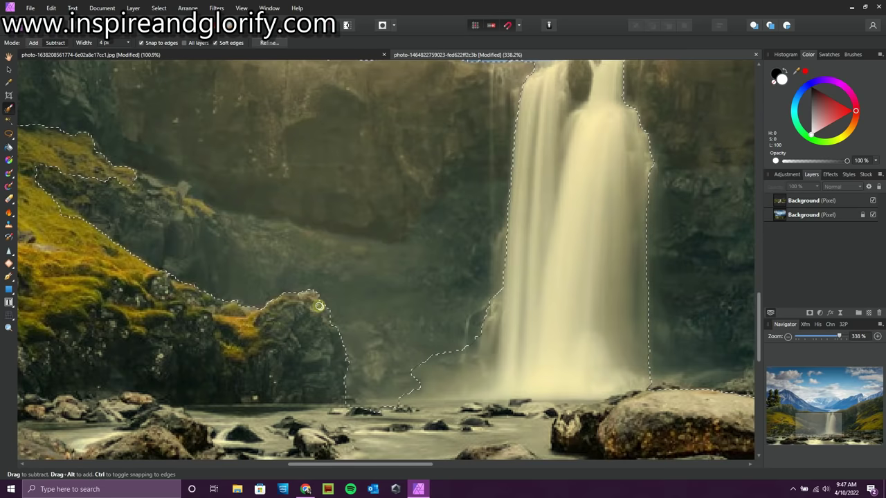
{"action": "scroll", "coordinate": [475, 312], "scroll_direction": "up", "scroll_amount": 3}
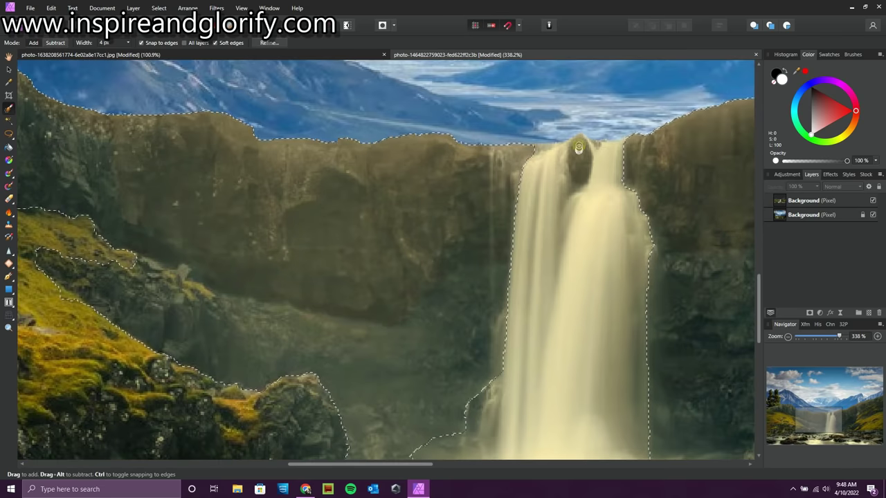
Refine the selection's border where the cliff wall right of the waterfall meets the grassy slope
{"action": "scroll", "coordinate": [484, 325], "scroll_direction": "right", "scroll_amount": 10}
{"action": "scroll", "coordinate": [485, 332], "scroll_direction": "down", "scroll_amount": 3}
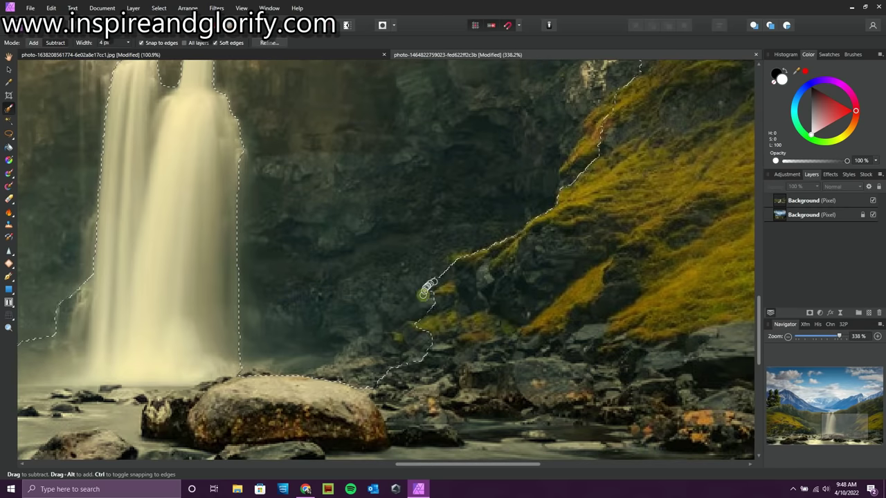
{"action": "left_click_drag", "start_coordinate": [570, 166], "coordinate": [621, 117]}
{"action": "scroll", "coordinate": [622, 117], "scroll_direction": "up", "scroll_amount": 5}
{"action": "mouse_move", "coordinate": [639, 170]}
{"action": "left_mouse_down"}
{"action": "mouse_move", "coordinate": [642, 197]}
{"action": "mouse_move", "coordinate": [687, 166]}
{"action": "left_mouse_up"}
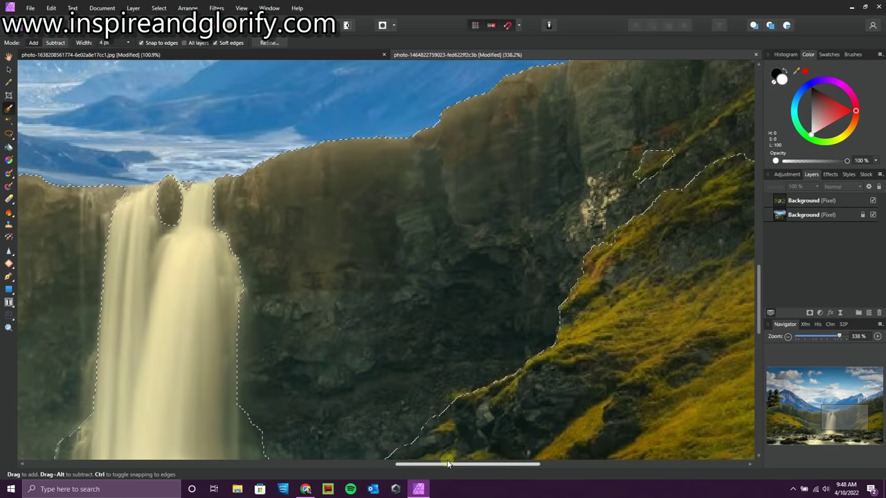
Extend the cliff selection up the right ridge towards the image's edge, leaving out the grassy slope
{"action": "scroll", "coordinate": [686, 170], "scroll_direction": "right", "scroll_amount": 7}
{"action": "scroll", "coordinate": [324, 276], "scroll_direction": "up", "scroll_amount": 3}
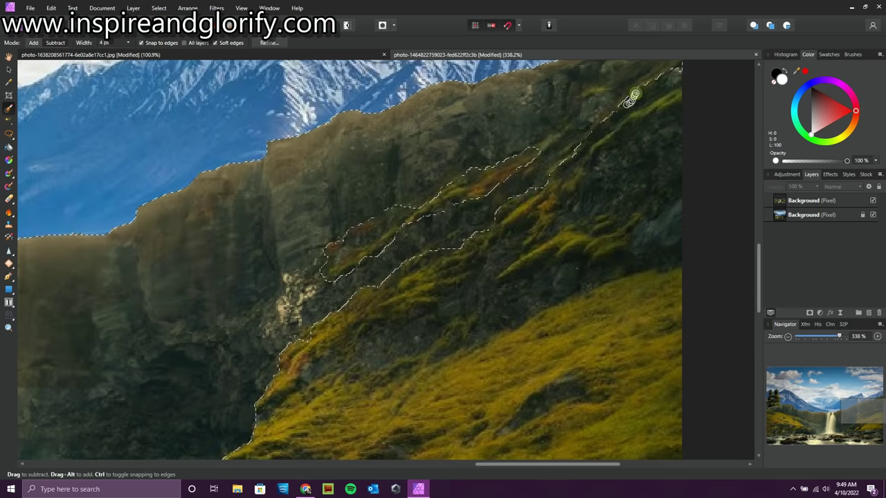
{"action": "scroll", "coordinate": [691, 73], "scroll_direction": "up", "scroll_amount": 2}
{"action": "left_click_drag", "start_coordinate": [634, 119], "coordinate": [701, 79]}
Add an HSL adjustment to the selected cliff wall of the waterfall layer, with the mountain layer hidden
{"action": "left_click", "coordinate": [827, 339]}
{"action": "left_click_drag", "start_coordinate": [500, 464], "coordinate": [465, 464]}
{"action": "left_click", "coordinate": [799, 201]}
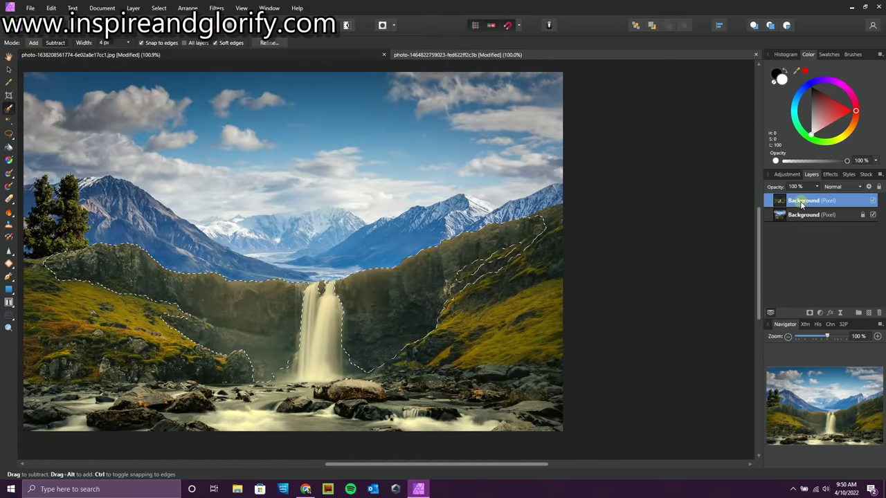
{"action": "left_click", "coordinate": [786, 175]}
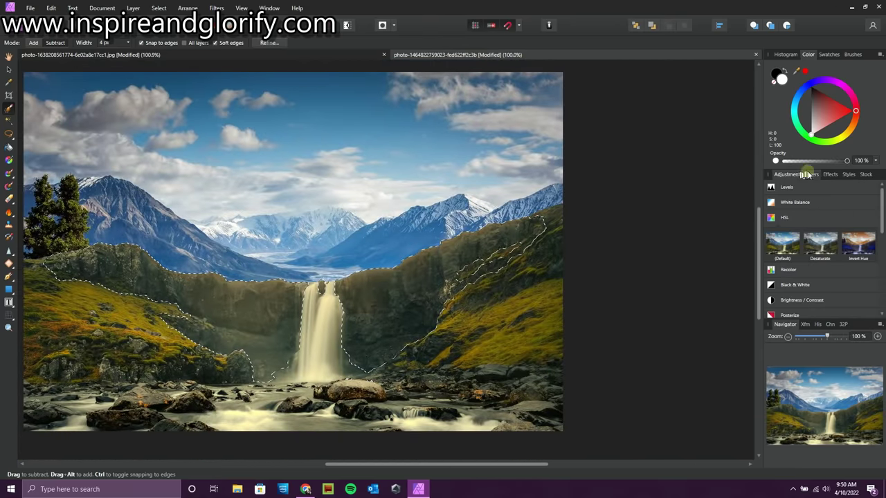
{"action": "left_click", "coordinate": [810, 174]}
{"action": "left_click", "coordinate": [874, 214]}
{"action": "left_click", "coordinate": [778, 253]}
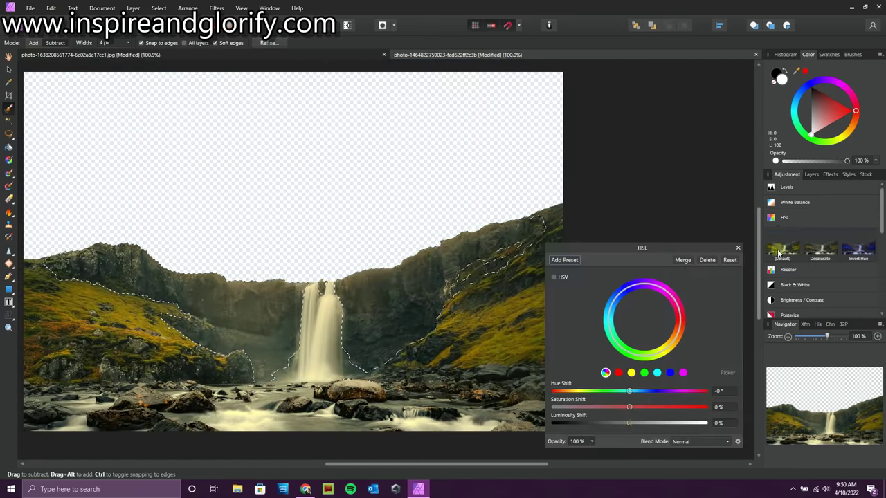
Show the mountain layer, set the cliff wall's HSL adjustment to about -45% saturation and -14% luminosity, and merge it
{"action": "left_click", "coordinate": [811, 174]}
{"action": "left_click", "coordinate": [872, 229]}
{"action": "left_click", "coordinate": [729, 260]}
{"action": "left_click_drag", "start_coordinate": [629, 423], "coordinate": [605, 423]}
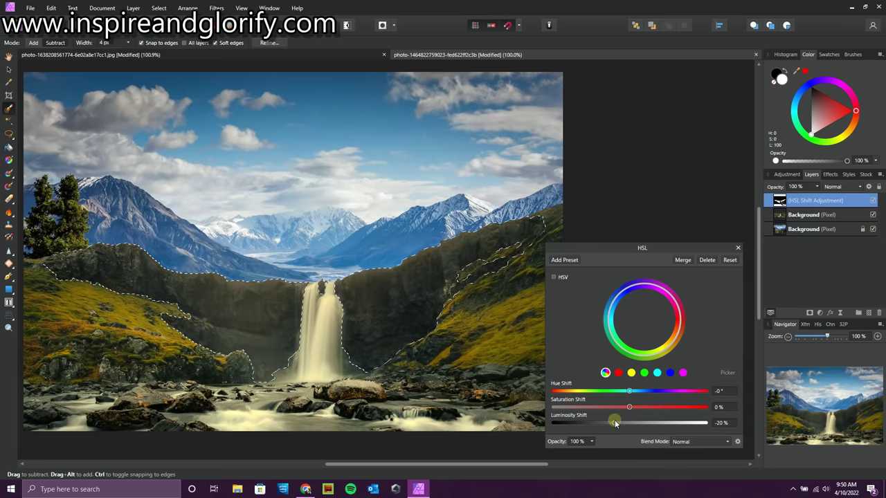
{"action": "left_click_drag", "start_coordinate": [603, 423], "coordinate": [625, 424]}
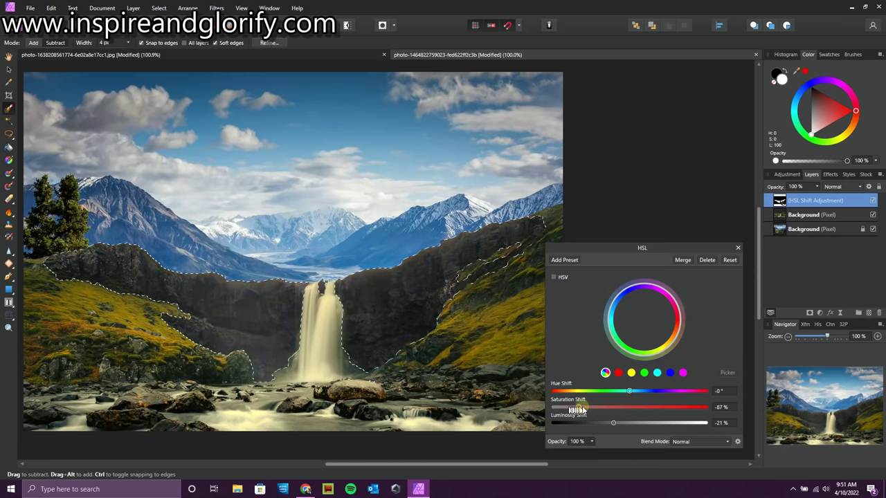
{"action": "left_click_drag", "start_coordinate": [626, 425], "coordinate": [616, 417]}
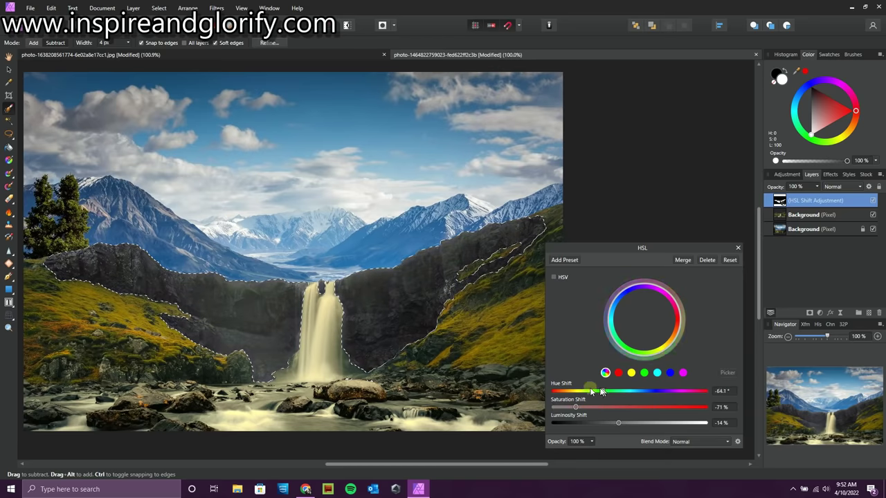
{"action": "left_click_drag", "start_coordinate": [604, 397], "coordinate": [626, 401]}
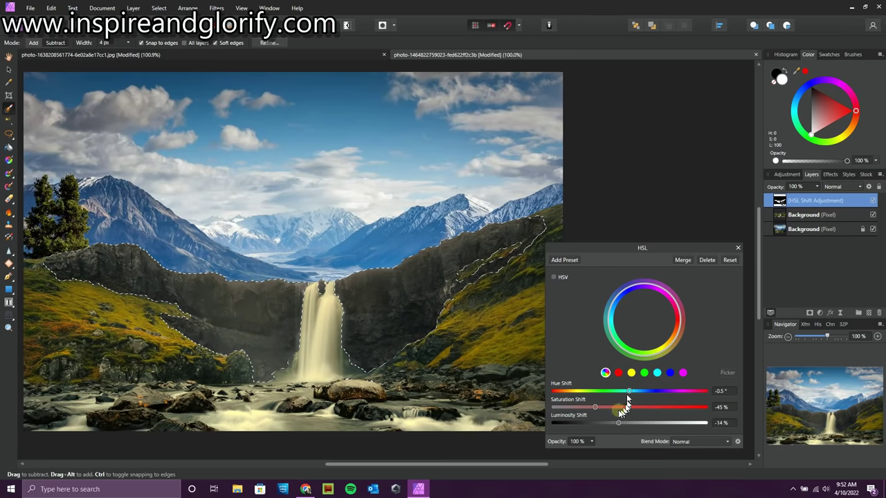
{"action": "left_click", "coordinate": [684, 260]}
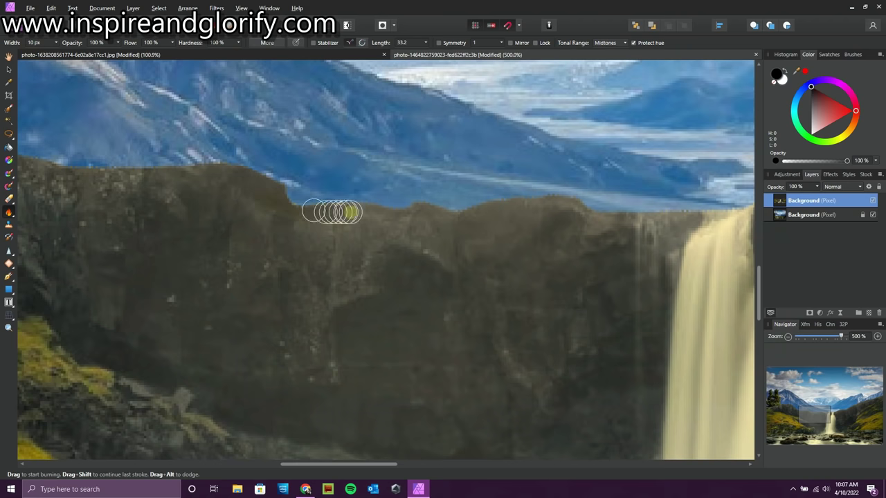
Darken the cliff wall left of the waterfall with the Burn brush, starting along its upper edge and widening the brush to 34 px
{"action": "mouse_move", "coordinate": [333, 211]}
{"action": "left_mouse_down"}
{"action": "mouse_move", "coordinate": [346, 237]}
{"action": "mouse_move", "coordinate": [433, 213]}
{"action": "mouse_move", "coordinate": [239, 172]}
{"action": "mouse_move", "coordinate": [672, 233]}
{"action": "mouse_move", "coordinate": [548, 217]}
{"action": "mouse_move", "coordinate": [357, 258]}
{"action": "mouse_move", "coordinate": [233, 180]}
{"action": "mouse_move", "coordinate": [223, 199]}
{"action": "mouse_move", "coordinate": [116, 200]}
{"action": "mouse_move", "coordinate": [208, 287]}
{"action": "mouse_move", "coordinate": [128, 343]}
{"action": "mouse_move", "coordinate": [103, 281]}
{"action": "mouse_move", "coordinate": [106, 310]}
{"action": "mouse_move", "coordinate": [328, 366]}
{"action": "mouse_move", "coordinate": [440, 261]}
{"action": "mouse_move", "coordinate": [476, 371]}
{"action": "mouse_move", "coordinate": [172, 378]}
{"action": "mouse_move", "coordinate": [490, 408]}
{"action": "mouse_move", "coordinate": [487, 433]}
{"action": "mouse_move", "coordinate": [641, 413]}
{"action": "mouse_move", "coordinate": [339, 328]}
{"action": "mouse_move", "coordinate": [641, 415]}
{"action": "mouse_move", "coordinate": [257, 200]}
{"action": "mouse_move", "coordinate": [236, 201]}
{"action": "left_mouse_up"}
{"action": "mouse_move", "coordinate": [841, 337]}
{"action": "left_mouse_down"}
{"action": "mouse_move", "coordinate": [820, 336]}
{"action": "mouse_move", "coordinate": [839, 336]}
{"action": "left_mouse_up"}
{"action": "left_click", "coordinate": [56, 42]}
{"action": "left_click_drag", "start_coordinate": [68, 55], "coordinate": [78, 55]}
{"action": "mouse_move", "coordinate": [235, 228]}
{"action": "left_mouse_down"}
{"action": "mouse_move", "coordinate": [550, 318]}
{"action": "mouse_move", "coordinate": [196, 228]}
{"action": "mouse_move", "coordinate": [436, 340]}
{"action": "left_mouse_up"}
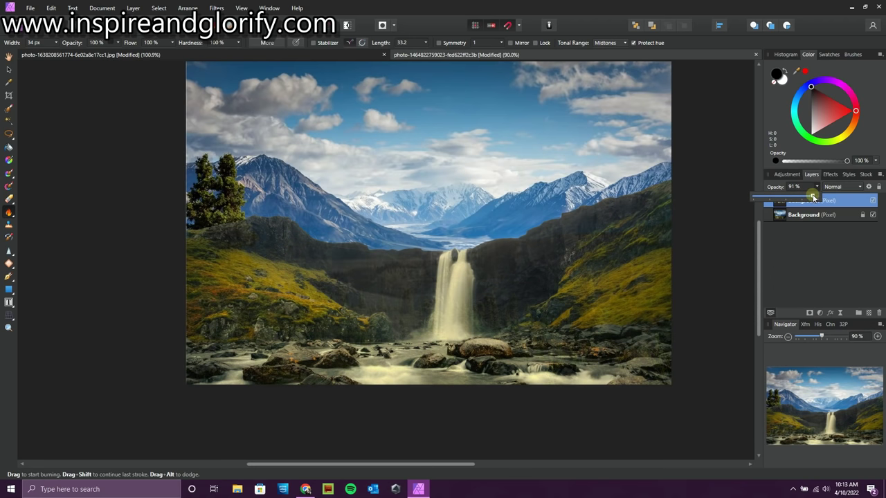
Apply a Gaussian Blur effect with a radius of about 0.4 px to the mountain layer
{"action": "left_click", "coordinate": [832, 175]}
{"action": "left_click", "coordinate": [810, 174]}
{"action": "left_click", "coordinate": [829, 174]}
{"action": "left_click", "coordinate": [778, 203]}
{"action": "mouse_move", "coordinate": [797, 224]}
{"action": "left_mouse_down"}
{"action": "mouse_move", "coordinate": [807, 224]}
{"action": "mouse_move", "coordinate": [788, 225]}
{"action": "mouse_move", "coordinate": [799, 226]}
{"action": "left_mouse_up"}
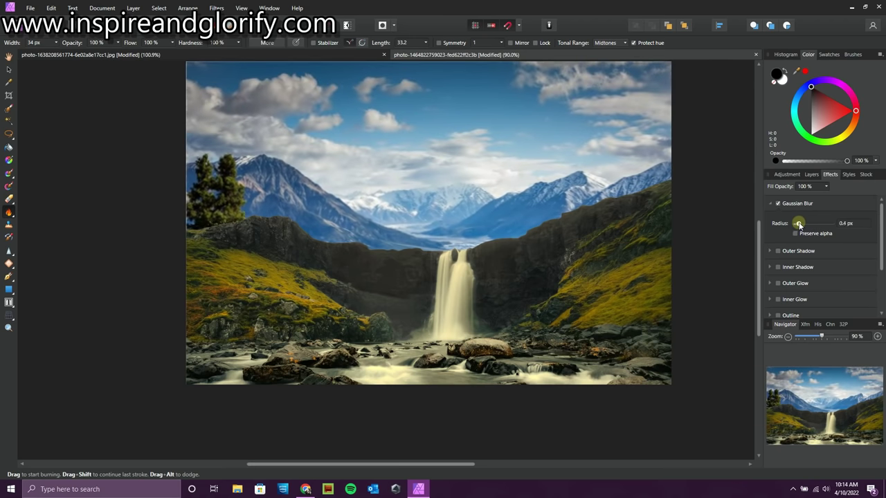
{"action": "scroll", "coordinate": [775, 265], "scroll_direction": "down", "scroll_amount": 2}
{"action": "scroll", "coordinate": [775, 265], "scroll_direction": "down", "scroll_amount": 1}
{"action": "left_click", "coordinate": [826, 187]}
{"action": "mouse_move", "coordinate": [827, 197]}
{"action": "left_mouse_down"}
{"action": "mouse_move", "coordinate": [791, 197]}
{"action": "mouse_move", "coordinate": [828, 197]}
{"action": "left_mouse_up"}
{"action": "left_click", "coordinate": [811, 175]}
Select the grassy slope left of the waterfall on the waterfall layer with the Selection Brush
{"action": "left_click", "coordinate": [797, 201]}
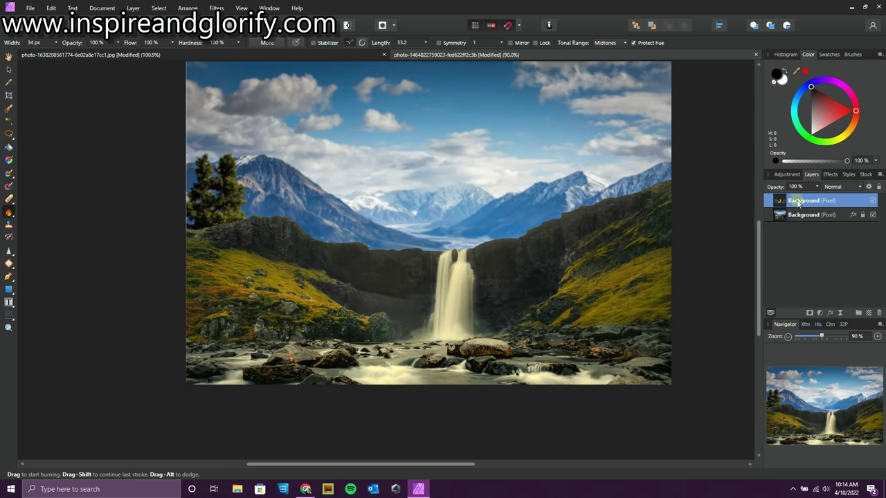
{"action": "left_click", "coordinate": [9, 107]}
{"action": "left_click_drag", "start_coordinate": [821, 336], "coordinate": [837, 336]}
{"action": "left_click_drag", "start_coordinate": [436, 463], "coordinate": [334, 464]}
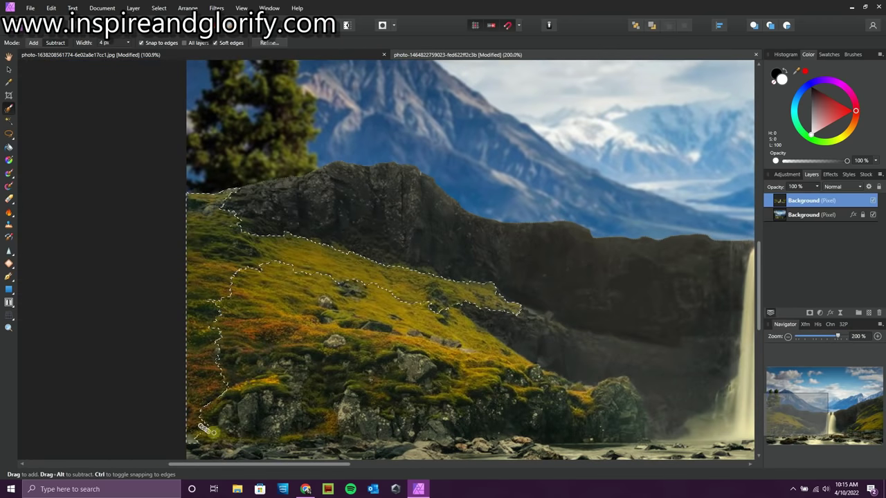
{"action": "mouse_move", "coordinate": [270, 347]}
{"action": "left_mouse_down"}
{"action": "mouse_move", "coordinate": [300, 321]}
{"action": "mouse_move", "coordinate": [295, 296]}
{"action": "left_mouse_up"}
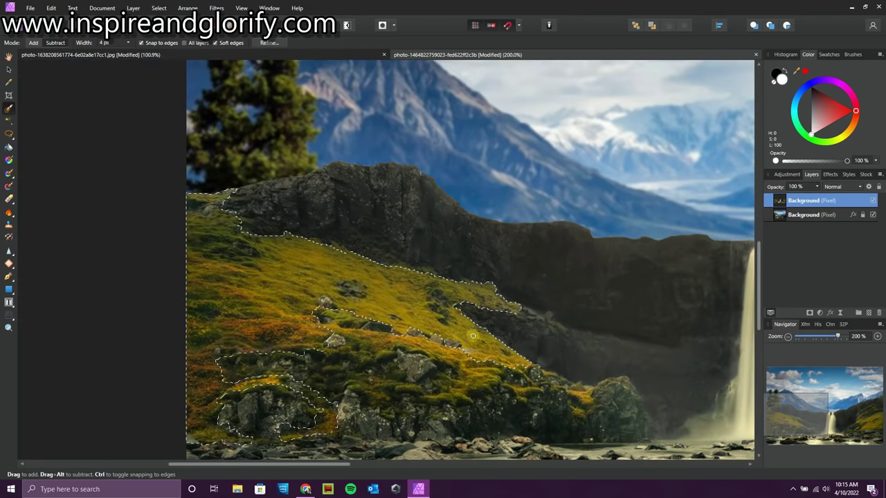
{"action": "mouse_move", "coordinate": [458, 392]}
{"action": "left_mouse_down"}
{"action": "mouse_move", "coordinate": [459, 364]}
{"action": "mouse_move", "coordinate": [371, 350]}
{"action": "left_mouse_up"}
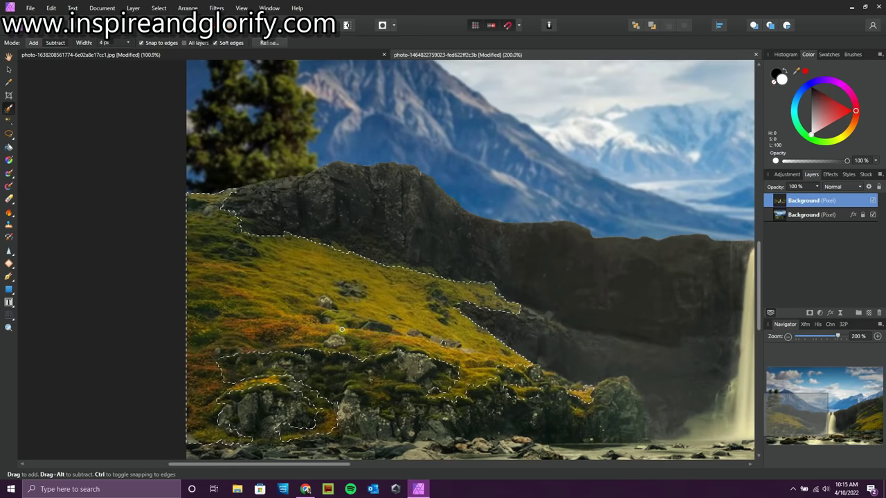
Subtract the exposed rocks from the left slope's selection and tidy its border with the cliff
{"action": "key", "text": "alt"}
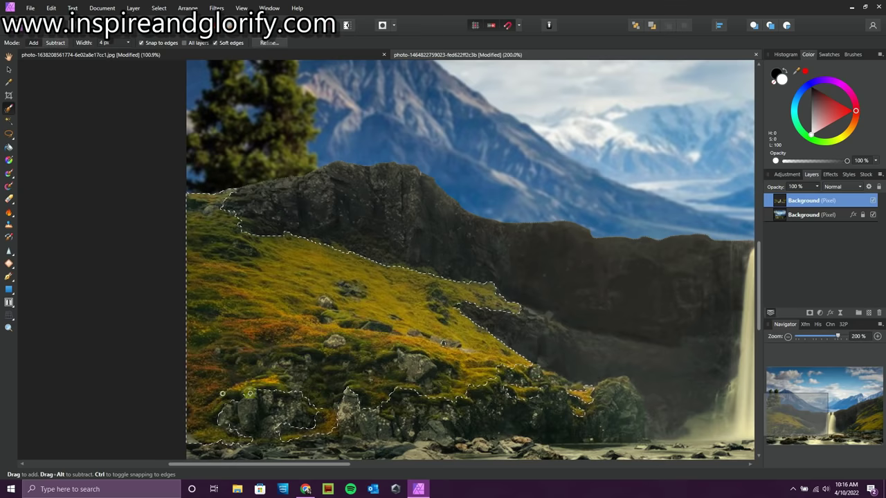
{"action": "left_click", "coordinate": [64, 43]}
{"action": "left_click_drag", "start_coordinate": [353, 287], "coordinate": [327, 301]}
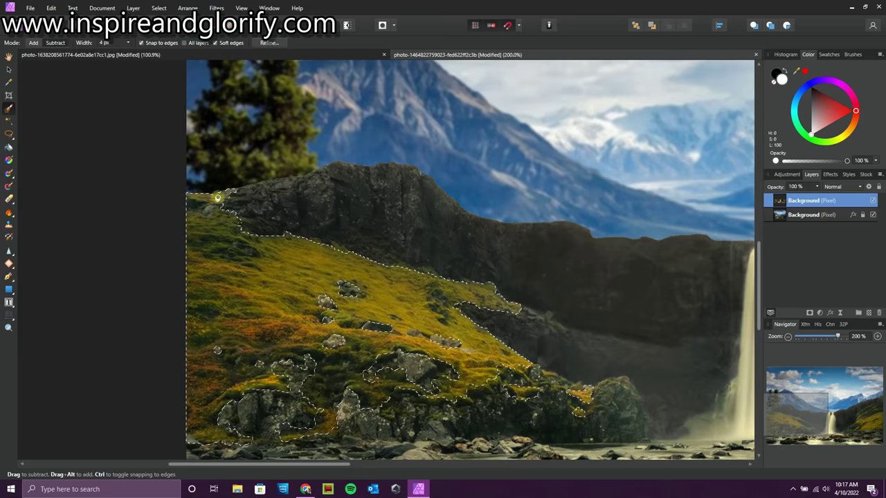
{"action": "left_click_drag", "start_coordinate": [330, 465], "coordinate": [349, 465]}
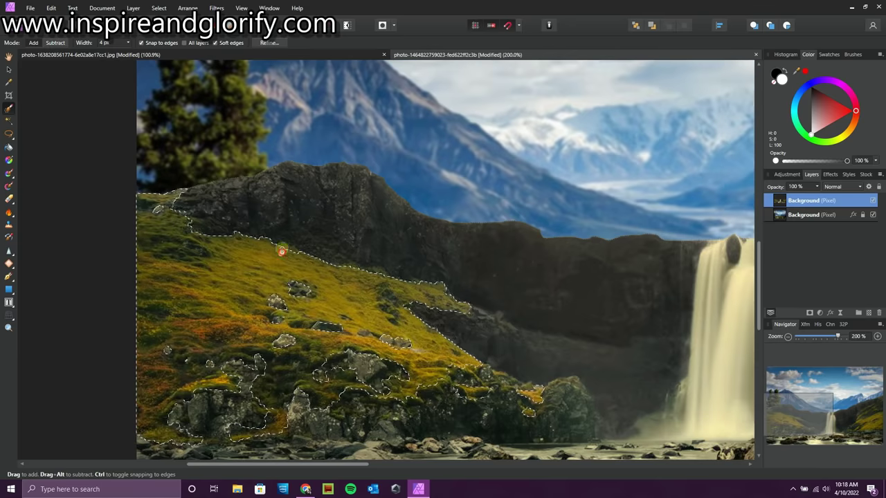
{"action": "left_click_drag", "start_coordinate": [357, 464], "coordinate": [359, 464]}
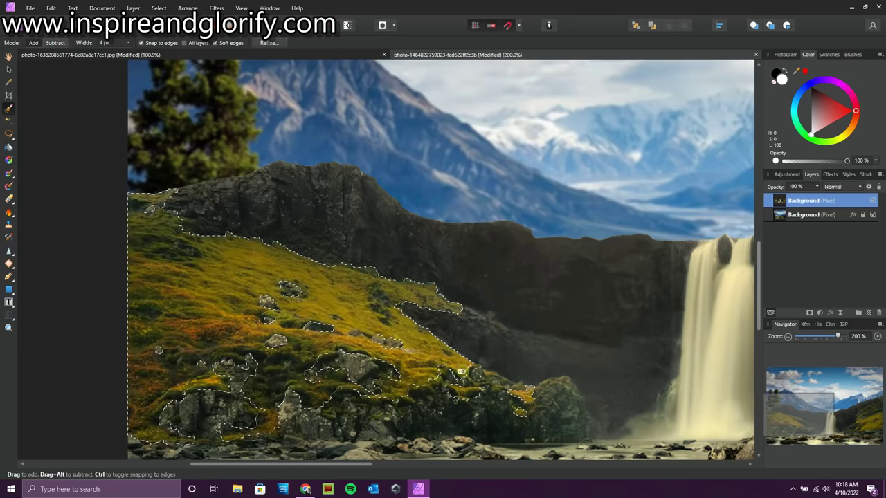
Add the grassy slope right of the waterfall to the selection, following its patches up to the ridge
{"action": "left_click", "coordinate": [55, 42]}
{"action": "left_click_drag", "start_coordinate": [360, 464], "coordinate": [588, 464]}
{"action": "left_click", "coordinate": [401, 224]}
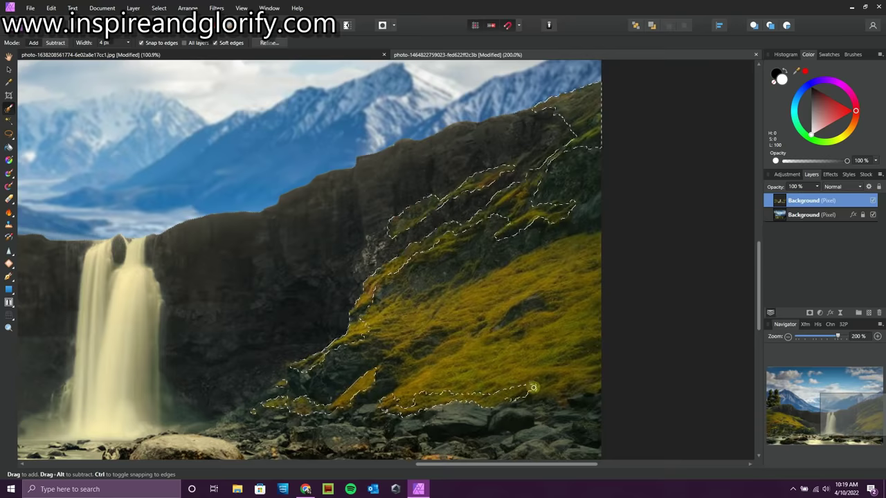
{"action": "mouse_move", "coordinate": [443, 299]}
{"action": "left_mouse_down"}
{"action": "mouse_move", "coordinate": [491, 273]}
{"action": "mouse_move", "coordinate": [377, 332]}
{"action": "mouse_move", "coordinate": [404, 379]}
{"action": "left_mouse_up"}
Subtract the rocky patches within the right grassy slope from the selection and refine its borders
{"action": "left_click", "coordinate": [56, 42]}
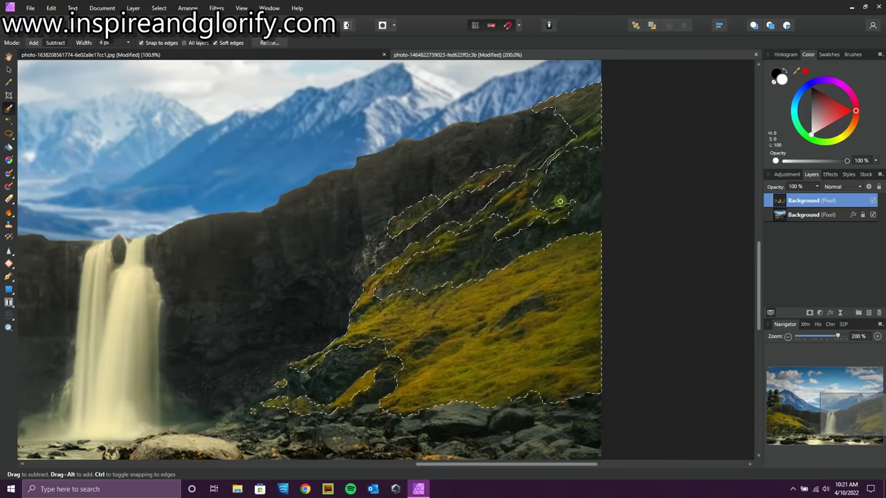
{"action": "left_click_drag", "start_coordinate": [505, 320], "coordinate": [537, 302]}
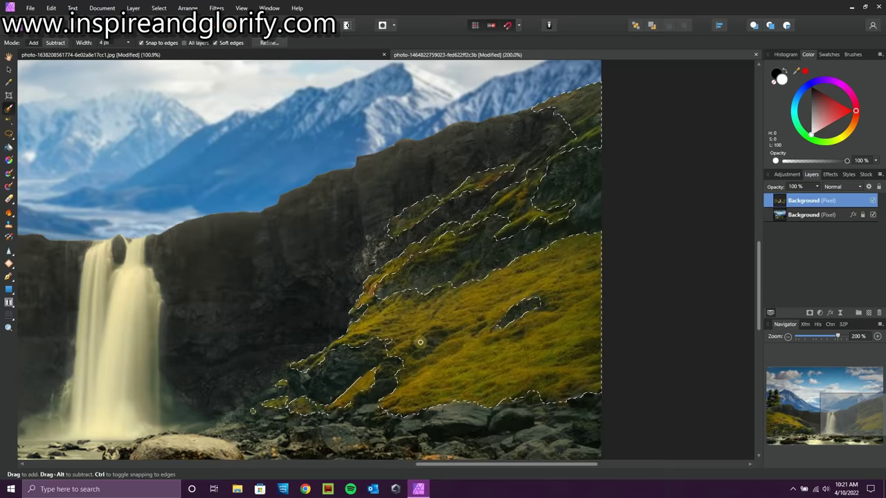
{"action": "left_click", "coordinate": [33, 42]}
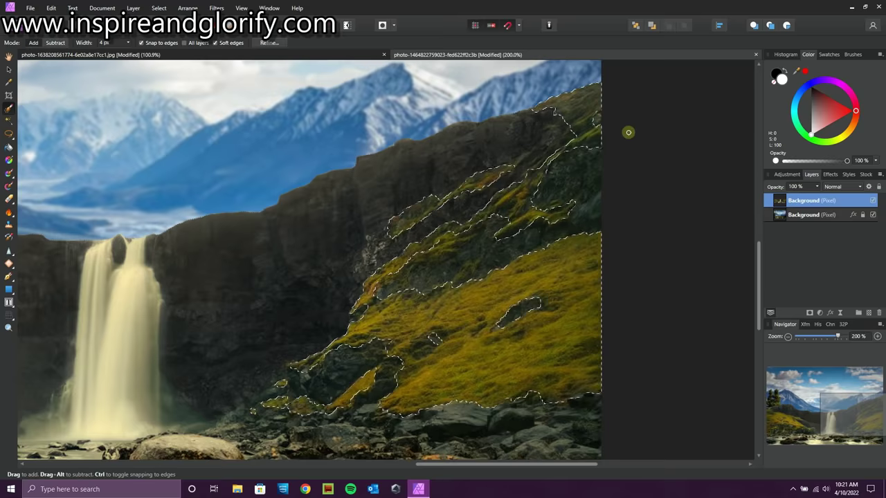
{"action": "left_click_drag", "start_coordinate": [403, 270], "coordinate": [449, 240]}
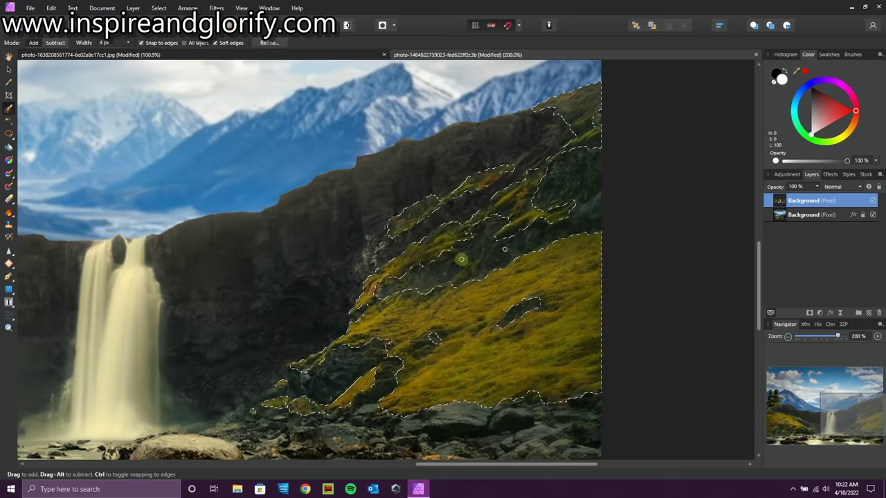
{"action": "left_click", "coordinate": [56, 42]}
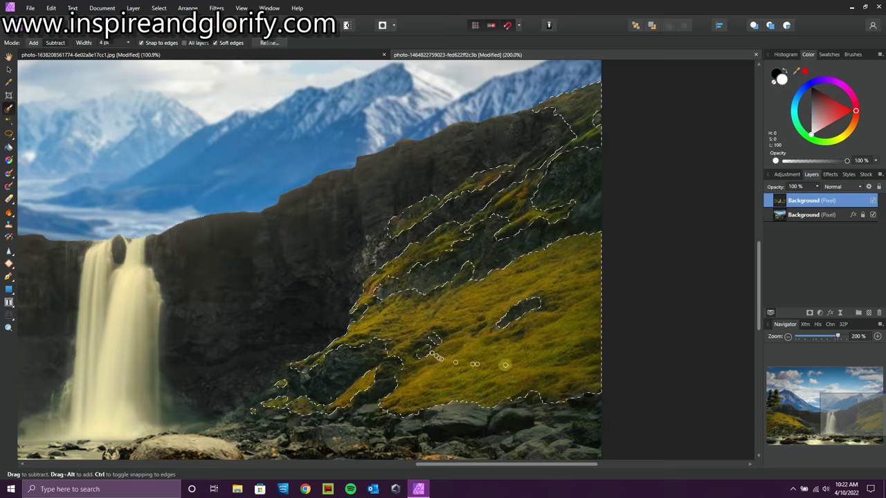
Apply a White Balance adjustment to the selected grass with about 75% white balance and -100% tint
{"action": "left_click_drag", "start_coordinate": [837, 336], "coordinate": [817, 337]}
{"action": "mouse_move", "coordinate": [415, 464]}
{"action": "left_mouse_down"}
{"action": "mouse_move", "coordinate": [370, 463]}
{"action": "mouse_move", "coordinate": [408, 463]}
{"action": "left_mouse_up"}
{"action": "left_click", "coordinate": [790, 175]}
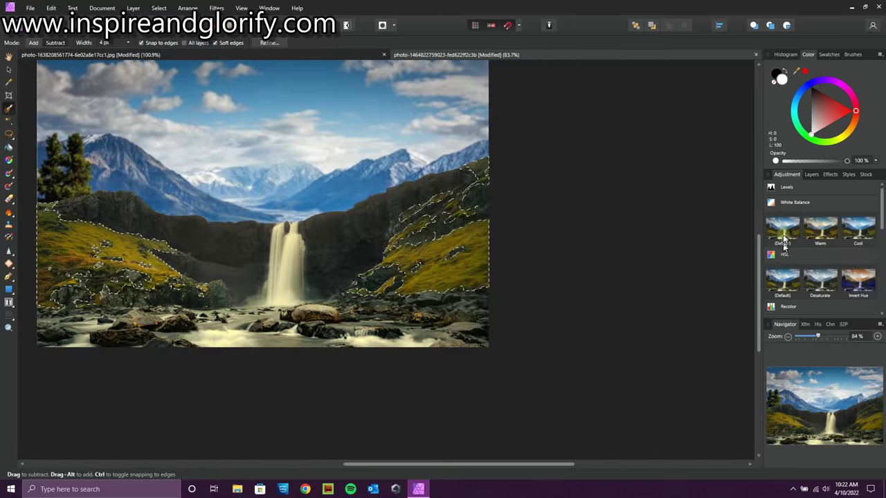
{"action": "left_click", "coordinate": [782, 239]}
{"action": "left_click_drag", "start_coordinate": [628, 390], "coordinate": [654, 390]}
{"action": "left_click_drag", "start_coordinate": [574, 408], "coordinate": [553, 409]}
{"action": "left_click_drag", "start_coordinate": [554, 390], "coordinate": [681, 389]}
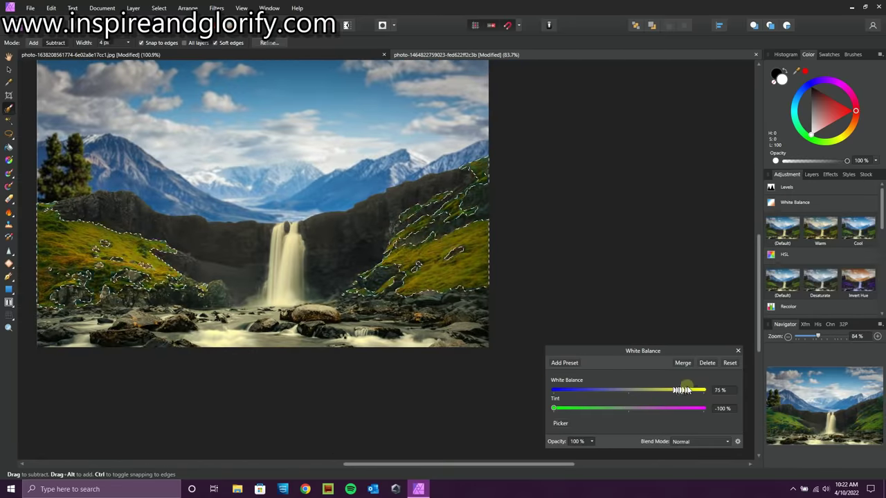
{"action": "left_click", "coordinate": [736, 350]}
Turn the selected grass vivid green with an HSL adjustment of -34.5° hue shift and raised saturation, and merge it
{"action": "left_click", "coordinate": [775, 202]}
{"action": "left_click", "coordinate": [783, 243]}
{"action": "left_click_drag", "start_coordinate": [629, 393], "coordinate": [673, 411]}
{"action": "left_click_drag", "start_coordinate": [622, 395], "coordinate": [616, 393]}
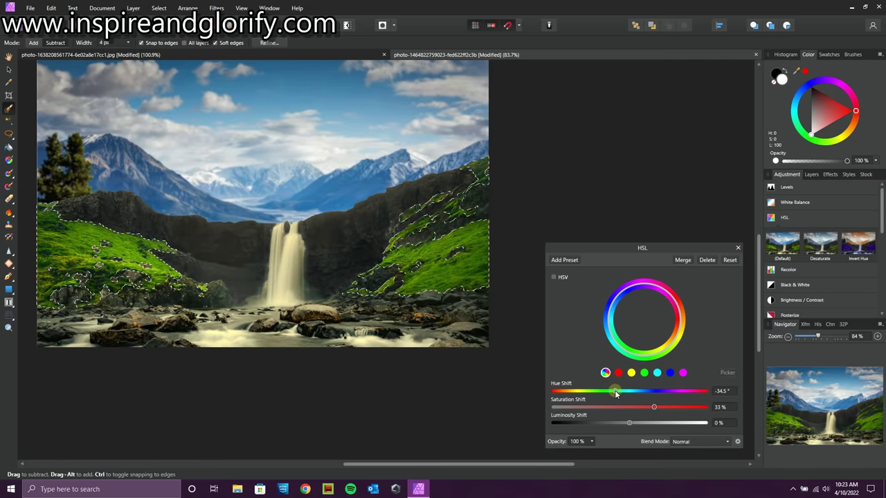
{"action": "left_click_drag", "start_coordinate": [631, 427], "coordinate": [716, 411]}
{"action": "left_click", "coordinate": [678, 260]}
Add a Brightness / Contrast adjustment with 100% contrast to the selected grass and merge it
{"action": "left_click", "coordinate": [786, 217]}
{"action": "left_click", "coordinate": [786, 263]}
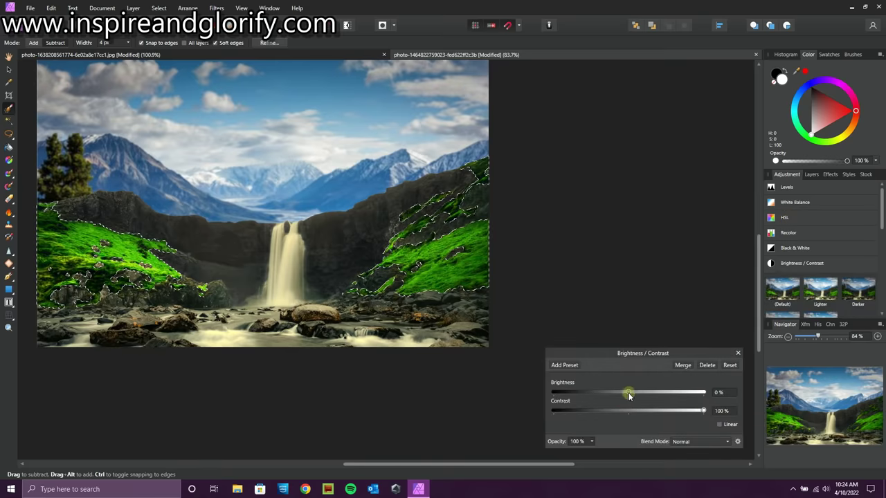
{"action": "left_click", "coordinate": [682, 364]}
Add a Vibrance adjustment with strongly raised vibrance and saturation to the selected grass and merge it
{"action": "left_click", "coordinate": [784, 315]}
{"action": "left_click_drag", "start_coordinate": [629, 404], "coordinate": [696, 402]}
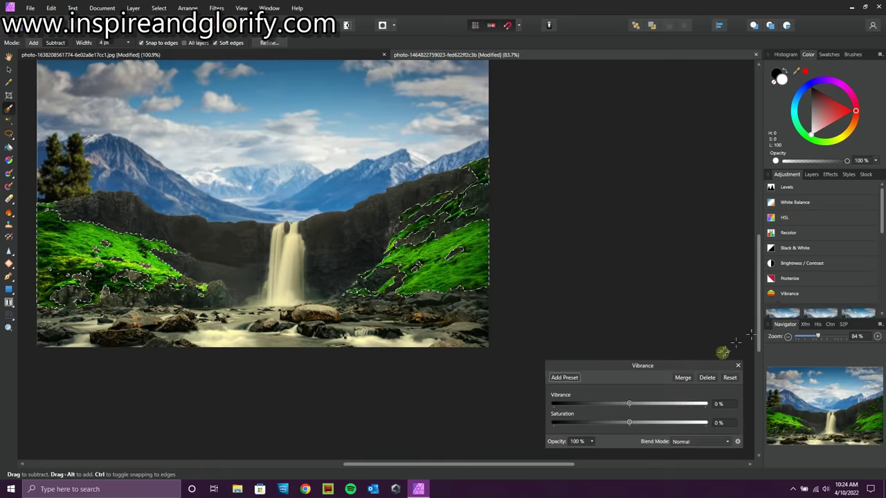
{"action": "left_click_drag", "start_coordinate": [629, 423], "coordinate": [632, 423]}
{"action": "mouse_move", "coordinate": [705, 423]}
{"action": "left_mouse_down"}
{"action": "mouse_move", "coordinate": [595, 421]}
{"action": "mouse_move", "coordinate": [705, 423]}
{"action": "left_mouse_up"}
{"action": "left_click", "coordinate": [682, 377]}
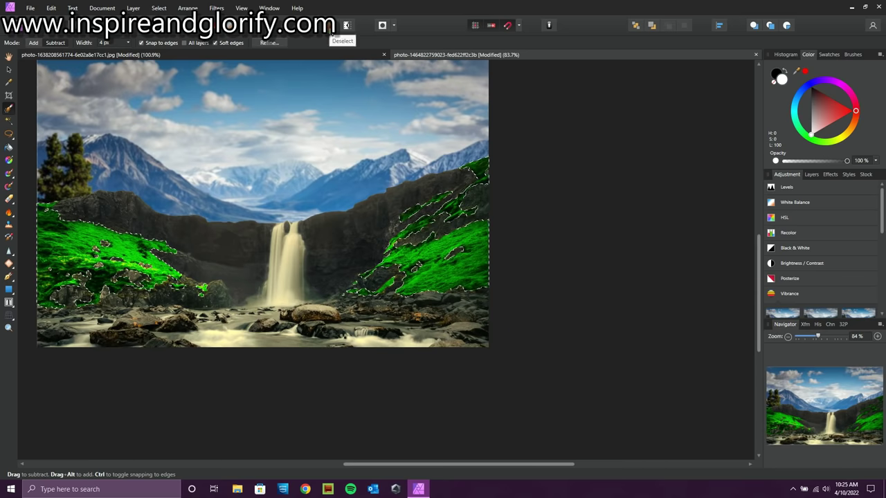
Try the Undo Brush along the border between the left grass and the cliff, with the mountain layer shown and hidden
{"action": "left_click", "coordinate": [810, 174]}
{"action": "left_click", "coordinate": [840, 336]}
{"action": "left_click_drag", "start_coordinate": [855, 420], "coordinate": [773, 408]}
{"action": "left_click_drag", "start_coordinate": [203, 464], "coordinate": [211, 466]}
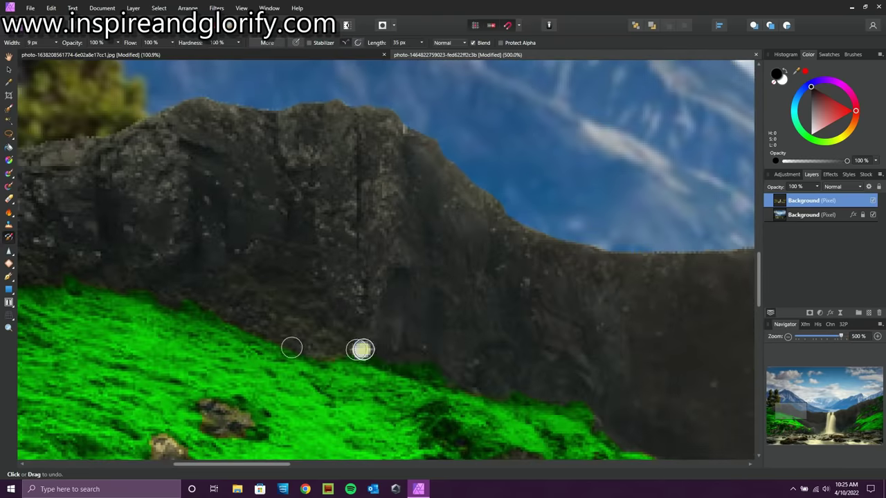
{"action": "left_click_drag", "start_coordinate": [342, 352], "coordinate": [445, 375]}
{"action": "key", "text": "ctrl+z"}
{"action": "left_click", "coordinate": [872, 215]}
{"action": "left_click_drag", "start_coordinate": [343, 351], "coordinate": [463, 375]}
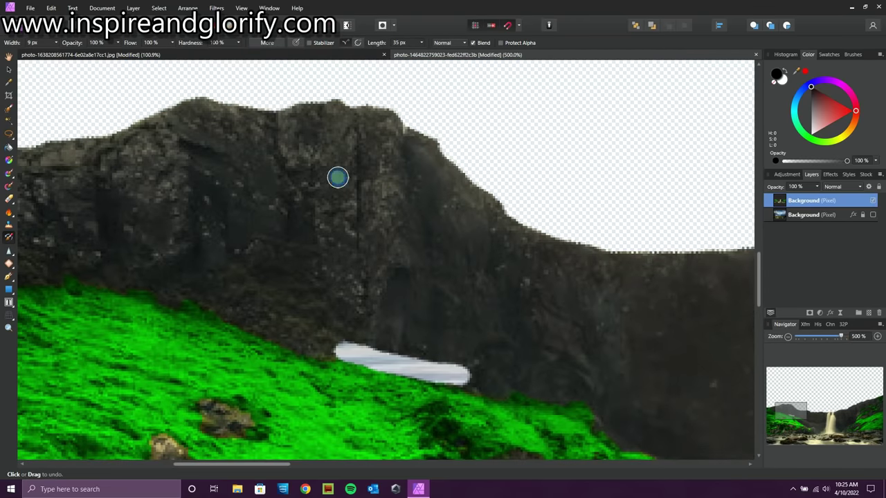
{"action": "key", "text": "ctrl+z"}
{"action": "left_click", "coordinate": [872, 214]}
{"action": "left_click", "coordinate": [266, 42]}
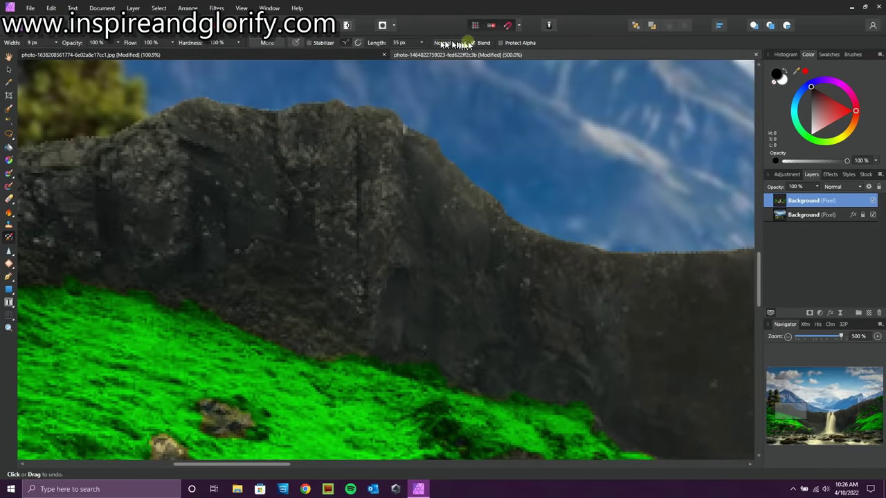
{"action": "left_click", "coordinate": [425, 192]}
{"action": "left_click", "coordinate": [453, 192]}
{"action": "left_click", "coordinate": [484, 193]}
{"action": "left_click", "coordinate": [576, 117]}
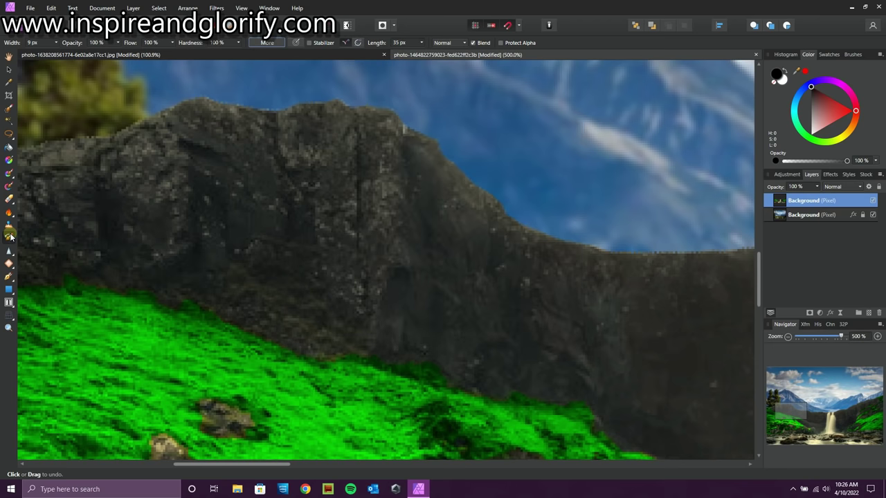
{"action": "left_click", "coordinate": [9, 185]}
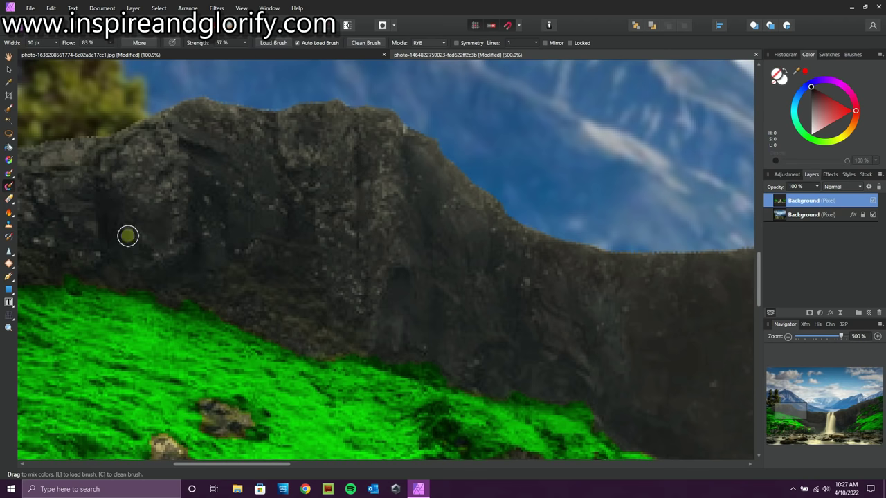
Sharpen the rock texture of the left cliff face with the Sharpen Brush in Clarity mode
{"action": "left_click", "coordinate": [9, 250]}
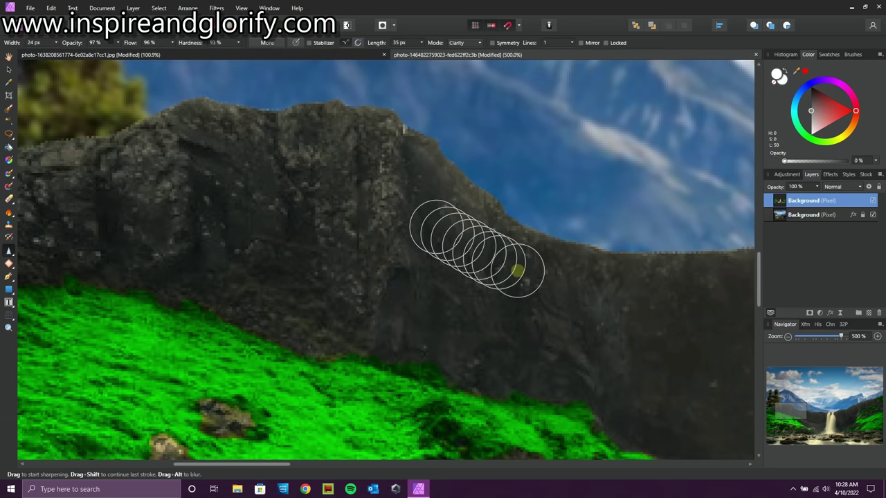
{"action": "left_click_drag", "start_coordinate": [263, 463], "coordinate": [342, 463]}
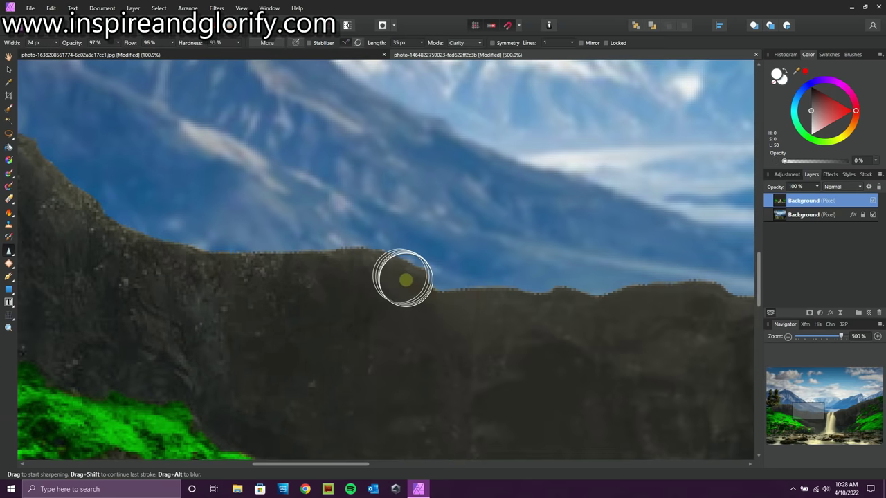
{"action": "scroll", "coordinate": [526, 325], "scroll_direction": "down", "scroll_amount": 3}
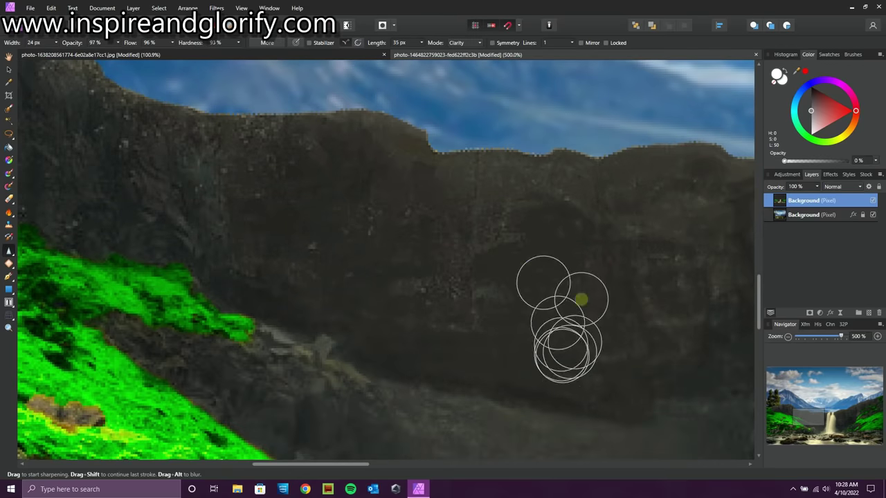
{"action": "scroll", "coordinate": [346, 374], "scroll_direction": "down", "scroll_amount": 3}
Blend the smooth rock at the base of the left cliff with the Paint Mixer Brush, and sharpen its texture
{"action": "left_click", "coordinate": [9, 186]}
{"action": "left_click_drag", "start_coordinate": [393, 260], "coordinate": [622, 297]}
{"action": "left_click", "coordinate": [9, 251]}
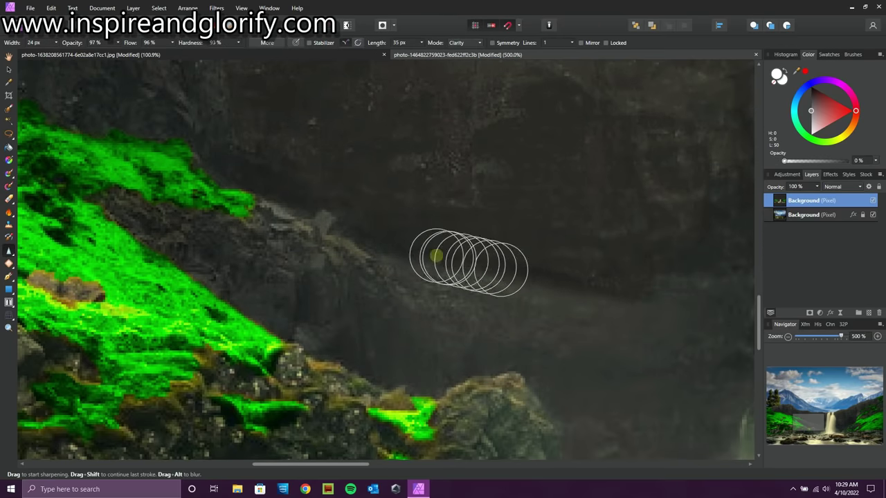
{"action": "left_click_drag", "start_coordinate": [840, 336], "coordinate": [821, 337]}
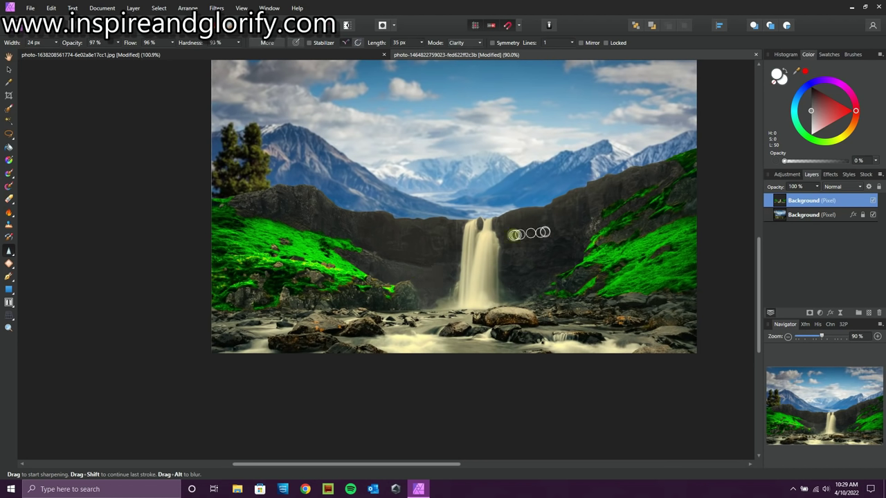
Soften the end of the upper grass streak on the right cliff using the Erase Brush at 25% opacity
{"action": "left_click", "coordinate": [841, 336]}
{"action": "left_click_drag", "start_coordinate": [823, 415], "coordinate": [859, 411]}
{"action": "left_click", "coordinate": [9, 198]}
{"action": "mouse_move", "coordinate": [444, 257]}
{"action": "left_mouse_down"}
{"action": "mouse_move", "coordinate": [389, 254]}
{"action": "mouse_move", "coordinate": [451, 228]}
{"action": "left_mouse_up"}
{"action": "left_click", "coordinate": [118, 42]}
{"action": "left_click_drag", "start_coordinate": [117, 54], "coordinate": [130, 54]}
{"action": "mouse_move", "coordinate": [418, 237]}
{"action": "left_mouse_down"}
{"action": "mouse_move", "coordinate": [463, 245]}
{"action": "mouse_move", "coordinate": [405, 266]}
{"action": "mouse_move", "coordinate": [503, 204]}
{"action": "mouse_move", "coordinate": [455, 215]}
{"action": "mouse_move", "coordinate": [401, 246]}
{"action": "left_mouse_up"}
{"action": "left_click", "coordinate": [826, 337]}
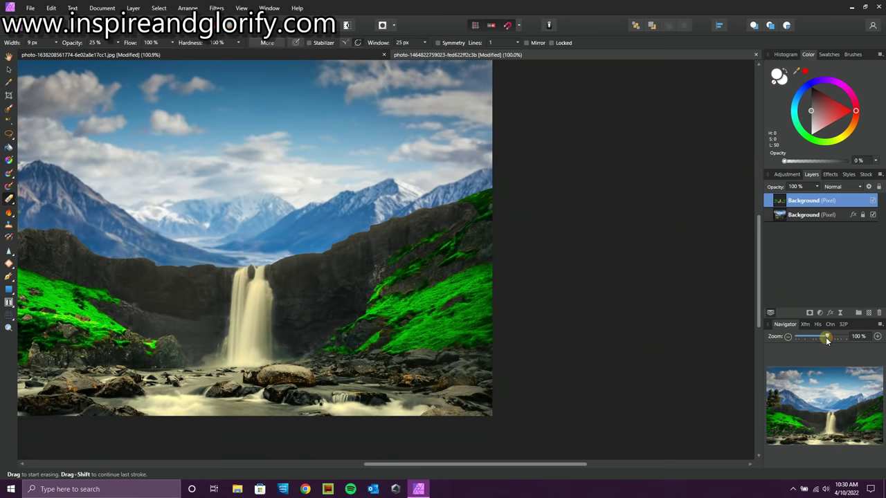
Try the Undo Brush along the brown fringe of the lower grass streak on the right cliff
{"action": "left_click_drag", "start_coordinate": [830, 339], "coordinate": [840, 336]}
{"action": "key", "text": "y"}
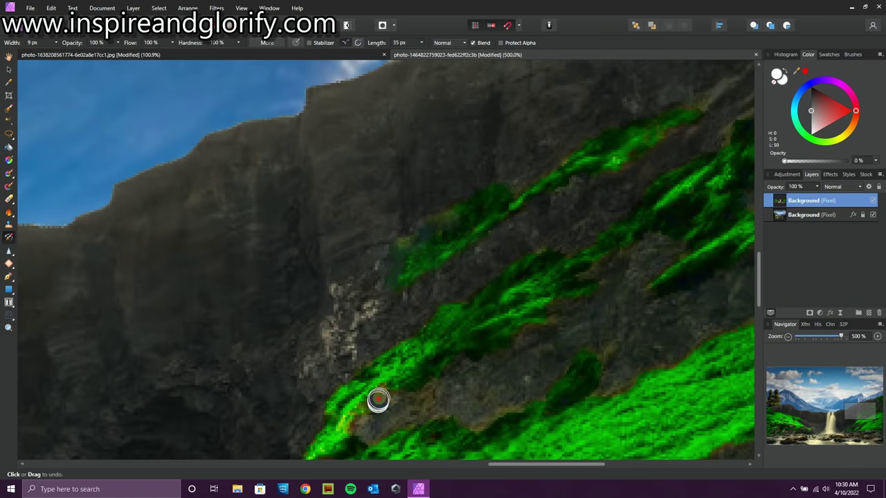
{"action": "left_click_drag", "start_coordinate": [375, 405], "coordinate": [502, 367]}
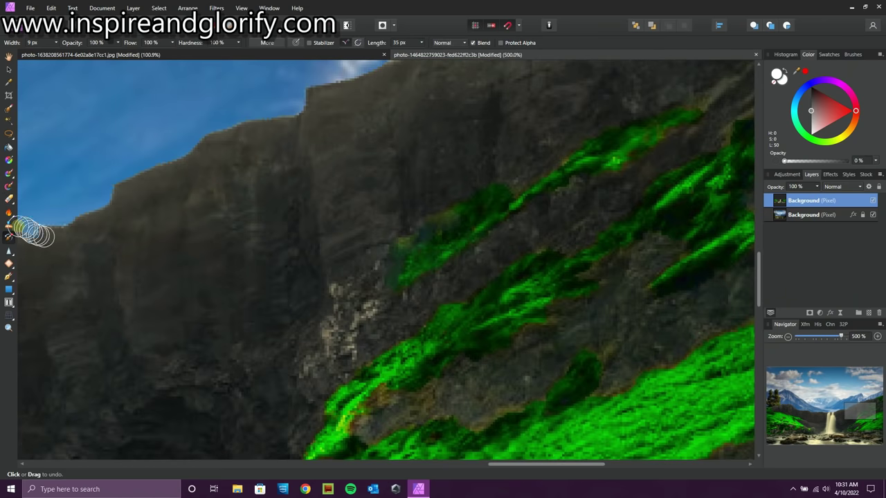
Clone rock and grass texture over the brown fringes of the right slope's inner rock band with a 4 px Clone Brush
{"action": "key", "text": "s"}
{"action": "left_click", "coordinate": [515, 216], "text": "alt"}
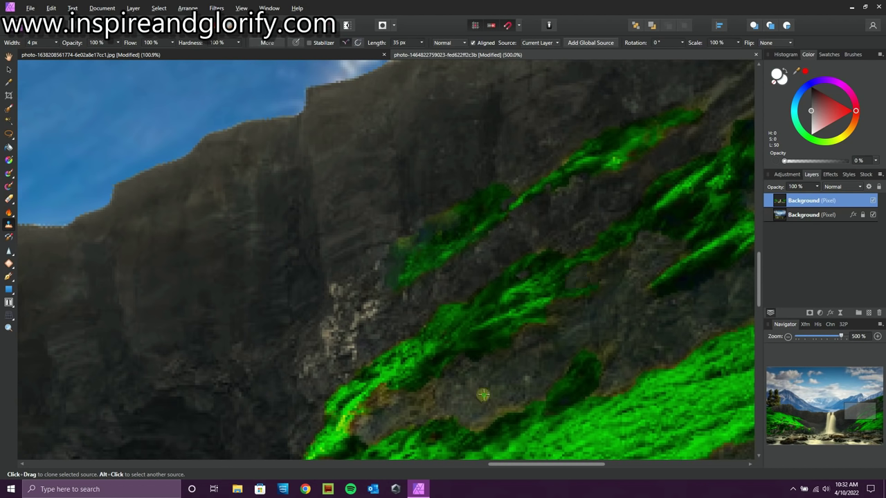
{"action": "scroll", "coordinate": [486, 361], "scroll_direction": "down", "scroll_amount": 2}
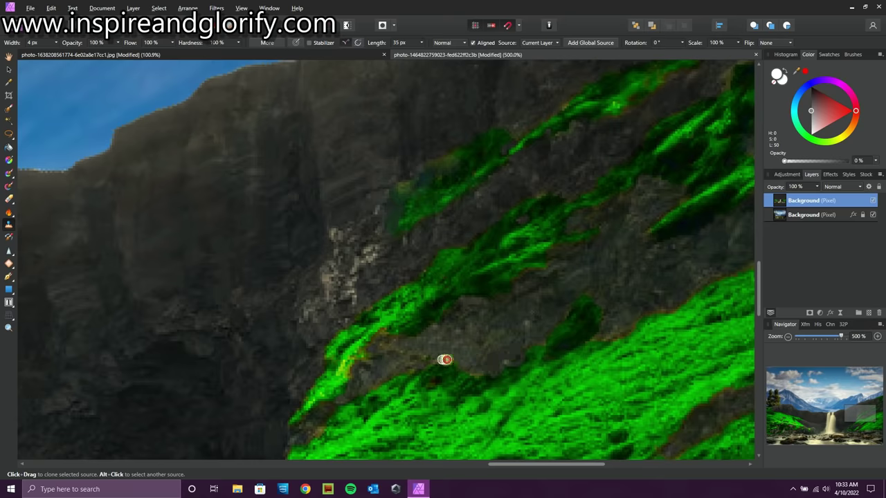
{"action": "mouse_move", "coordinate": [601, 304]}
{"action": "left_mouse_down"}
{"action": "mouse_move", "coordinate": [585, 311]}
{"action": "mouse_move", "coordinate": [555, 359]}
{"action": "left_mouse_up"}
Clone over the fringes between rock and grass at the upper outer end of the right cliff
{"action": "scroll", "coordinate": [449, 298], "scroll_direction": "right", "scroll_amount": 5}
{"action": "scroll", "coordinate": [435, 148], "scroll_direction": "up", "scroll_amount": 5}
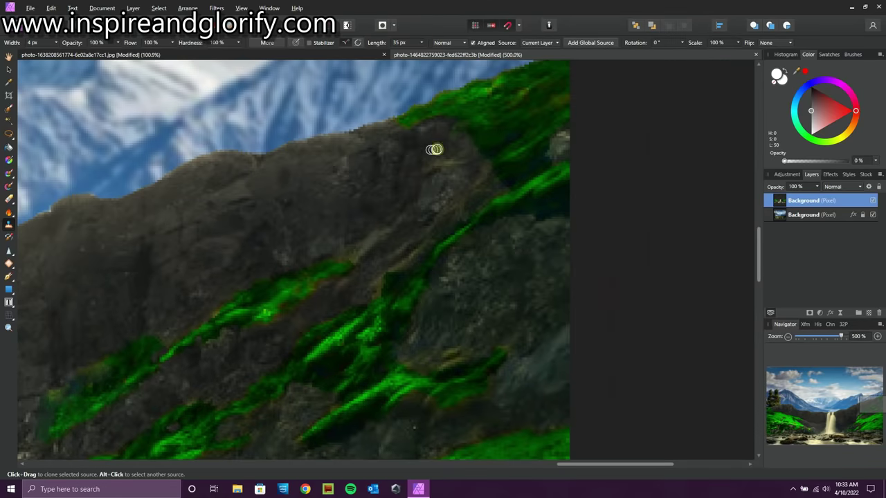
{"action": "mouse_move", "coordinate": [510, 163]}
{"action": "left_mouse_down"}
{"action": "mouse_move", "coordinate": [494, 189]}
{"action": "mouse_move", "coordinate": [519, 173]}
{"action": "left_mouse_up"}
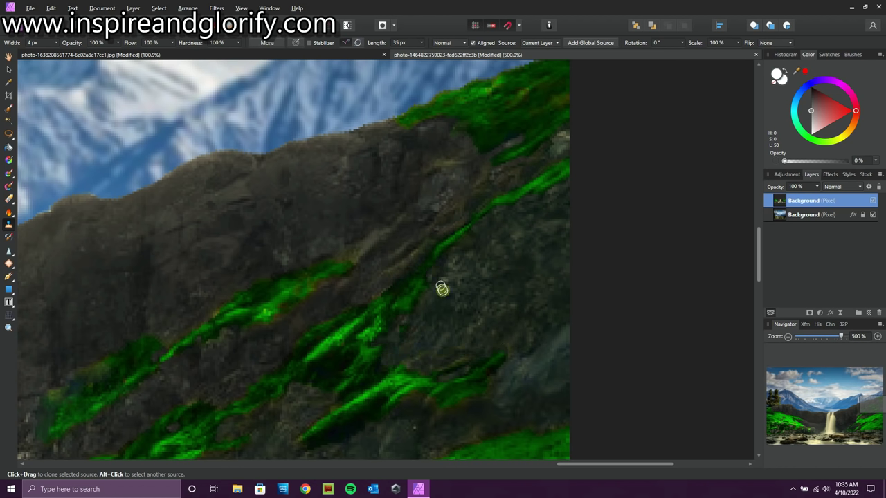
{"action": "scroll", "coordinate": [426, 267], "scroll_direction": "down", "scroll_amount": 2}
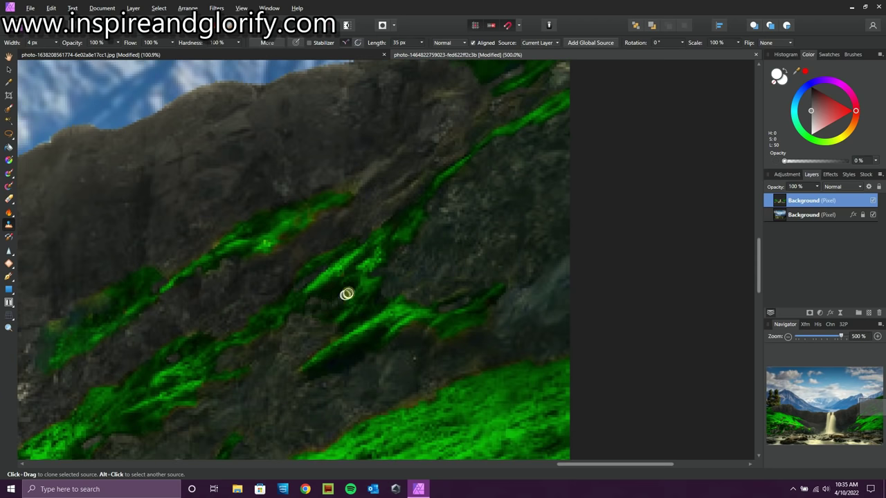
Clone rock over the grass fringes in the middle of the right slope and add small rock patches within the grass
{"action": "left_click", "coordinate": [353, 351], "text": "alt"}
{"action": "scroll", "coordinate": [400, 365], "scroll_direction": "down", "scroll_amount": 5}
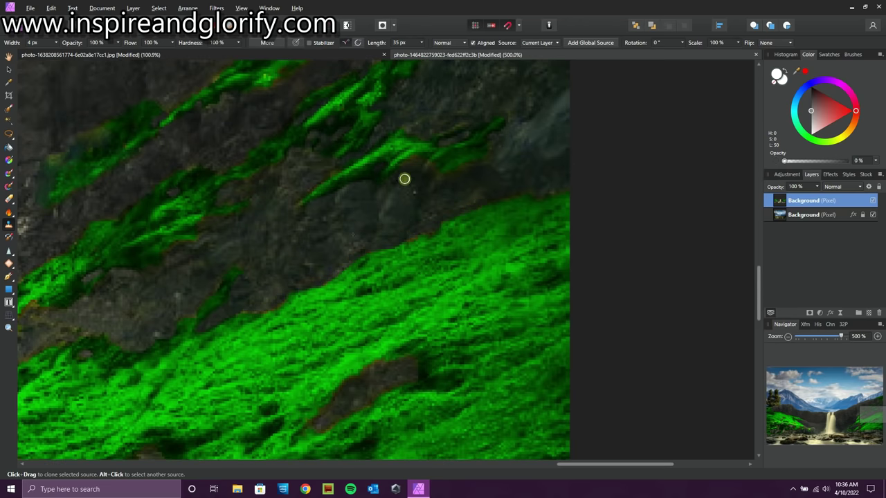
{"action": "left_click", "coordinate": [211, 281], "text": "alt"}
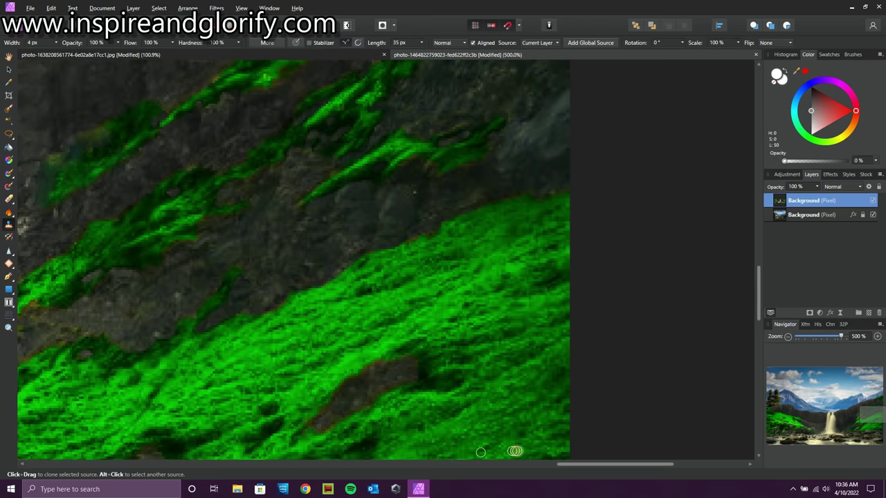
{"action": "left_click_drag", "start_coordinate": [588, 464], "coordinate": [536, 464]}
{"action": "scroll", "coordinate": [411, 386], "scroll_direction": "down", "scroll_amount": 5}
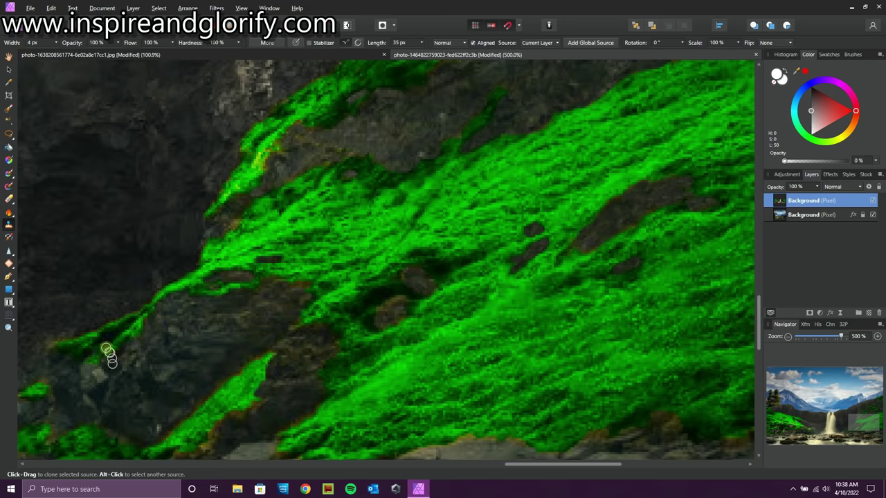
Clean up the border between grass and boulders along the base of the right slope with the Clone Brush
{"action": "scroll", "coordinate": [92, 348], "scroll_direction": "down", "scroll_amount": 3}
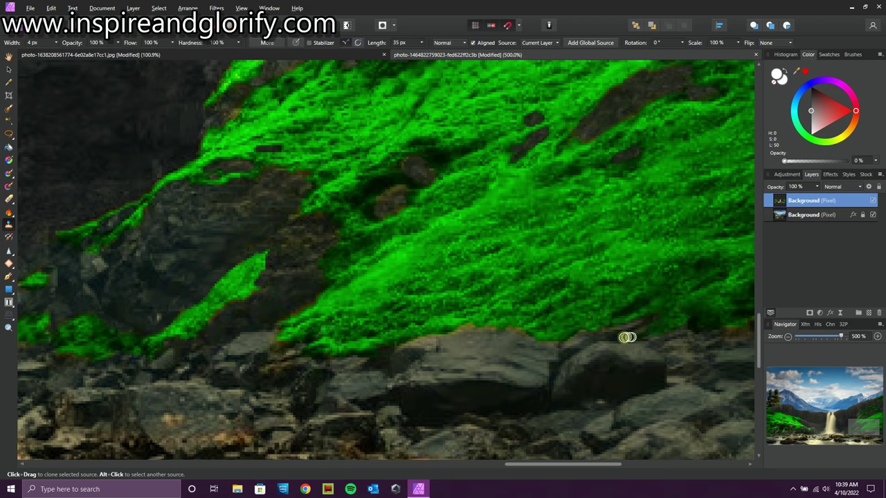
{"action": "mouse_move", "coordinate": [524, 329]}
{"action": "left_mouse_down"}
{"action": "mouse_move", "coordinate": [499, 315]}
{"action": "mouse_move", "coordinate": [400, 343]}
{"action": "left_mouse_up"}
{"action": "scroll", "coordinate": [440, 358], "scroll_direction": "right", "scroll_amount": 5}
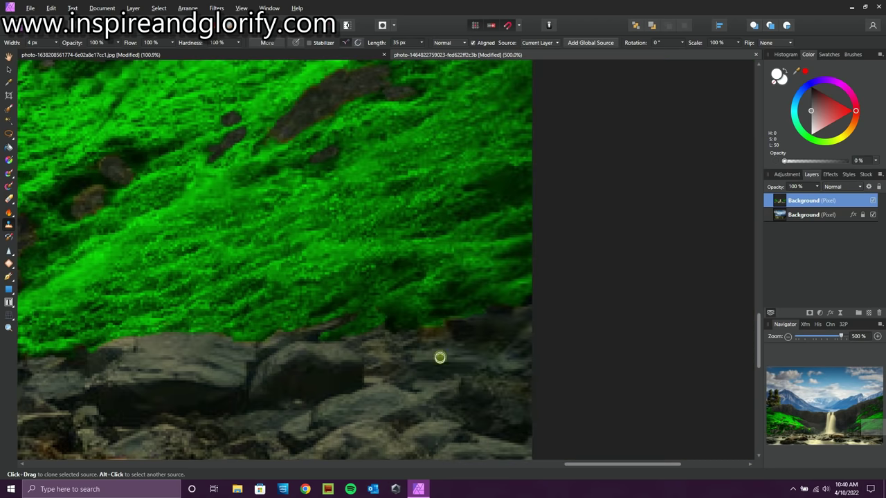
{"action": "scroll", "coordinate": [489, 314], "scroll_direction": "left", "scroll_amount": 5}
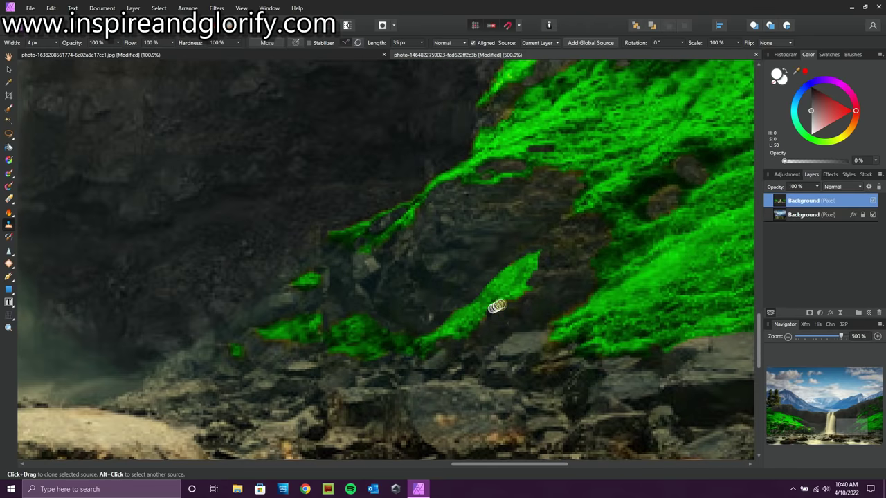
{"action": "left_click", "coordinate": [296, 353], "text": "alt"}
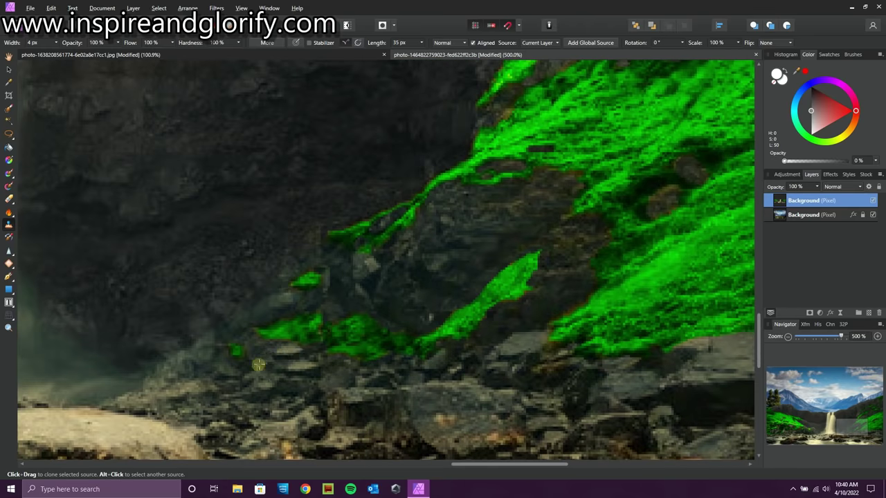
Clone grass around the lower rocks of the left slope and cover the yellow streak with green grass and rock texture
{"action": "scroll", "coordinate": [236, 352], "scroll_direction": "left", "scroll_amount": 10}
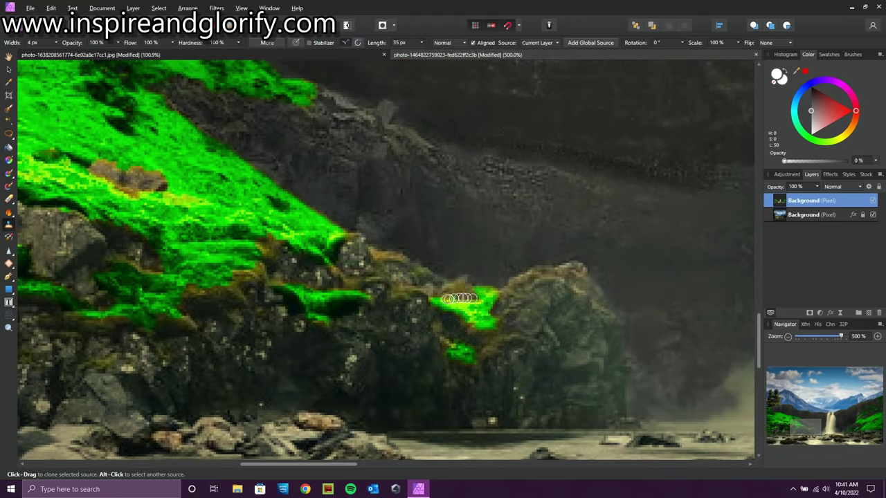
{"action": "left_click_drag", "start_coordinate": [503, 300], "coordinate": [486, 296]}
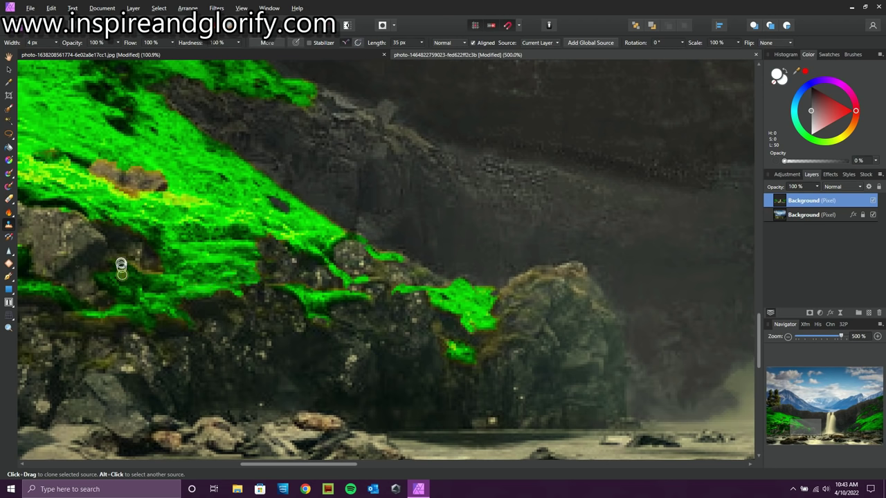
{"action": "left_click_drag", "start_coordinate": [160, 214], "coordinate": [71, 171]}
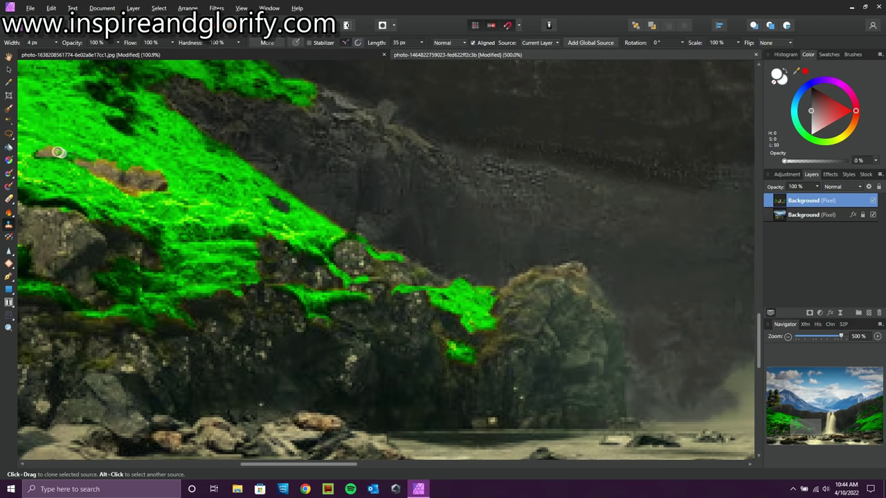
{"action": "left_click", "coordinate": [227, 296], "text": "alt"}
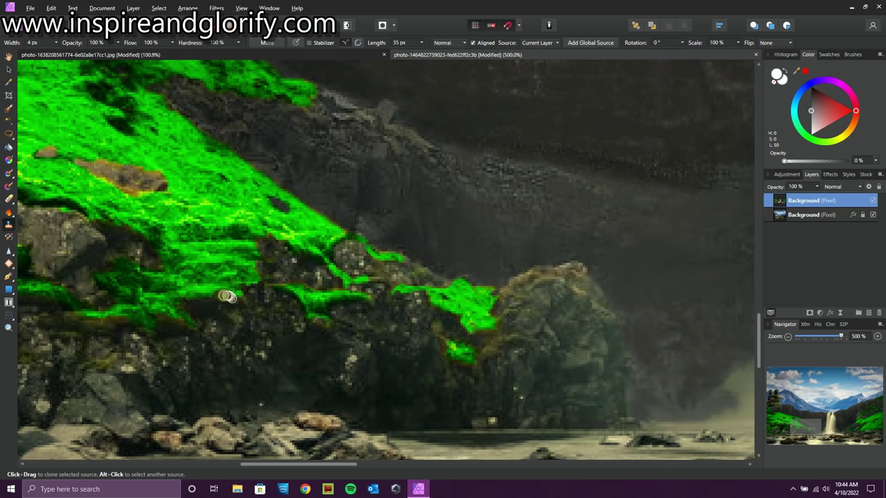
Clone rock and grass texture across the remaining left slope, refining its rock patches and edges, and check the whole image
{"action": "scroll", "coordinate": [143, 358], "scroll_direction": "up", "scroll_amount": 3}
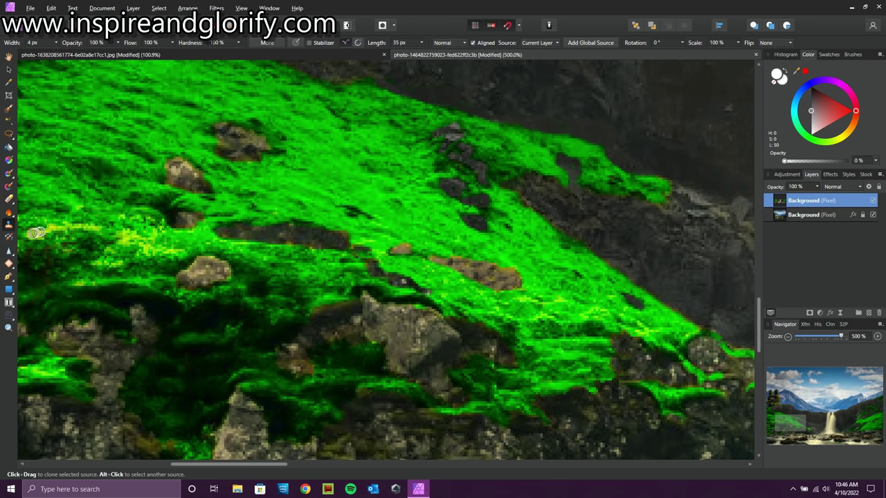
{"action": "scroll", "coordinate": [112, 265], "scroll_direction": "down", "scroll_amount": 2}
{"action": "scroll", "coordinate": [113, 264], "scroll_direction": "down", "scroll_amount": 3}
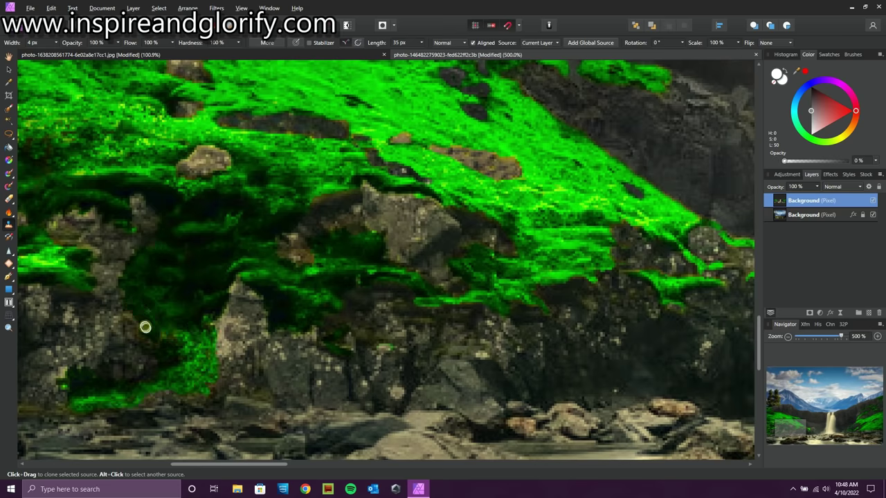
{"action": "scroll", "coordinate": [131, 232], "scroll_direction": "up", "scroll_amount": 3}
{"action": "scroll", "coordinate": [153, 187], "scroll_direction": "up", "scroll_amount": 3}
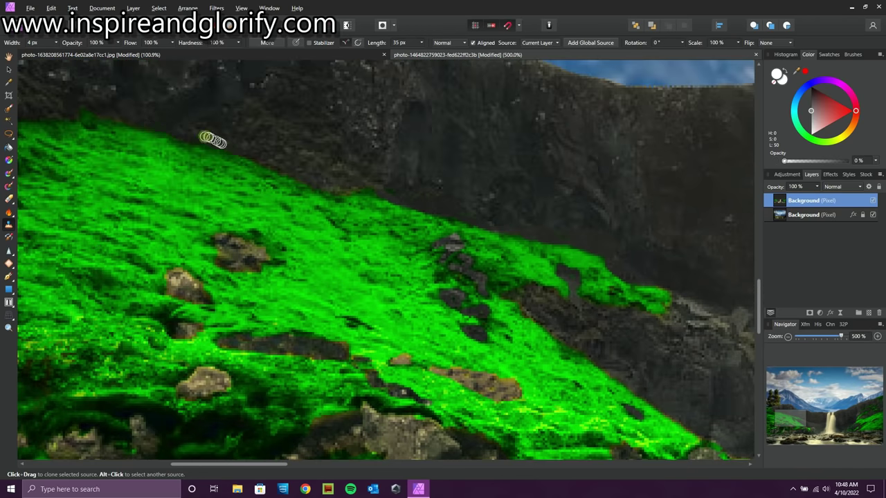
{"action": "scroll", "coordinate": [389, 184], "scroll_direction": "down", "scroll_amount": 6}
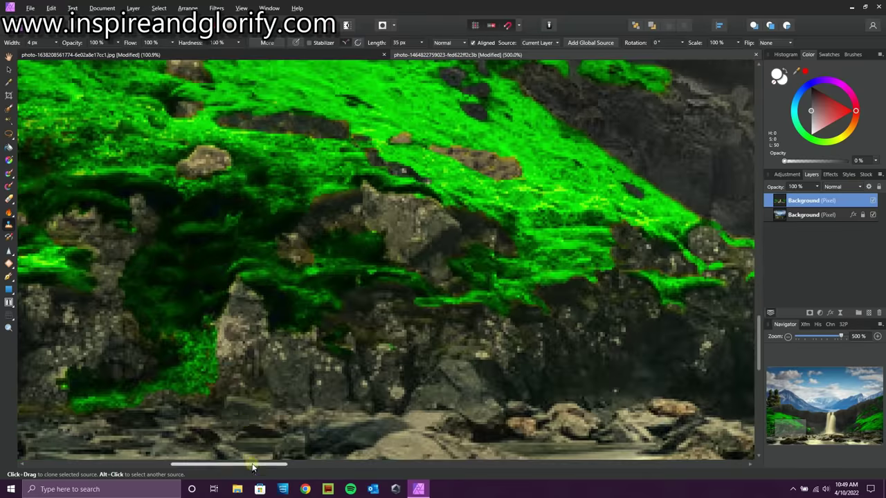
{"action": "scroll", "coordinate": [360, 311], "scroll_direction": "left", "scroll_amount": 4}
{"action": "scroll", "coordinate": [336, 250], "scroll_direction": "up", "scroll_amount": 1}
{"action": "scroll", "coordinate": [337, 251], "scroll_direction": "up", "scroll_amount": 1}
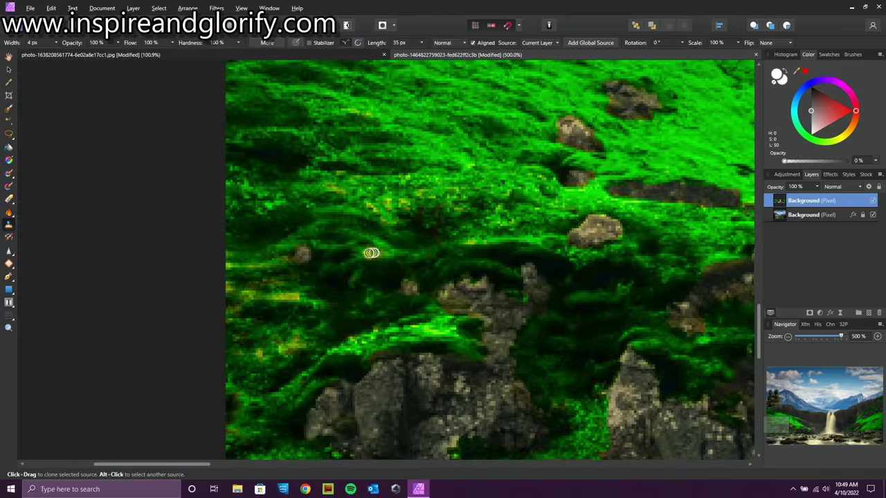
{"action": "left_click", "coordinate": [822, 337]}
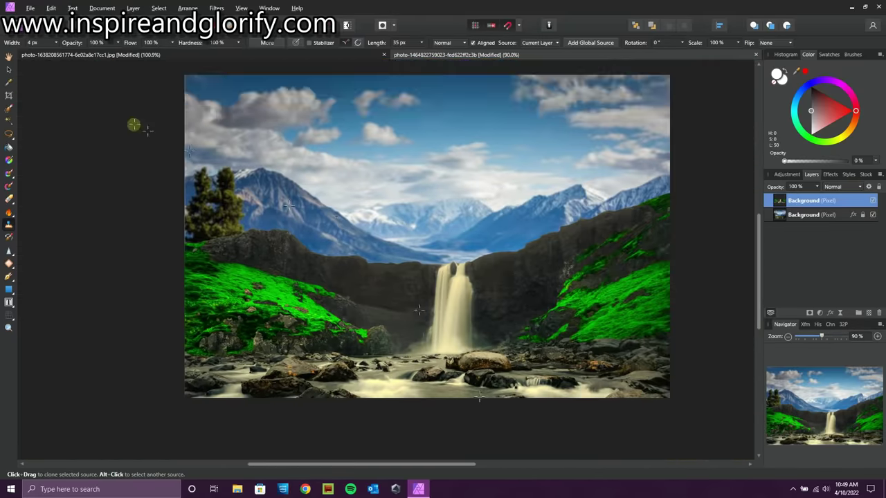
Select the tan ridge beside the trees on the left mountain of the composite with the Selection Brush
{"action": "left_click", "coordinate": [235, 56]}
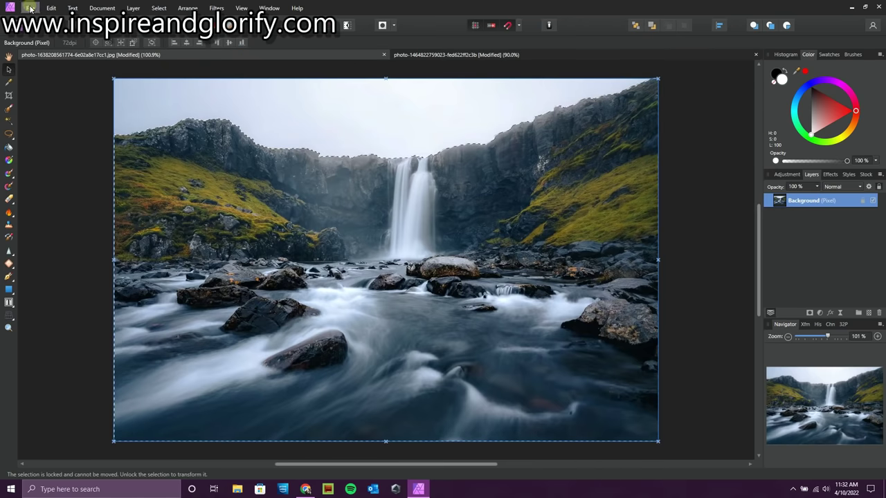
{"action": "left_click", "coordinate": [525, 58]}
{"action": "key", "text": "w"}
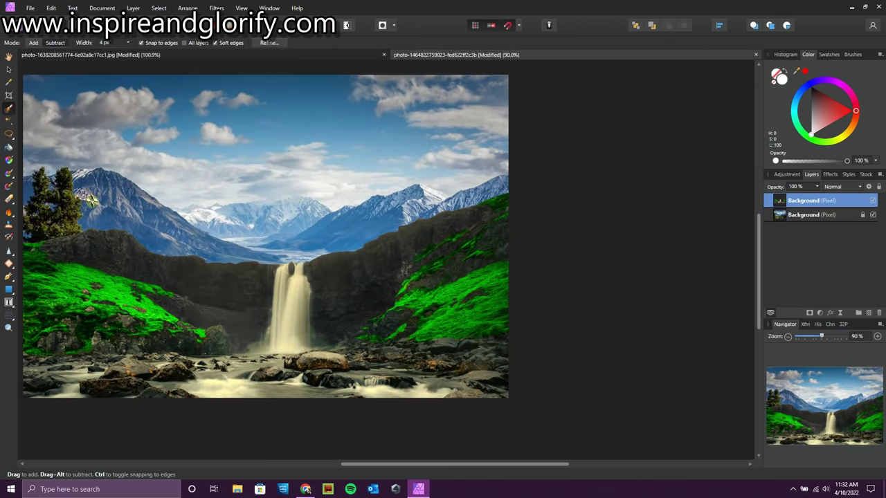
{"action": "left_click", "coordinate": [839, 337]}
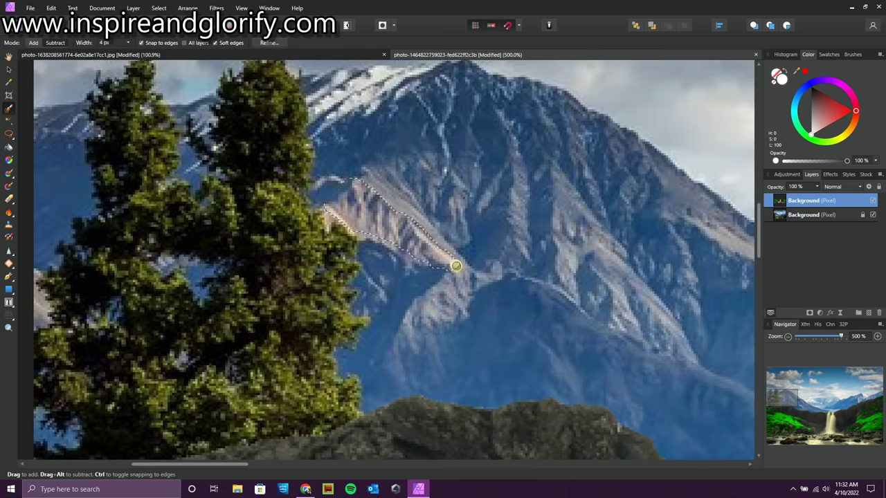
Duplicate the selected ridge from the mountain layer, move the copy across the mountain, deselect, and merge it down
{"action": "key", "text": "v"}
{"action": "left_click", "coordinate": [811, 214]}
{"action": "key", "text": "ctrl+j"}
{"action": "left_click_drag", "start_coordinate": [395, 223], "coordinate": [528, 196]}
{"action": "left_click_drag", "start_coordinate": [767, 210], "coordinate": [770, 196]}
{"action": "key", "text": "ctrl+d"}
{"action": "right_click", "coordinate": [795, 201]}
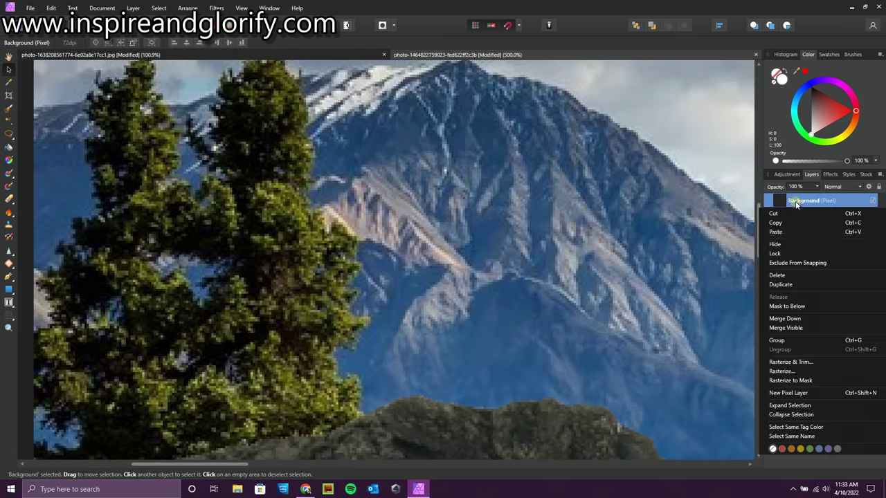
{"action": "left_click", "coordinate": [783, 318]}
Reselect the tan ridge on the mountain layer, copy it to its own layer, and shift the copy farther from the trees
{"action": "left_click", "coordinate": [795, 218]}
{"action": "left_click", "coordinate": [9, 107]}
{"action": "mouse_move", "coordinate": [330, 204]}
{"action": "left_mouse_down"}
{"action": "mouse_move", "coordinate": [414, 229]}
{"action": "mouse_move", "coordinate": [450, 263]}
{"action": "left_mouse_up"}
{"action": "left_click", "coordinate": [55, 43]}
{"action": "left_click", "coordinate": [9, 69]}
{"action": "right_click", "coordinate": [368, 197]}
{"action": "left_click", "coordinate": [394, 226]}
{"action": "left_click_drag", "start_coordinate": [411, 229], "coordinate": [493, 219]}
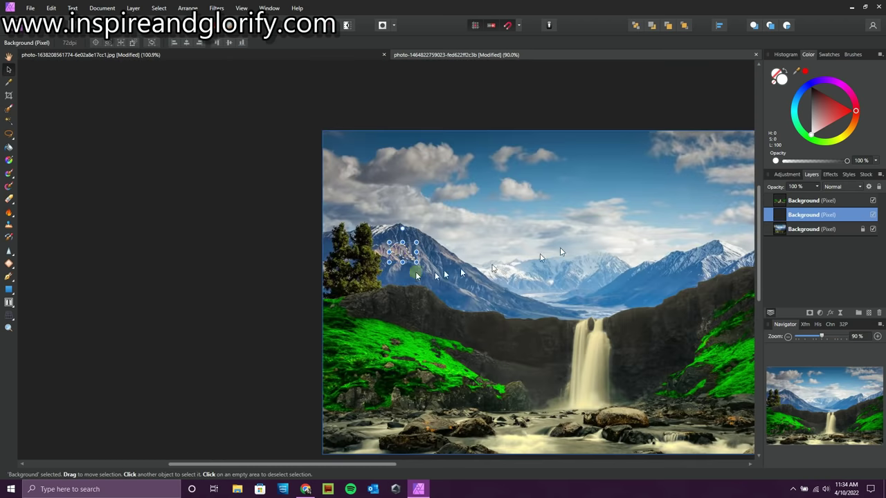
Bring the copied ridge layer to the top of the stack, scale the copy down, and place it on the left cliff
{"action": "left_click_drag", "start_coordinate": [402, 252], "coordinate": [395, 302]}
{"action": "left_click_drag", "start_coordinate": [768, 214], "coordinate": [765, 198]}
{"action": "left_click_drag", "start_coordinate": [821, 336], "coordinate": [842, 336]}
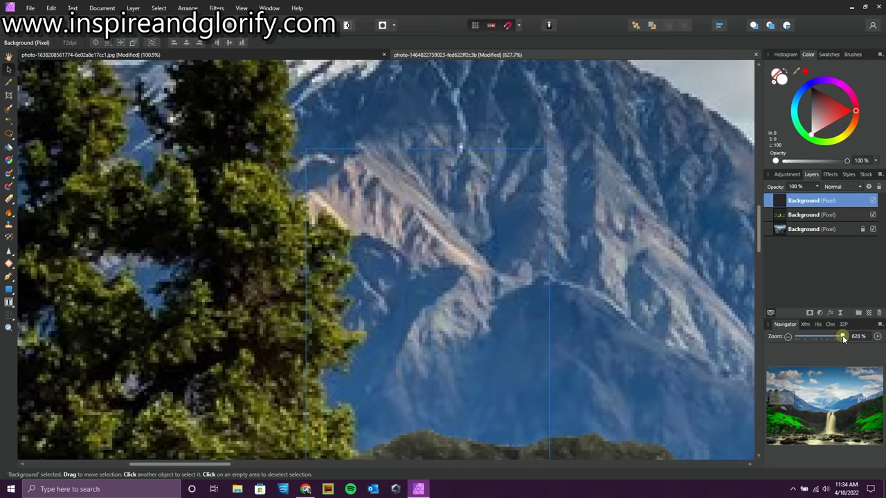
{"action": "left_click", "coordinate": [782, 404]}
{"action": "left_click_drag", "start_coordinate": [783, 406], "coordinate": [782, 409]}
{"action": "left_click_drag", "start_coordinate": [519, 340], "coordinate": [432, 279]}
{"action": "left_click_drag", "start_coordinate": [384, 249], "coordinate": [408, 168]}
{"action": "left_click", "coordinate": [331, 25]}
{"action": "key", "text": "ctrl+1"}
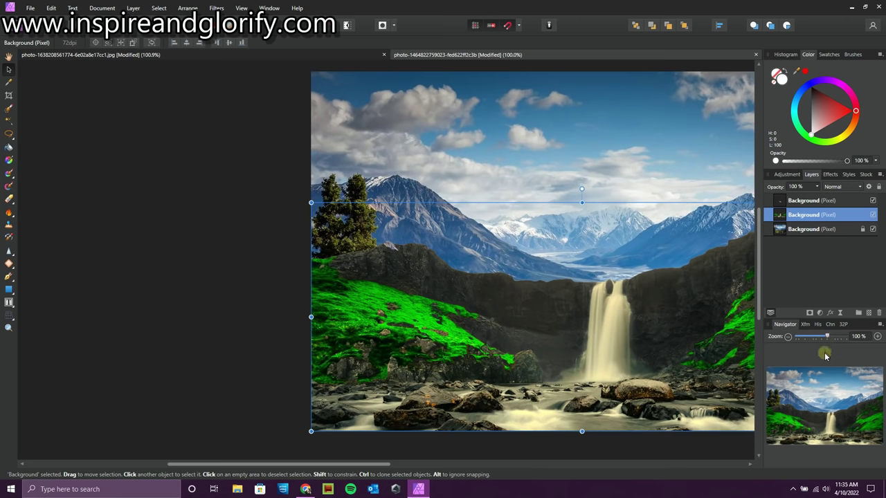
Isolate the copied ridge layer by hiding the two layers below and erase the stray outlines around the fragment
{"action": "left_click", "coordinate": [808, 199]}
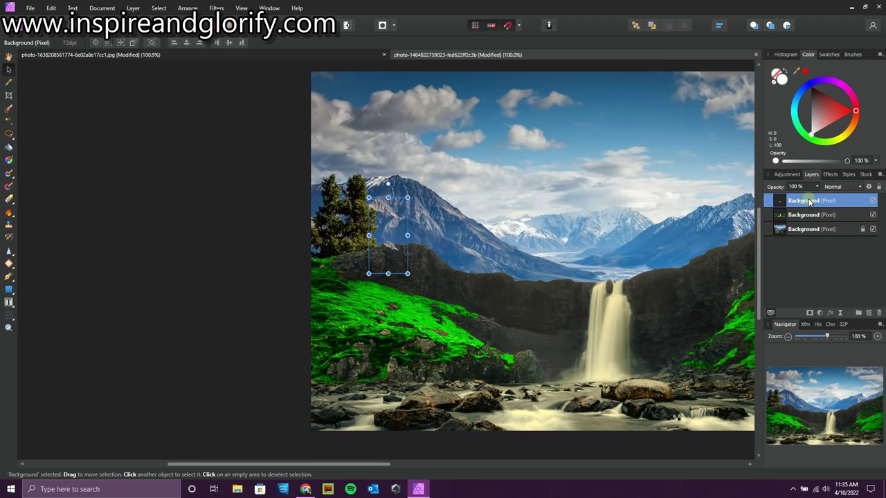
{"action": "left_click_drag", "start_coordinate": [826, 336], "coordinate": [841, 336]}
{"action": "scroll", "coordinate": [465, 352], "scroll_direction": "up", "scroll_amount": 1}
{"action": "left_click_drag", "start_coordinate": [494, 395], "coordinate": [467, 342]}
{"action": "left_click", "coordinate": [873, 214]}
{"action": "left_click", "coordinate": [872, 229]}
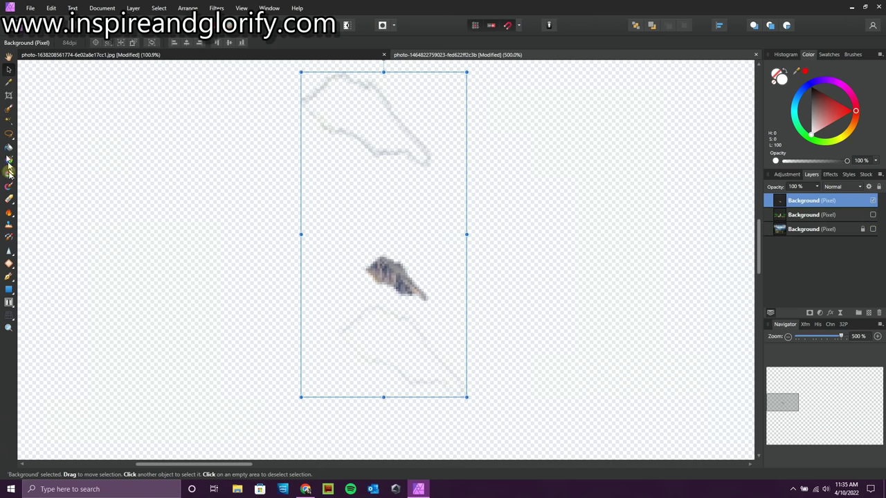
{"action": "left_click", "coordinate": [9, 199]}
{"action": "left_click_drag", "start_coordinate": [357, 319], "coordinate": [468, 385]}
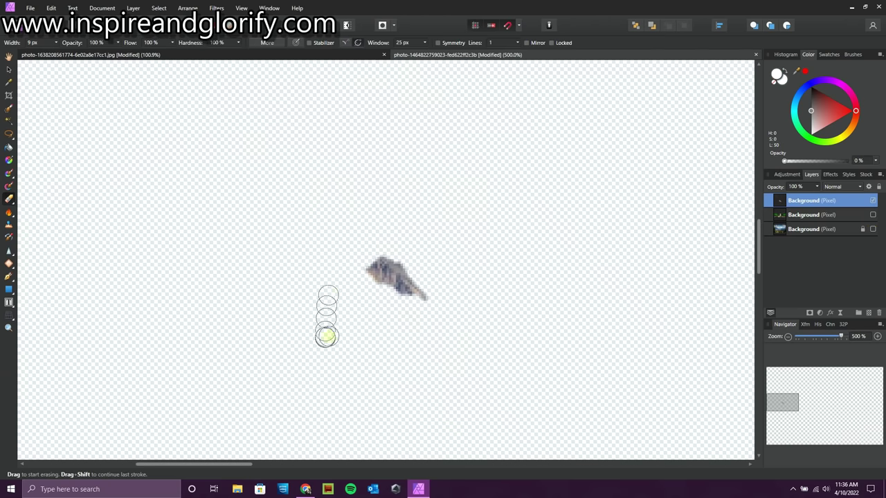
Show the two hidden layers again and reposition the ridge fragment on the left cliff
{"action": "left_click", "coordinate": [9, 69]}
{"action": "left_click_drag", "start_coordinate": [368, 158], "coordinate": [299, 160]}
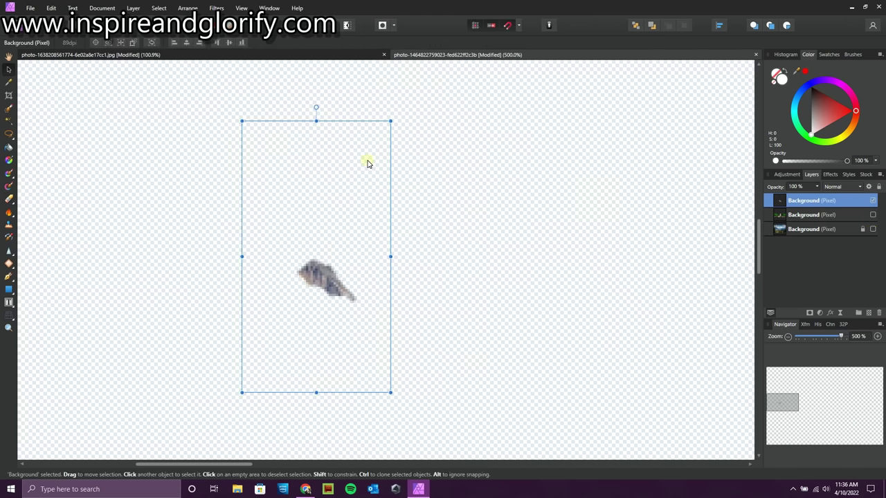
{"action": "left_click", "coordinate": [872, 215]}
{"action": "left_click", "coordinate": [872, 229]}
{"action": "left_click_drag", "start_coordinate": [336, 235], "coordinate": [415, 251]}
Flip the ridge fragment horizontally on the cliff and check it in the whole image
{"action": "left_click", "coordinate": [187, 7]}
{"action": "left_click", "coordinate": [203, 193]}
{"action": "key", "text": "ctrl+z"}
{"action": "left_click", "coordinate": [188, 7]}
{"action": "left_click", "coordinate": [209, 185]}
{"action": "left_click", "coordinate": [824, 336]}
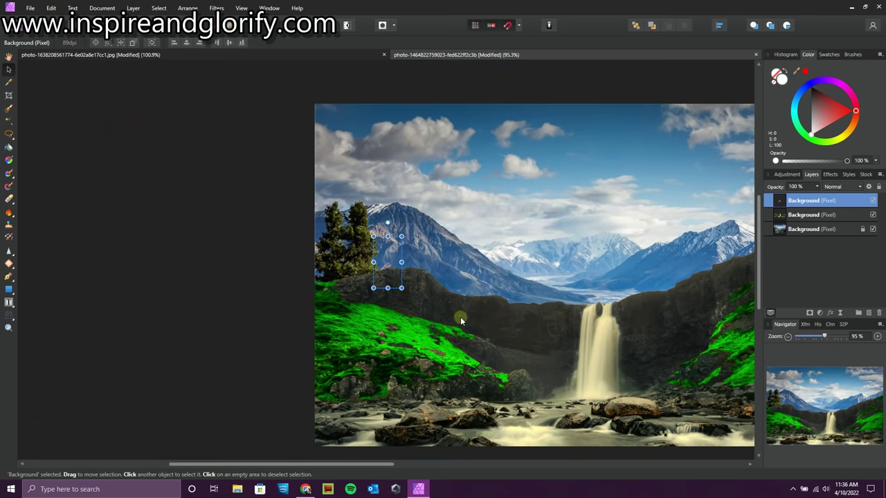
Clone a second small pale patch onto the middle of the left cliff with the clone source set to Current Layer & Below
{"action": "scroll", "coordinate": [377, 282], "scroll_direction": "up", "scroll_amount": 5}
{"action": "left_click", "coordinate": [301, 349]}
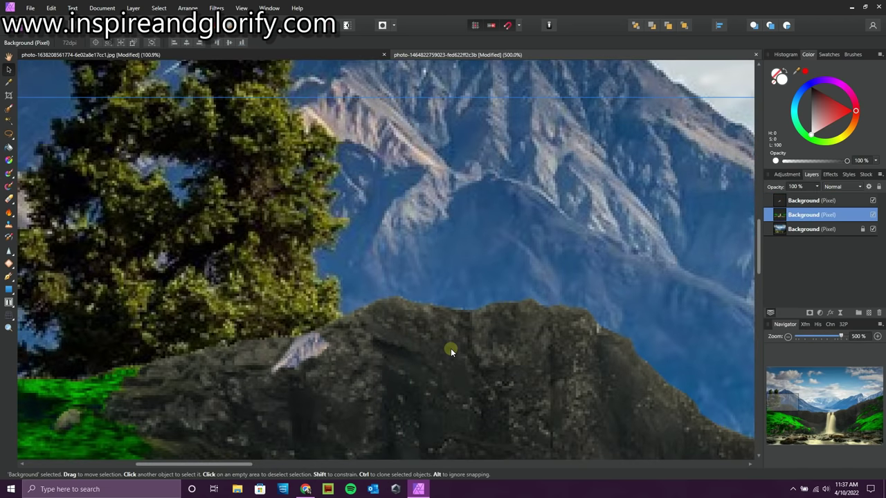
{"action": "key", "text": "s"}
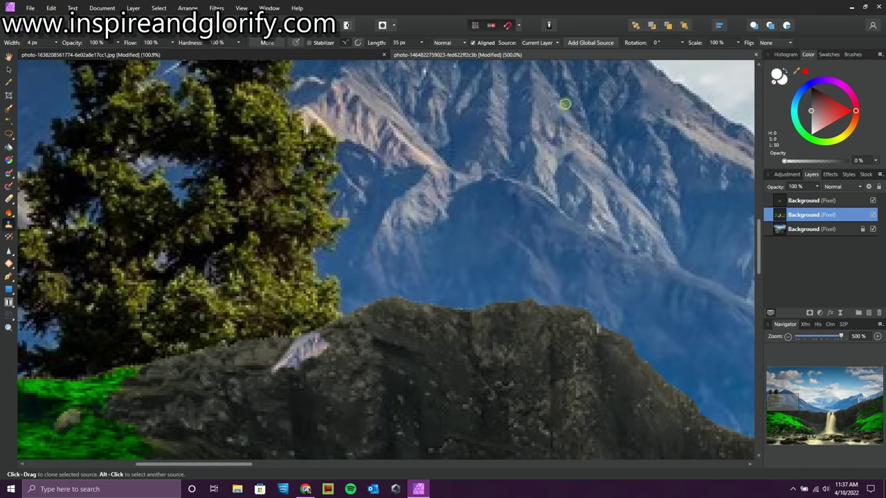
{"action": "left_click", "coordinate": [556, 42]}
{"action": "left_click", "coordinate": [553, 66]}
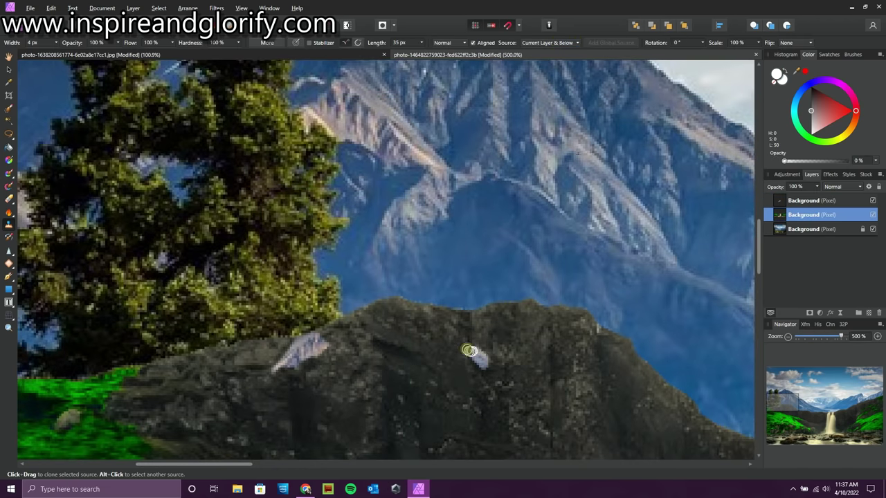
Blend both pale patches into the cliff rock with the Paint Mixer Brush at 88% strength, each on its own layer
{"action": "key", "text": "b"}
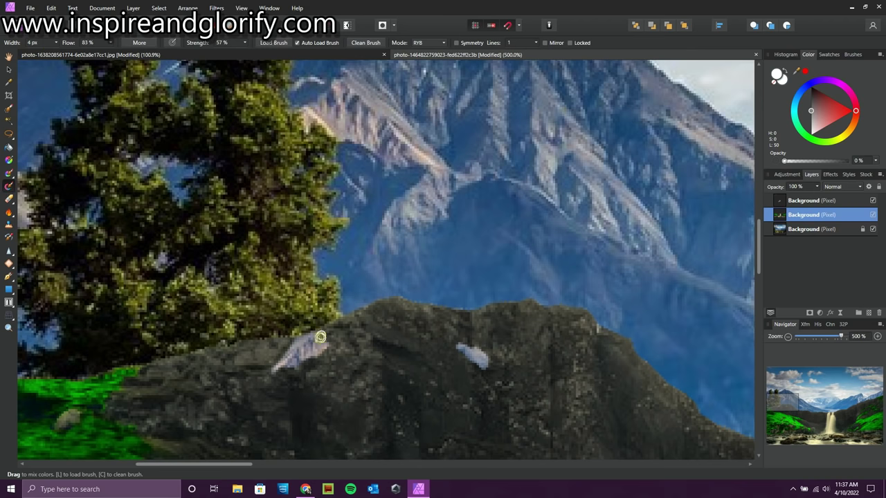
{"action": "left_click_drag", "start_coordinate": [244, 42], "coordinate": [267, 59]}
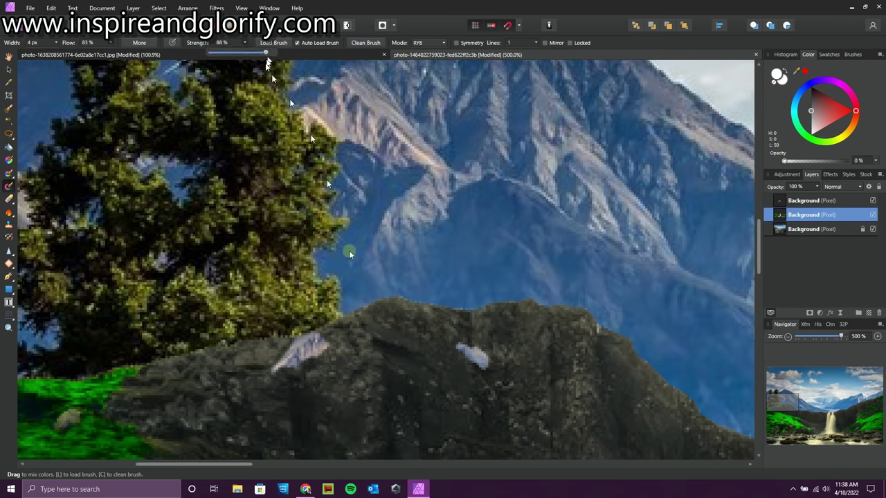
{"action": "left_click", "coordinate": [823, 201]}
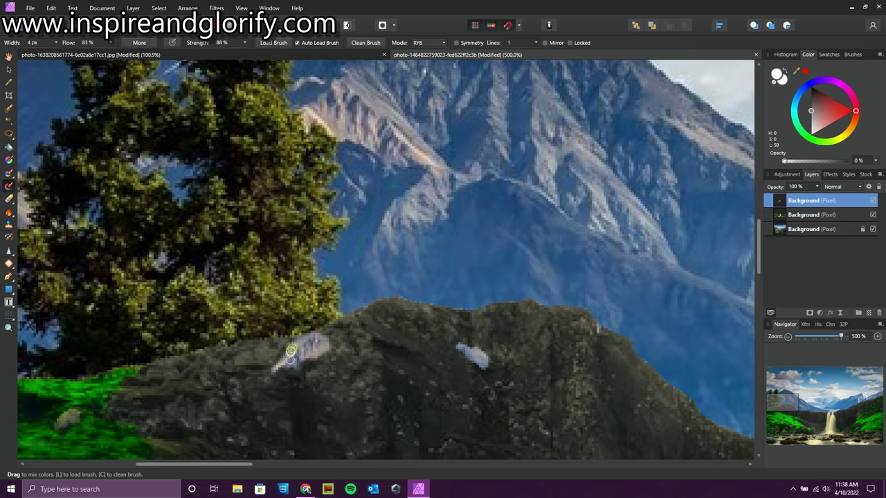
{"action": "key", "text": "v"}
{"action": "left_click", "coordinate": [474, 356]}
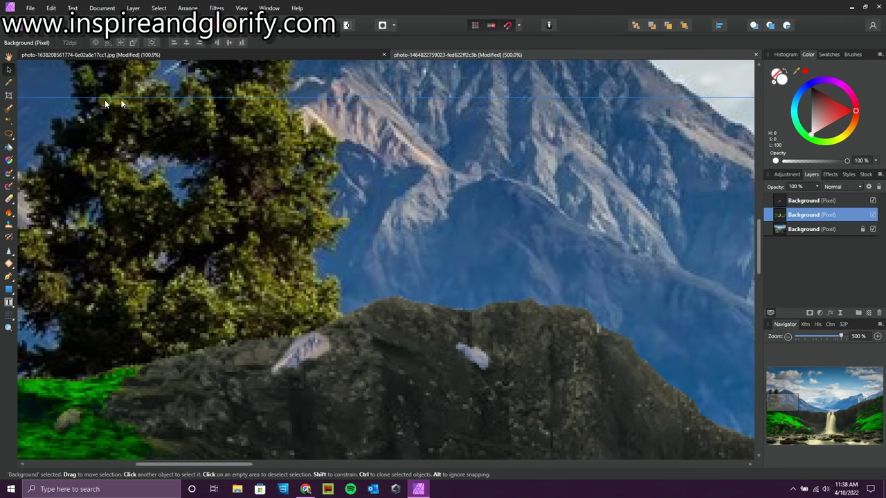
{"action": "key", "text": "b"}
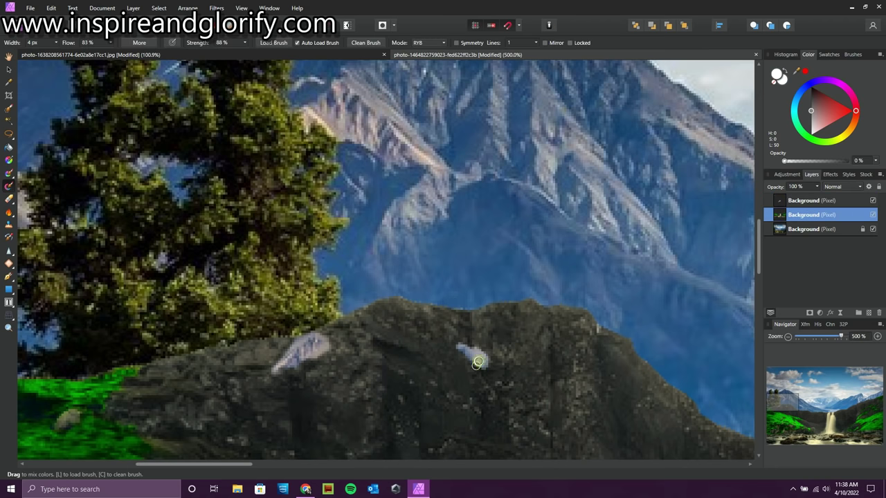
Darken the two pale cliff patches with the Burn Brush on their layers and erase leftover edges of the ridge fragment
{"action": "left_click", "coordinate": [9, 212]}
{"action": "key", "text": "alt+]"}
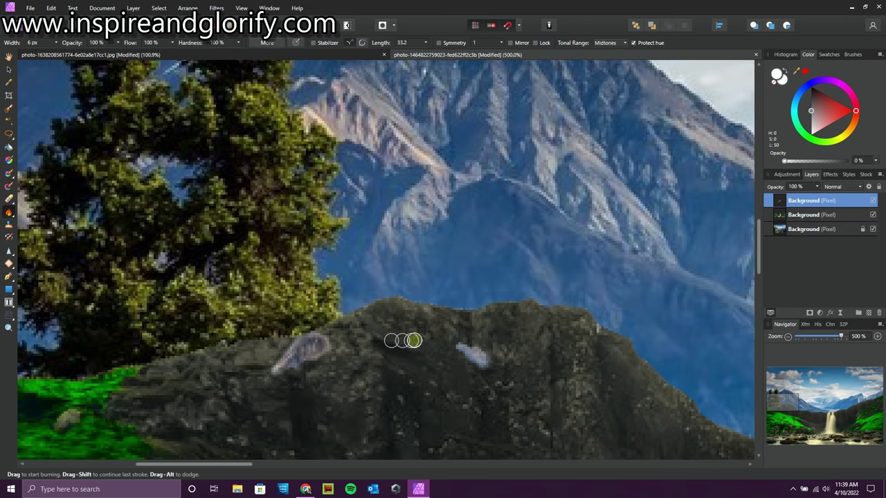
{"action": "key", "text": "e"}
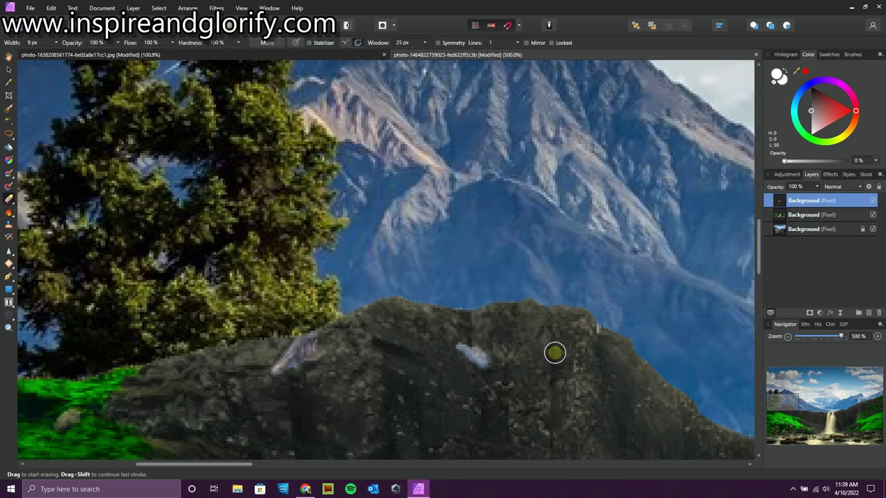
{"action": "scroll", "coordinate": [356, 395], "scroll_direction": "down", "scroll_amount": 2}
{"action": "left_click", "coordinate": [9, 212]}
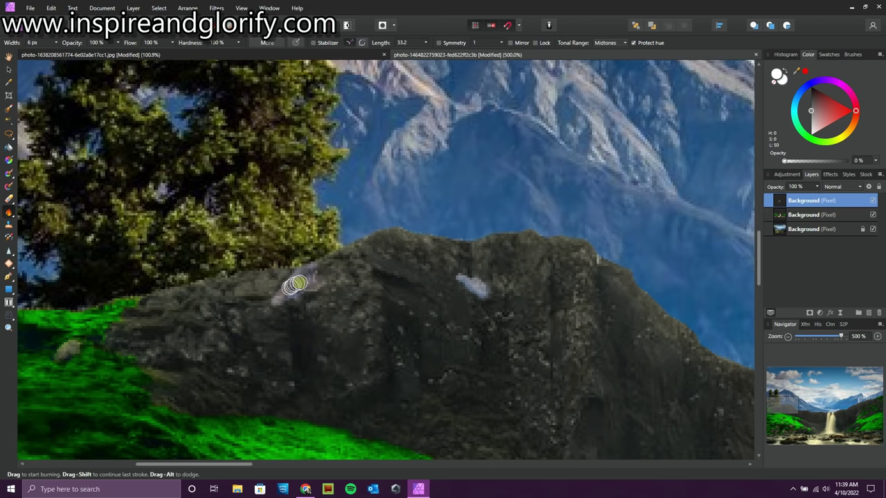
{"action": "left_click", "coordinate": [812, 217]}
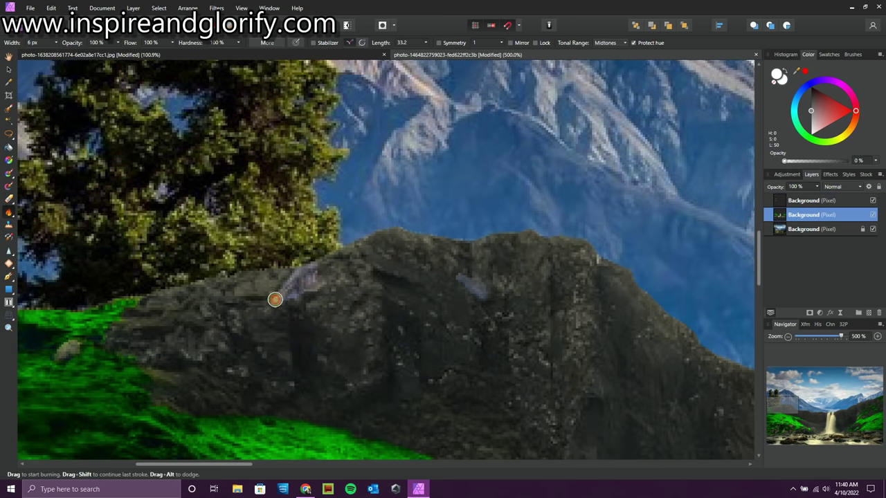
{"action": "key", "text": "alt+bracketright"}
{"action": "key", "text": "e"}
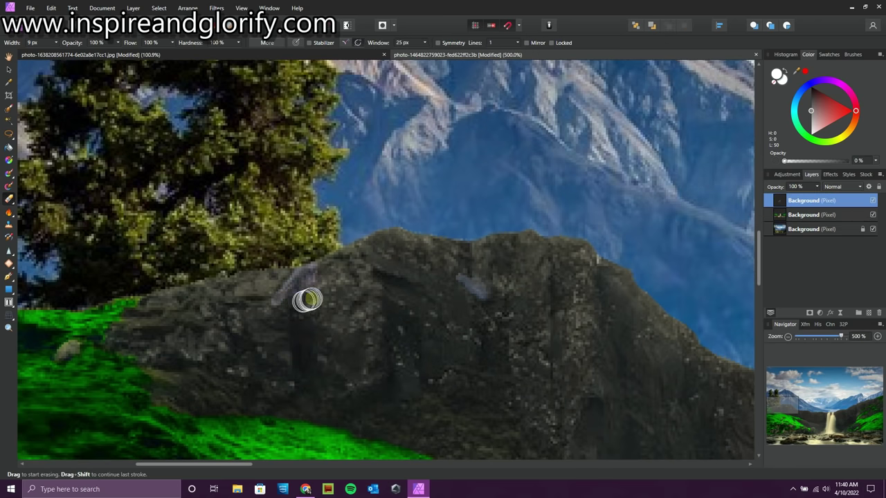
Merge the ridge fragment layer with the cliff layer beneath it
{"action": "left_click", "coordinate": [801, 217], "text": "shift"}
{"action": "key", "text": "ctrl+shift+e"}
{"action": "left_click", "coordinate": [30, 8]}
{"action": "left_click", "coordinate": [42, 165]}
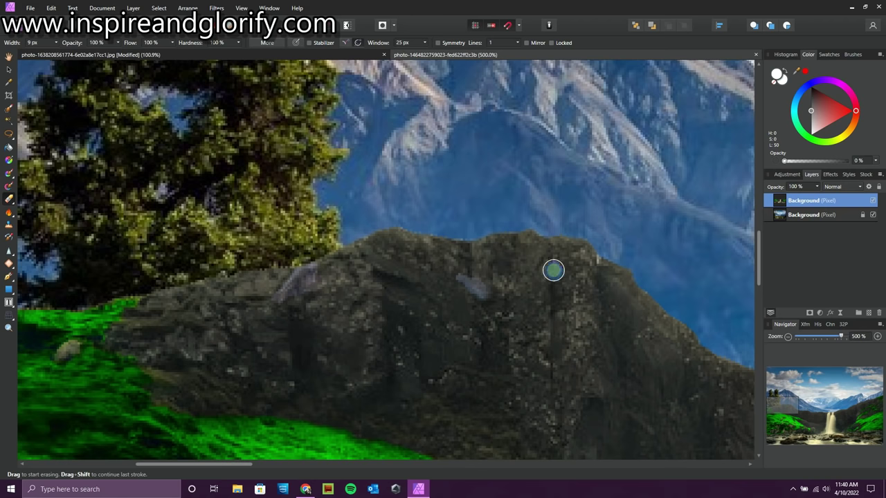
Lighten the upper edge of the left cliff and its rock face with the Dodge Brush at 6 px width
{"action": "left_click", "coordinate": [8, 212]}
{"action": "left_click", "coordinate": [49, 212]}
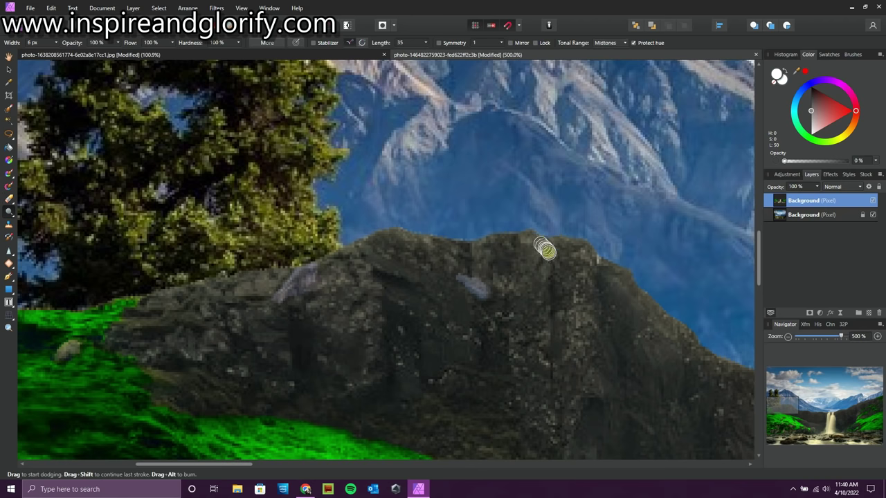
{"action": "left_click_drag", "start_coordinate": [613, 269], "coordinate": [653, 309]}
{"action": "mouse_move", "coordinate": [443, 242]}
{"action": "left_mouse_down"}
{"action": "mouse_move", "coordinate": [408, 236]}
{"action": "mouse_move", "coordinate": [436, 254]}
{"action": "mouse_move", "coordinate": [418, 249]}
{"action": "mouse_move", "coordinate": [360, 265]}
{"action": "mouse_move", "coordinate": [404, 271]}
{"action": "left_mouse_up"}
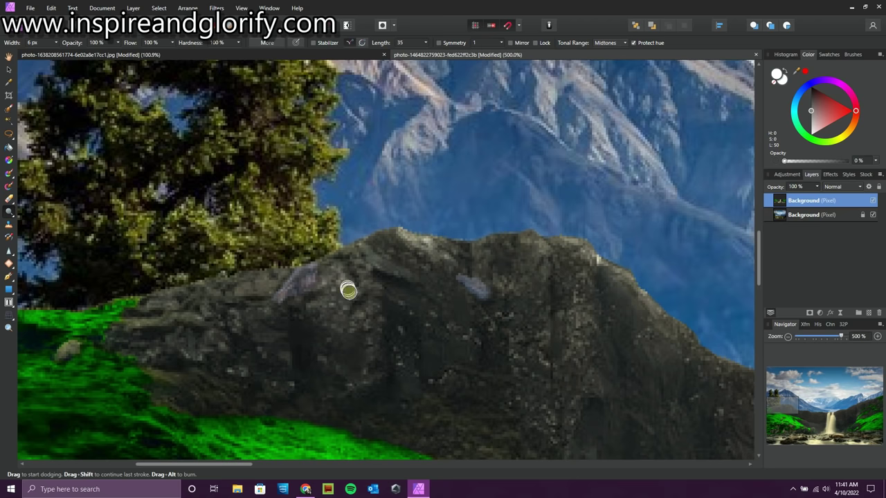
{"action": "scroll", "coordinate": [344, 281], "scroll_direction": "down", "scroll_amount": 3}
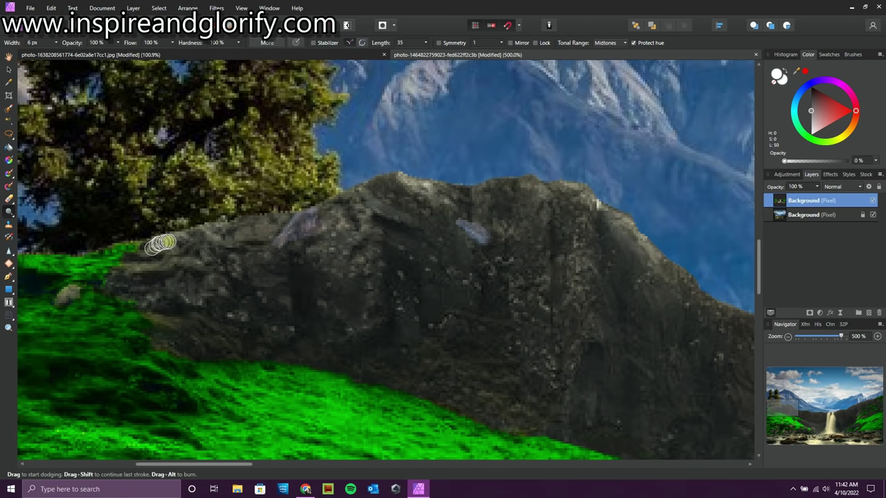
Burn the upper edge of the green slope where it meets the cliff to shade the grass
{"action": "left_click", "coordinate": [9, 212]}
{"action": "left_click", "coordinate": [52, 225]}
{"action": "left_click_drag", "start_coordinate": [423, 401], "coordinate": [241, 290]}
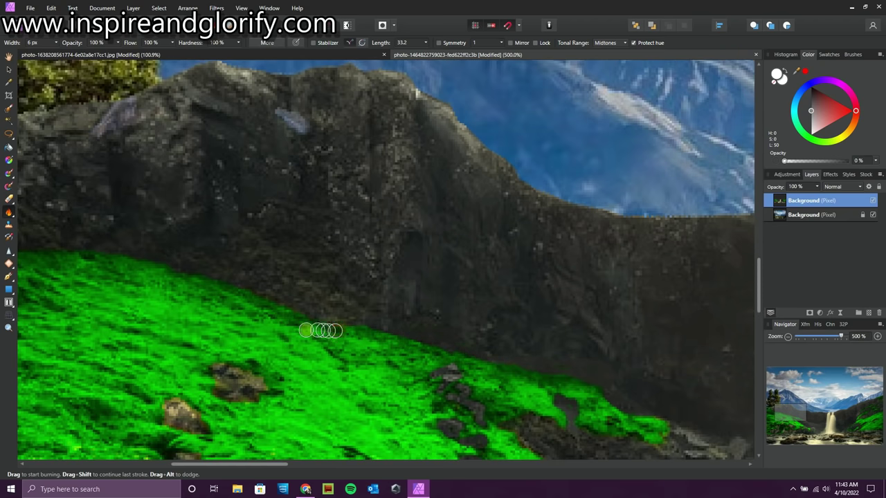
{"action": "scroll", "coordinate": [288, 396], "scroll_direction": "down", "scroll_amount": 2}
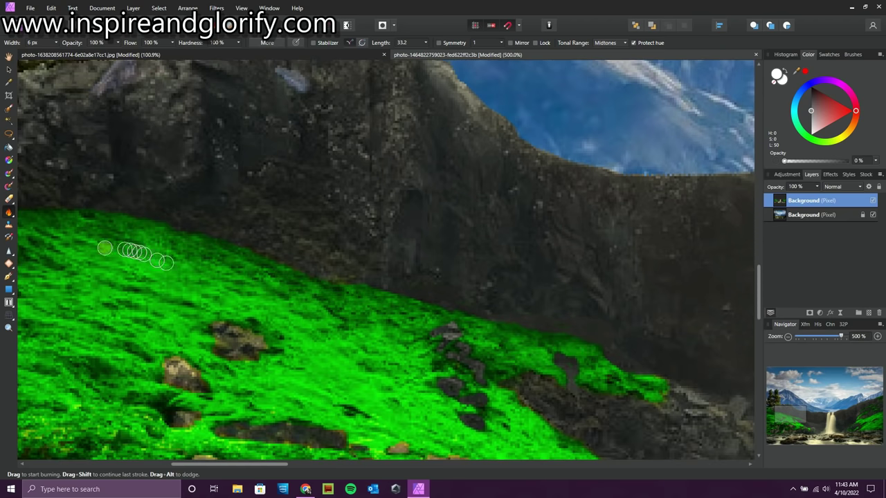
Burn shadows around the rocks and along the lower and outer parts of the green slope
{"action": "scroll", "coordinate": [118, 247], "scroll_direction": "down", "scroll_amount": 3}
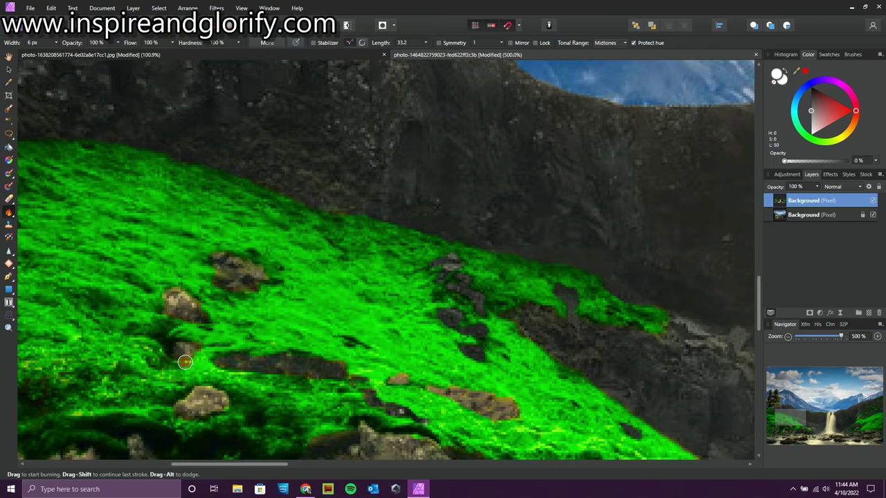
{"action": "left_click_drag", "start_coordinate": [825, 342], "coordinate": [840, 337]}
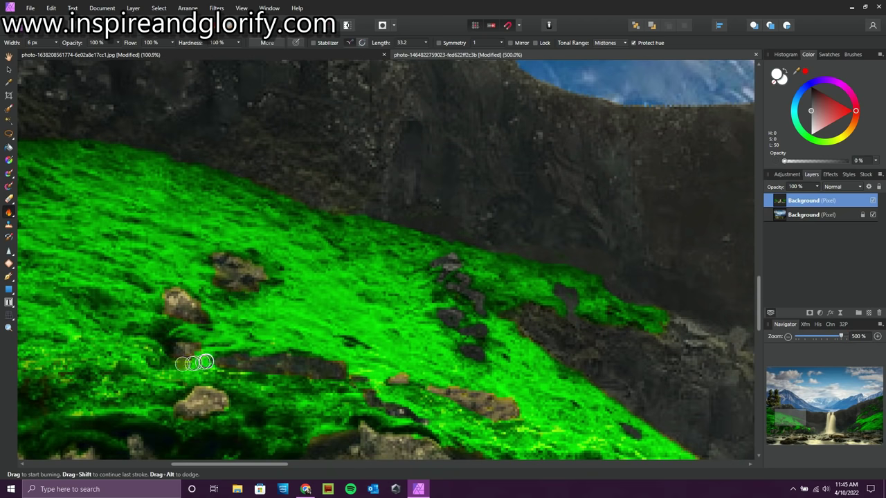
{"action": "scroll", "coordinate": [536, 436], "scroll_direction": "down", "scroll_amount": 3}
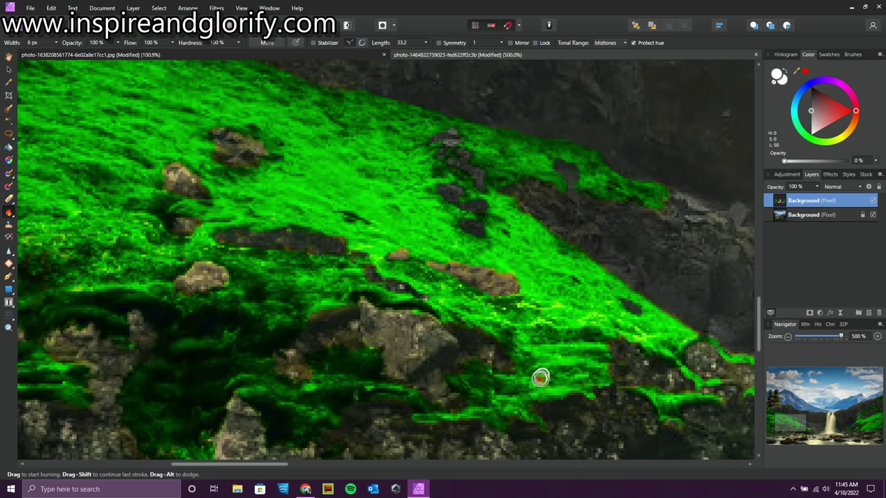
{"action": "scroll", "coordinate": [330, 441], "scroll_direction": "left", "scroll_amount": 5}
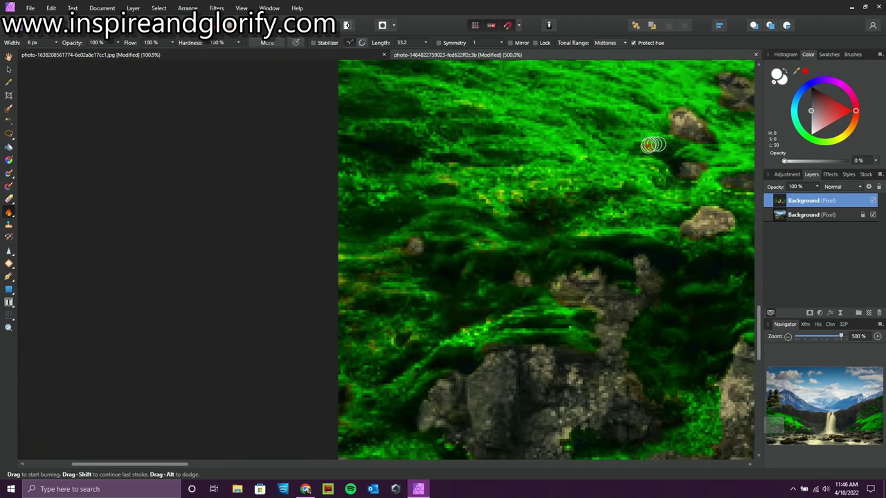
{"action": "left_click_drag", "start_coordinate": [172, 464], "coordinate": [326, 464]}
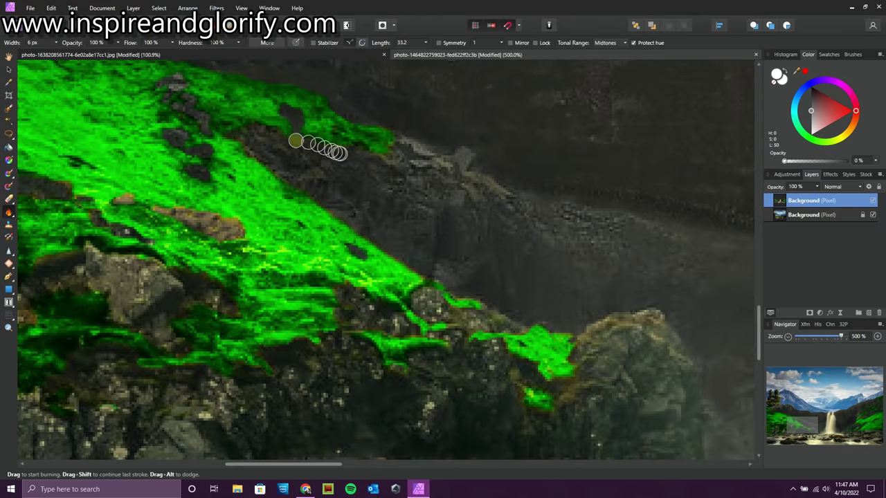
Dodge highlights along the cliff's upper edge toward the waterfall and down a vertical streak of the rock face
{"action": "scroll", "coordinate": [556, 218], "scroll_direction": "up", "scroll_amount": 4}
{"action": "key", "text": "o"}
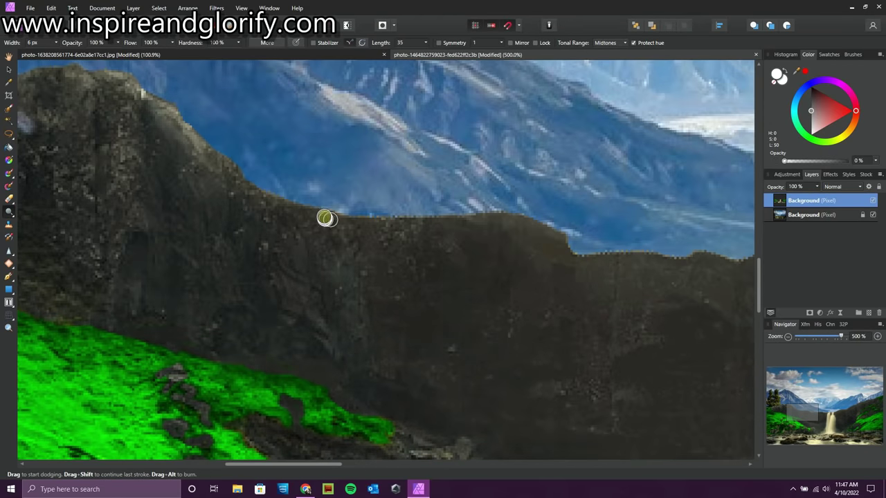
{"action": "mouse_move", "coordinate": [557, 240]}
{"action": "left_mouse_down"}
{"action": "mouse_move", "coordinate": [573, 252]}
{"action": "mouse_move", "coordinate": [544, 265]}
{"action": "left_mouse_up"}
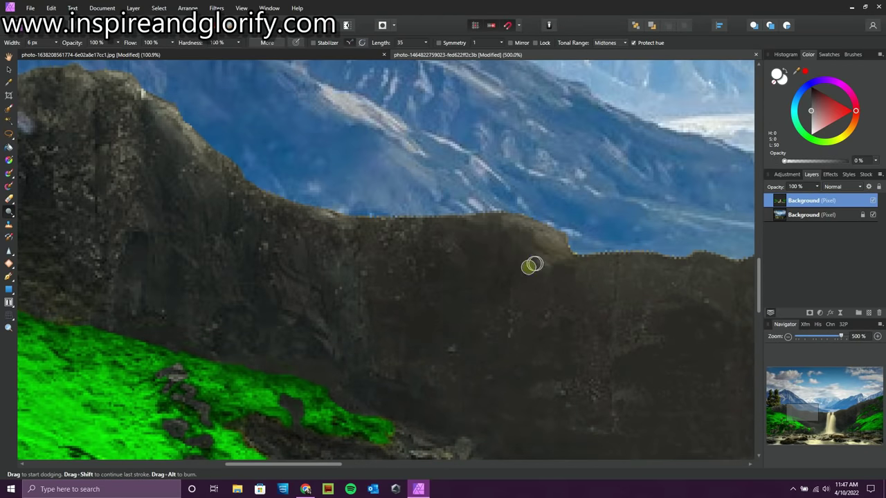
{"action": "left_click_drag", "start_coordinate": [460, 258], "coordinate": [460, 247]}
{"action": "left_click", "coordinate": [64, 19]}
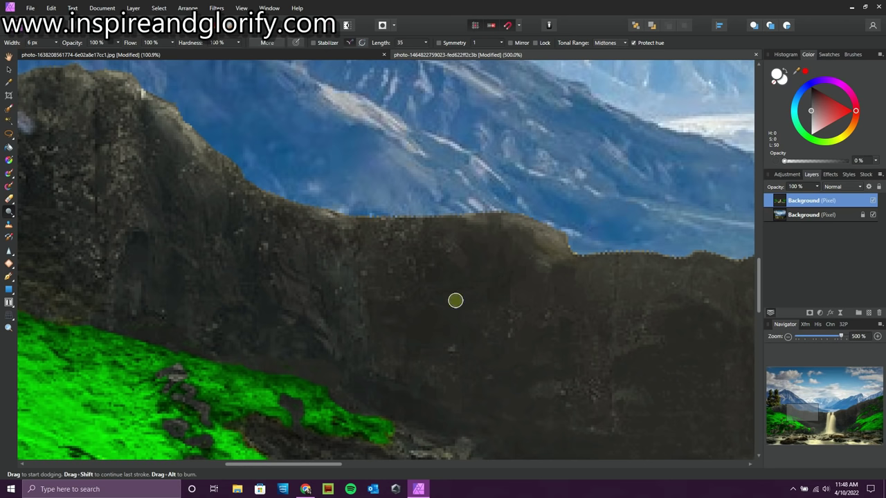
{"action": "mouse_move", "coordinate": [329, 237]}
{"action": "left_mouse_down"}
{"action": "mouse_move", "coordinate": [346, 269]}
{"action": "mouse_move", "coordinate": [332, 218]}
{"action": "mouse_move", "coordinate": [345, 233]}
{"action": "mouse_move", "coordinate": [358, 317]}
{"action": "mouse_move", "coordinate": [353, 273]}
{"action": "mouse_move", "coordinate": [330, 221]}
{"action": "mouse_move", "coordinate": [352, 238]}
{"action": "mouse_move", "coordinate": [356, 324]}
{"action": "left_mouse_up"}
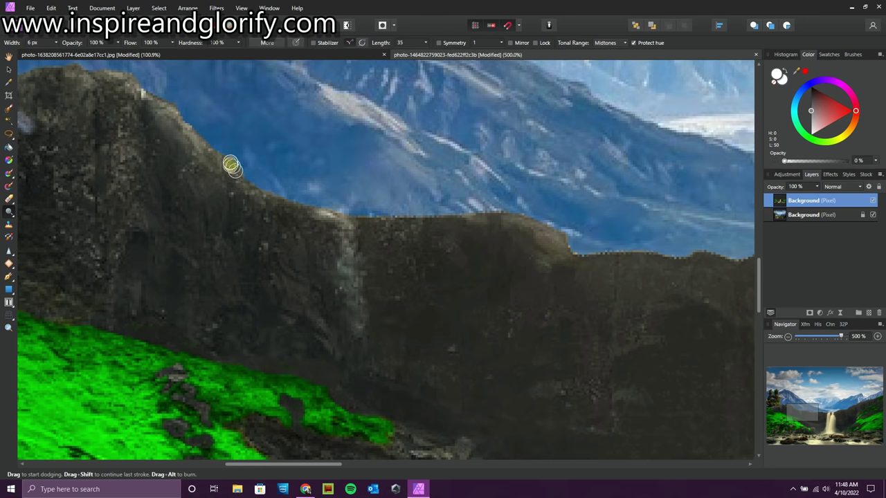
Dodge highlights down the left cliff's rock face and along the cliff's upper edge to the lip of the waterfall
{"action": "mouse_move", "coordinate": [127, 156]}
{"action": "left_mouse_down"}
{"action": "mouse_move", "coordinate": [139, 180]}
{"action": "mouse_move", "coordinate": [123, 237]}
{"action": "mouse_move", "coordinate": [130, 104]}
{"action": "mouse_move", "coordinate": [123, 147]}
{"action": "mouse_move", "coordinate": [138, 186]}
{"action": "mouse_move", "coordinate": [119, 242]}
{"action": "left_mouse_up"}
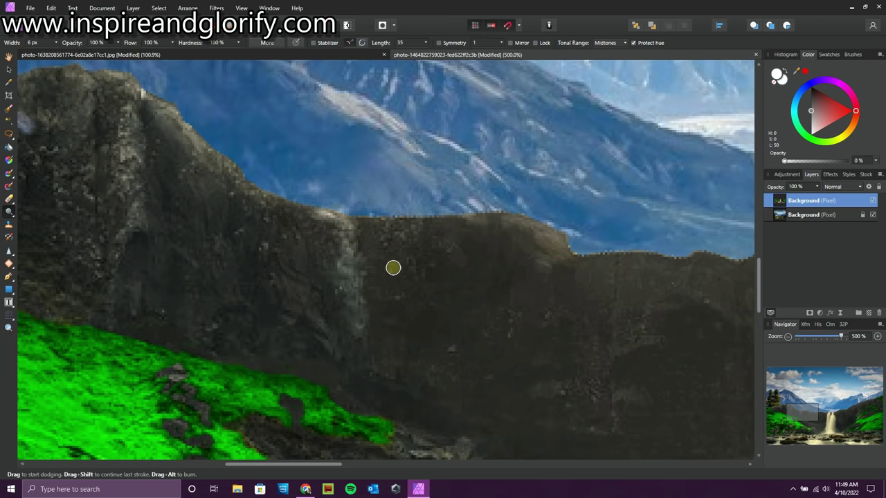
{"action": "left_click_drag", "start_coordinate": [275, 464], "coordinate": [363, 463]}
{"action": "left_click_drag", "start_coordinate": [254, 259], "coordinate": [294, 269]}
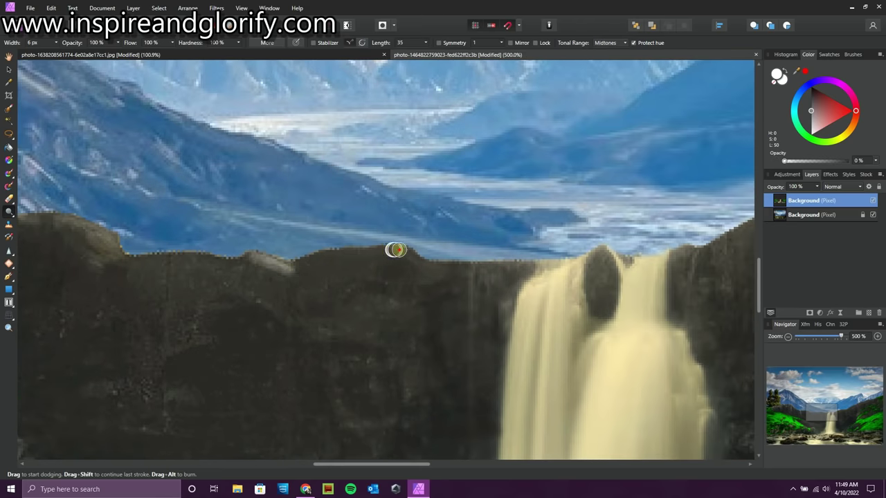
{"action": "mouse_move", "coordinate": [412, 258]}
{"action": "left_mouse_down"}
{"action": "mouse_move", "coordinate": [521, 263]}
{"action": "mouse_move", "coordinate": [400, 249]}
{"action": "mouse_move", "coordinate": [467, 263]}
{"action": "left_mouse_up"}
{"action": "left_click_drag", "start_coordinate": [588, 286], "coordinate": [611, 263]}
Dodge a highlight along the right cliff's upper edge from the waterfall up to the green ridge
{"action": "scroll", "coordinate": [485, 439], "scroll_direction": "right", "scroll_amount": 10}
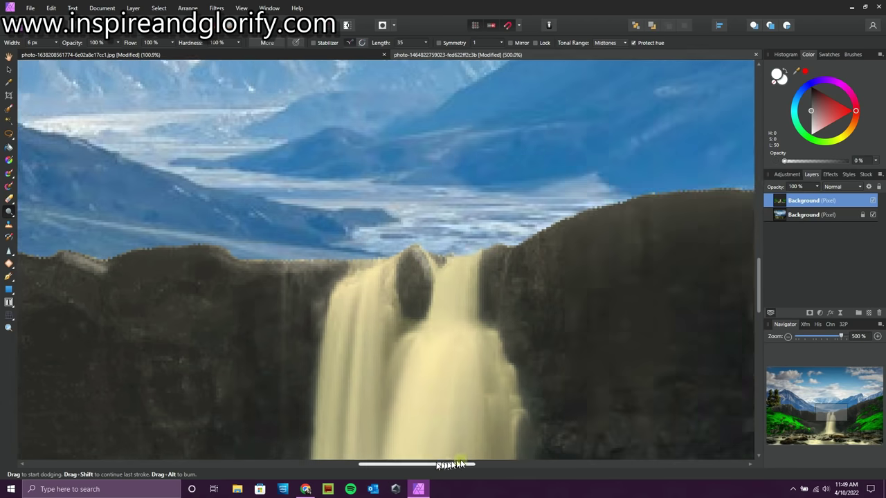
{"action": "mouse_move", "coordinate": [275, 277]}
{"action": "left_mouse_down"}
{"action": "mouse_move", "coordinate": [402, 278]}
{"action": "mouse_move", "coordinate": [464, 187]}
{"action": "mouse_move", "coordinate": [425, 194]}
{"action": "mouse_move", "coordinate": [484, 197]}
{"action": "mouse_move", "coordinate": [521, 174]}
{"action": "mouse_move", "coordinate": [509, 152]}
{"action": "mouse_move", "coordinate": [563, 137]}
{"action": "mouse_move", "coordinate": [536, 147]}
{"action": "mouse_move", "coordinate": [546, 148]}
{"action": "mouse_move", "coordinate": [602, 121]}
{"action": "mouse_move", "coordinate": [620, 101]}
{"action": "mouse_move", "coordinate": [668, 92]}
{"action": "mouse_move", "coordinate": [594, 119]}
{"action": "mouse_move", "coordinate": [674, 85]}
{"action": "mouse_move", "coordinate": [561, 133]}
{"action": "mouse_move", "coordinate": [687, 84]}
{"action": "left_mouse_up"}
{"action": "scroll", "coordinate": [664, 194], "scroll_direction": "up", "scroll_amount": 2}
{"action": "left_click_drag", "start_coordinate": [472, 463], "coordinate": [567, 463]}
{"action": "scroll", "coordinate": [381, 290], "scroll_direction": "up", "scroll_amount": 1}
{"action": "mouse_move", "coordinate": [230, 252]}
{"action": "left_mouse_down"}
{"action": "mouse_move", "coordinate": [359, 207]}
{"action": "mouse_move", "coordinate": [212, 251]}
{"action": "mouse_move", "coordinate": [430, 186]}
{"action": "mouse_move", "coordinate": [624, 141]}
{"action": "mouse_move", "coordinate": [584, 142]}
{"action": "mouse_move", "coordinate": [662, 132]}
{"action": "left_mouse_up"}
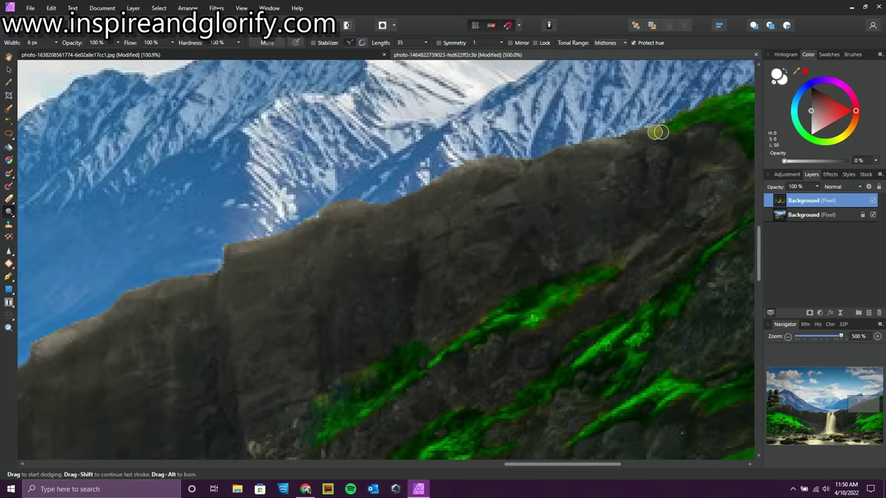
Clone dark rock over the blurred lower end and upper fringe of the topmost grass strip on the right cliff, using a 4 px brush
{"action": "scroll", "coordinate": [588, 152], "scroll_direction": "down", "scroll_amount": 3}
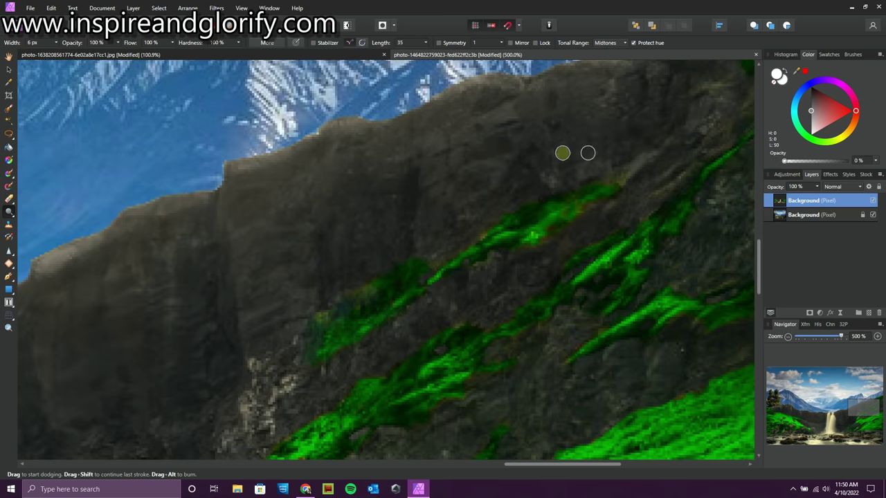
{"action": "left_click", "coordinate": [8, 224]}
{"action": "left_click", "coordinate": [331, 274], "text": "alt"}
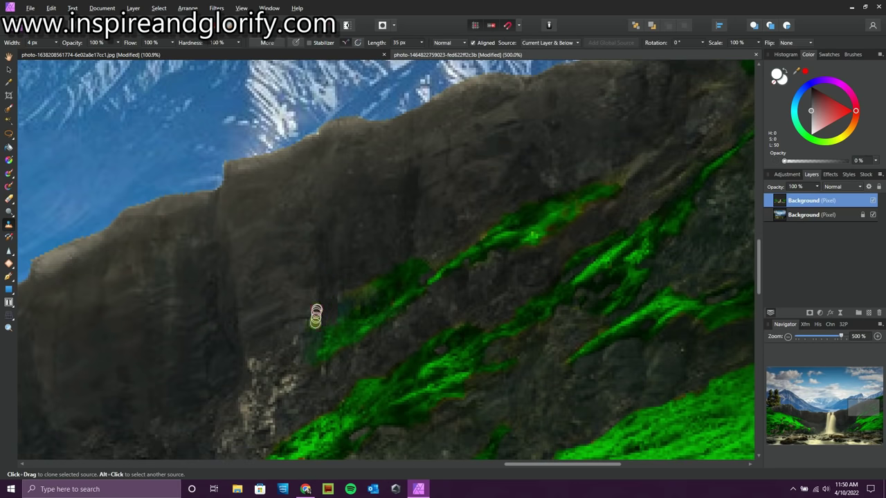
{"action": "left_click_drag", "start_coordinate": [316, 361], "coordinate": [326, 332]}
{"action": "left_click_drag", "start_coordinate": [345, 291], "coordinate": [345, 282]}
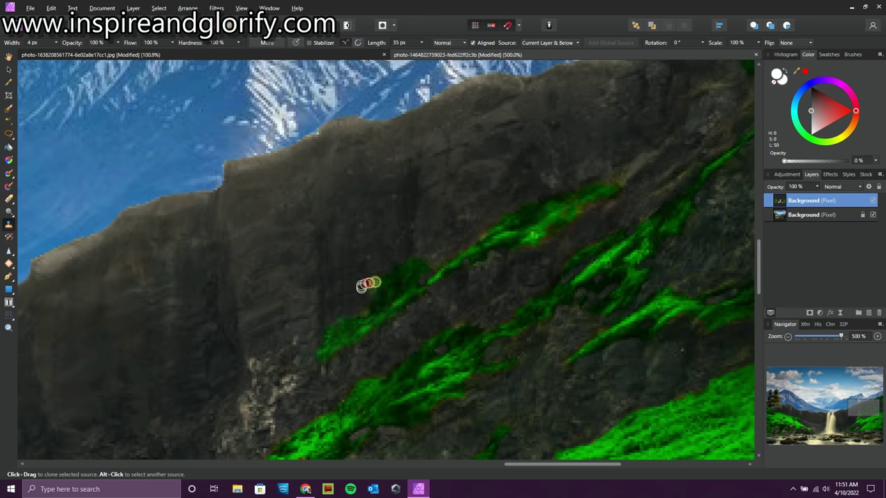
{"action": "mouse_move", "coordinate": [383, 283]}
{"action": "left_mouse_down"}
{"action": "mouse_move", "coordinate": [370, 303]}
{"action": "mouse_move", "coordinate": [409, 280]}
{"action": "left_mouse_up"}
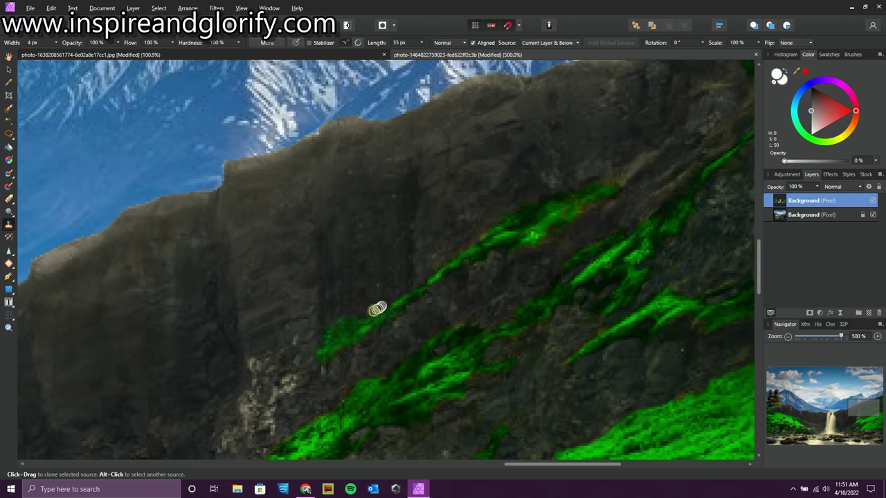
Thin the upper part of the topmost grass strip by cloning rock over its edge and the rock just beneath it
{"action": "left_click_drag", "start_coordinate": [528, 204], "coordinate": [554, 198]}
{"action": "mouse_move", "coordinate": [505, 227]}
{"action": "left_mouse_down"}
{"action": "mouse_move", "coordinate": [543, 214]}
{"action": "mouse_move", "coordinate": [581, 192]}
{"action": "left_mouse_up"}
{"action": "left_click", "coordinate": [475, 288], "text": "alt"}
{"action": "mouse_move", "coordinate": [475, 271]}
{"action": "left_mouse_down"}
{"action": "mouse_move", "coordinate": [500, 250]}
{"action": "mouse_move", "coordinate": [471, 282]}
{"action": "left_mouse_up"}
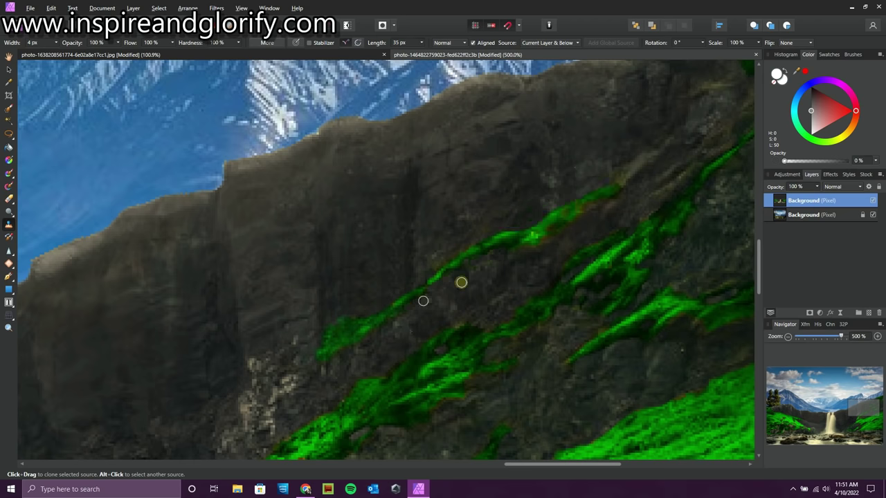
Examine the right cliff's grass slope, rocks and ridge for spots that still need retouching
{"action": "scroll", "coordinate": [666, 195], "scroll_direction": "down", "scroll_amount": 3}
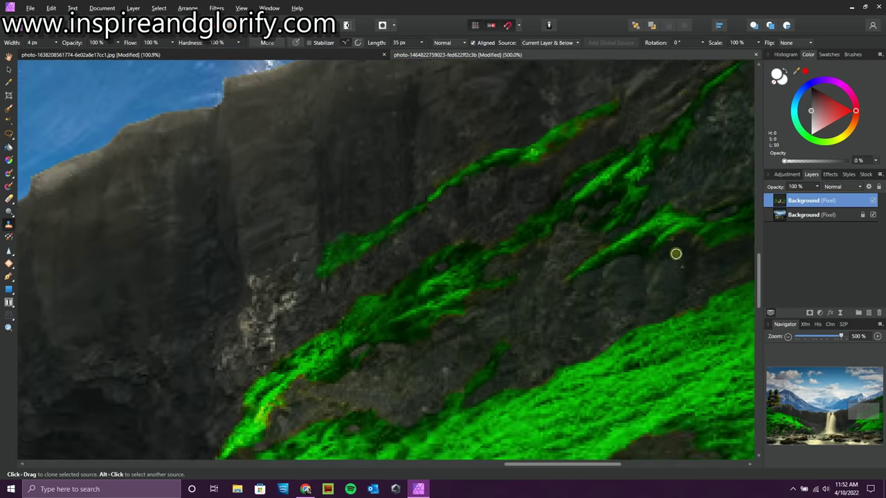
{"action": "left_click_drag", "start_coordinate": [524, 464], "coordinate": [492, 464]}
{"action": "scroll", "coordinate": [507, 370], "scroll_direction": "down", "scroll_amount": 3}
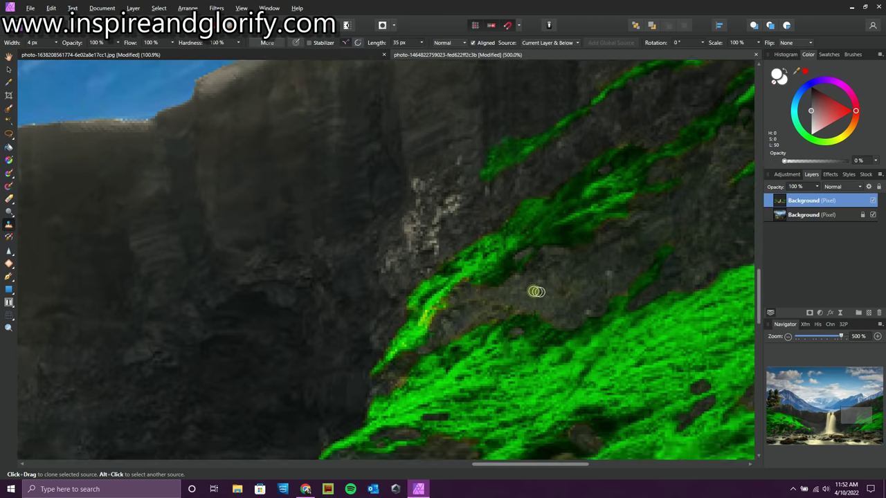
{"action": "scroll", "coordinate": [654, 217], "scroll_direction": "down", "scroll_amount": 9}
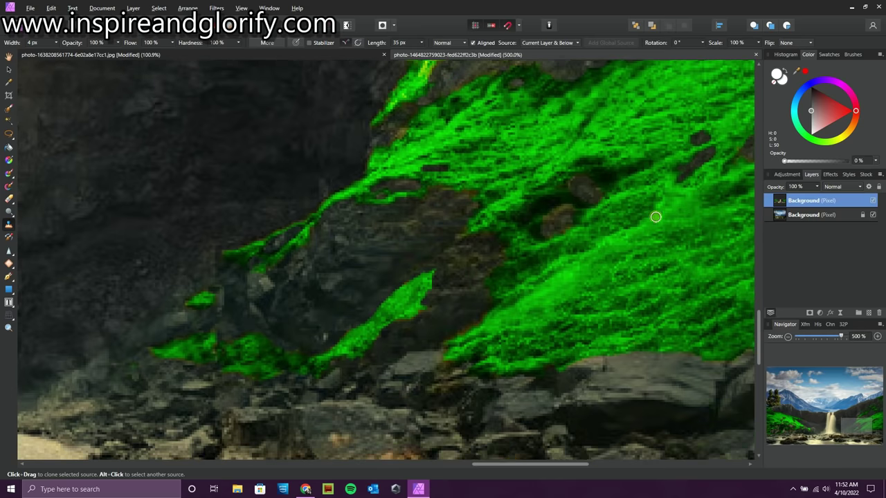
{"action": "left_click_drag", "start_coordinate": [479, 464], "coordinate": [554, 464]}
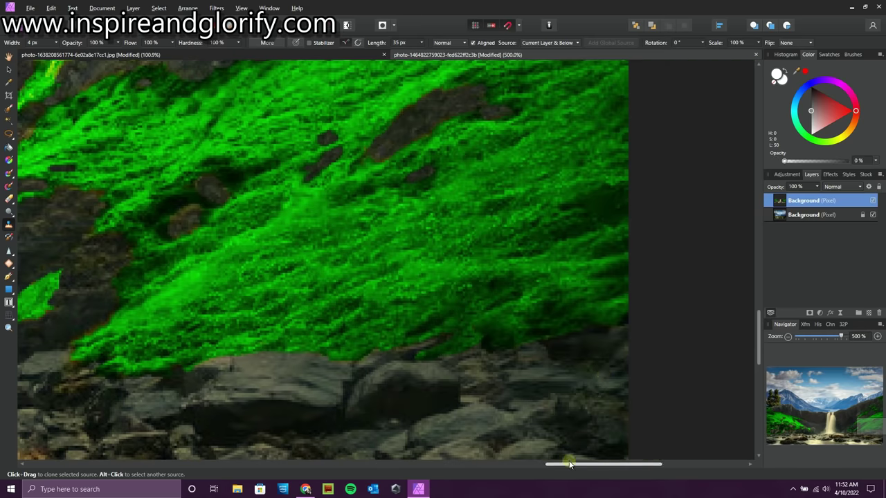
{"action": "scroll", "coordinate": [602, 374], "scroll_direction": "up", "scroll_amount": 6}
{"action": "scroll", "coordinate": [602, 374], "scroll_direction": "up", "scroll_amount": 3}
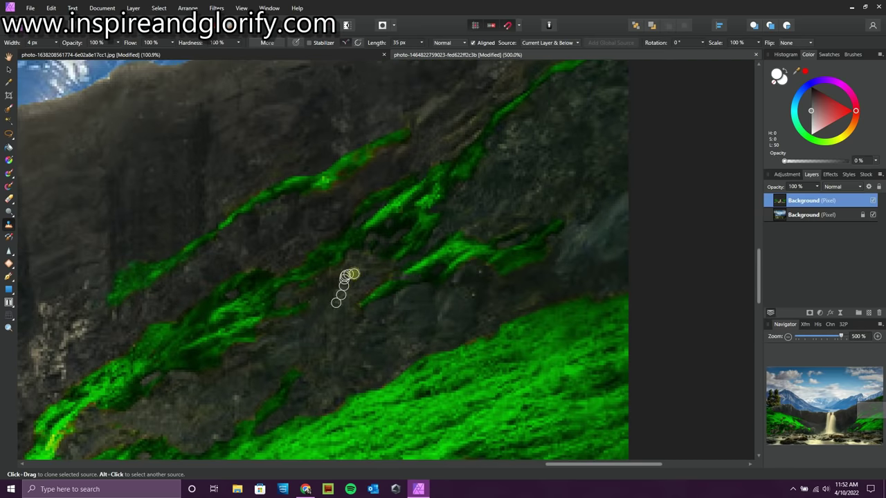
{"action": "scroll", "coordinate": [399, 224], "scroll_direction": "up", "scroll_amount": 3}
{"action": "scroll", "coordinate": [467, 214], "scroll_direction": "up", "scroll_amount": 3}
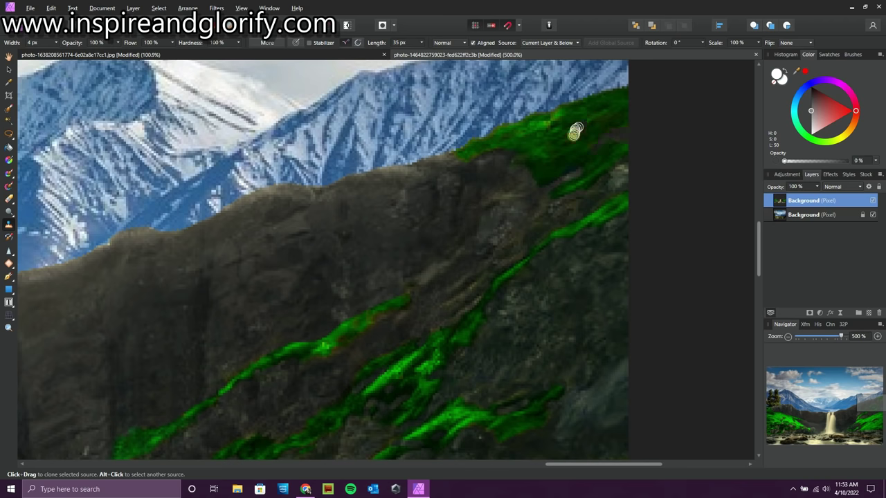
Erase the stray fringe along the top of the right-hand green ridge with the Erase Brush at 9 px width
{"action": "left_click", "coordinate": [9, 198]}
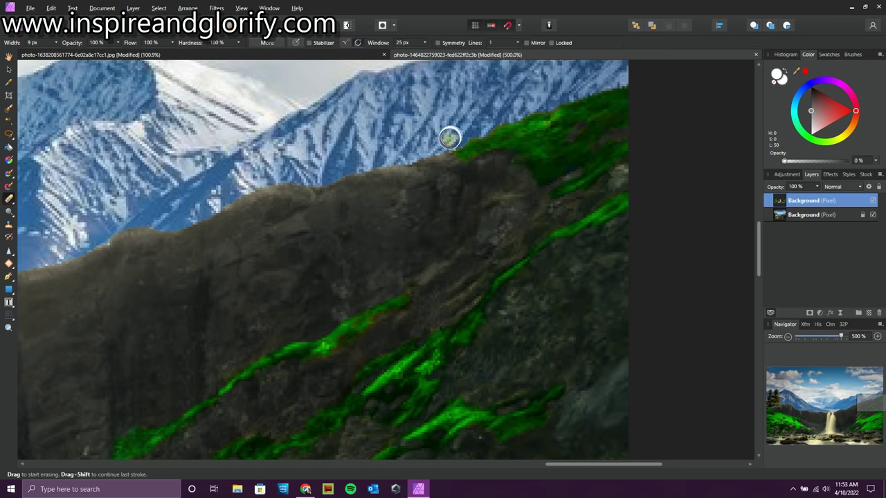
{"action": "left_click_drag", "start_coordinate": [557, 100], "coordinate": [653, 84]}
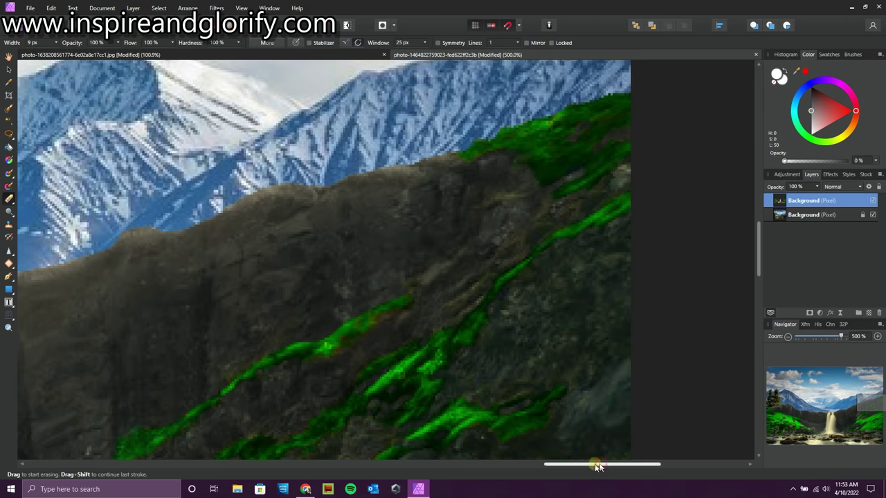
{"action": "left_click_drag", "start_coordinate": [599, 464], "coordinate": [490, 459]}
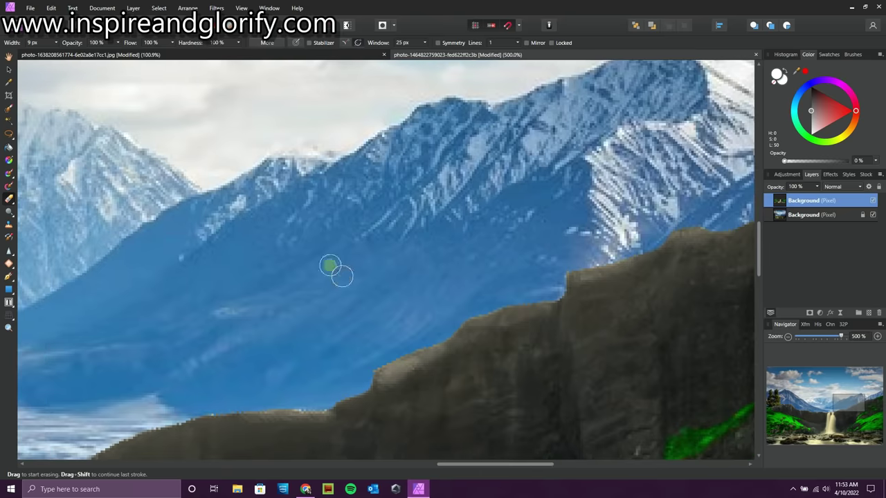
Clone rock along the stepped upper edge of the right cliff at 4 px width and check the whole composite
{"action": "left_click", "coordinate": [9, 225]}
{"action": "left_click_drag", "start_coordinate": [478, 321], "coordinate": [533, 315]}
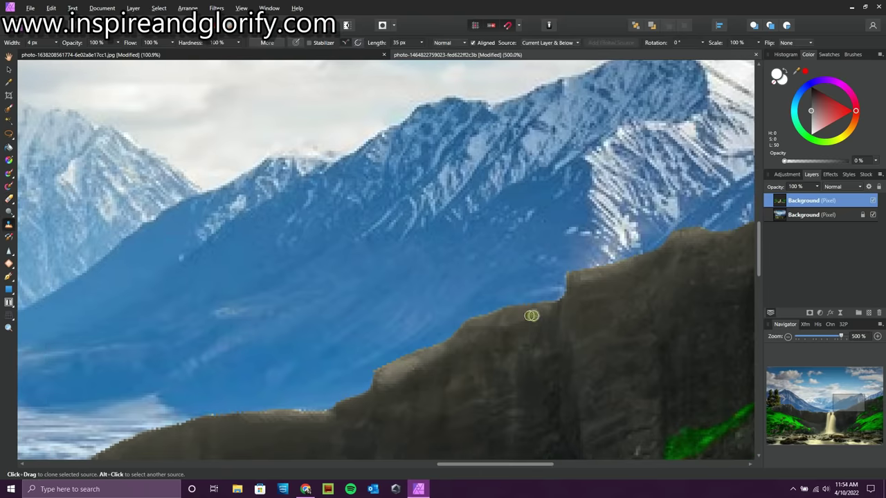
{"action": "left_click", "coordinate": [787, 337]}
{"action": "left_click", "coordinate": [787, 337]}
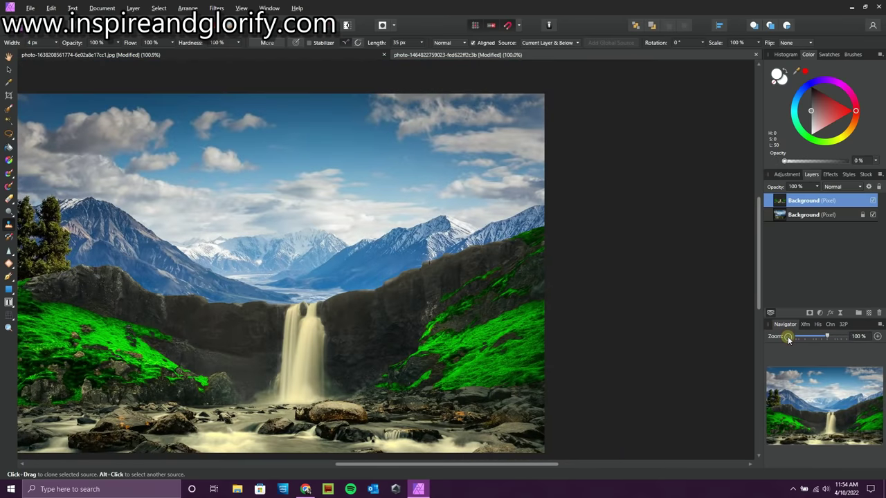
Clean up the right cliff's stepped upper edge with the Erase Brush at 9 px width
{"action": "left_click", "coordinate": [841, 338]}
{"action": "left_click", "coordinate": [9, 199]}
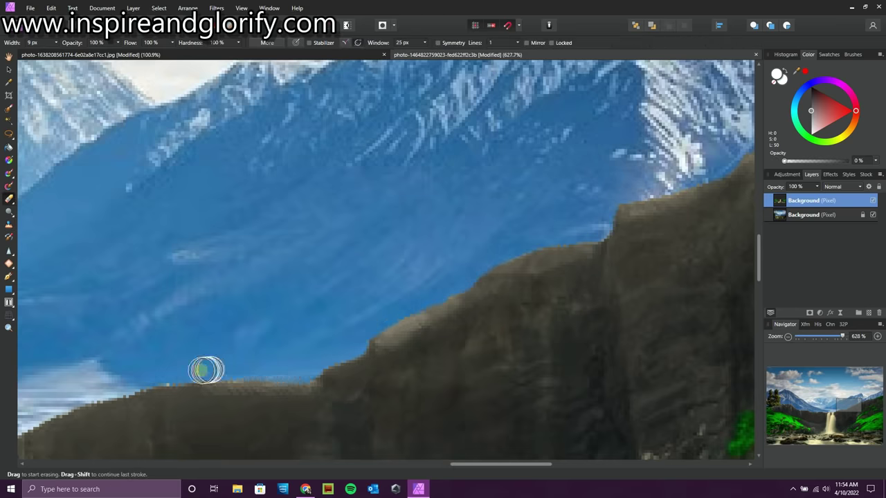
{"action": "scroll", "coordinate": [309, 259], "scroll_direction": "down", "scroll_amount": 2}
{"action": "left_click_drag", "start_coordinate": [471, 463], "coordinate": [331, 451]}
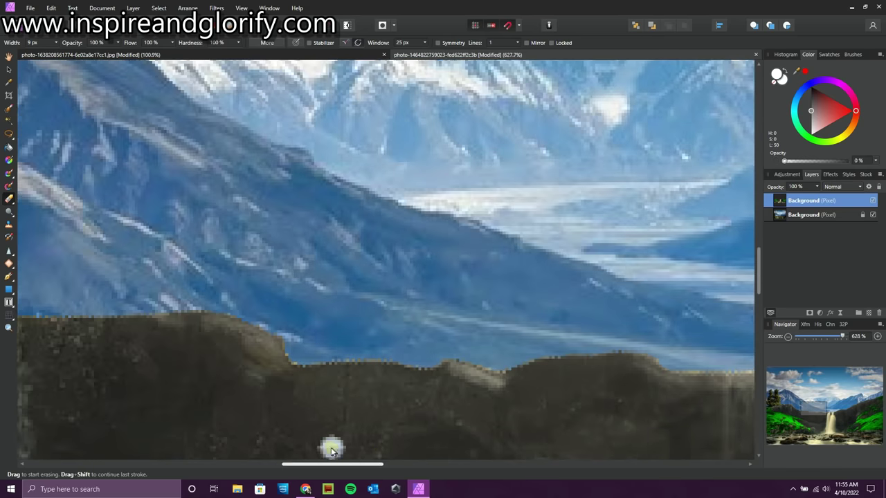
Erase the light fringe along the left cliff's upper edge, from the waterfall to the peak beside the trees
{"action": "key", "text": "b"}
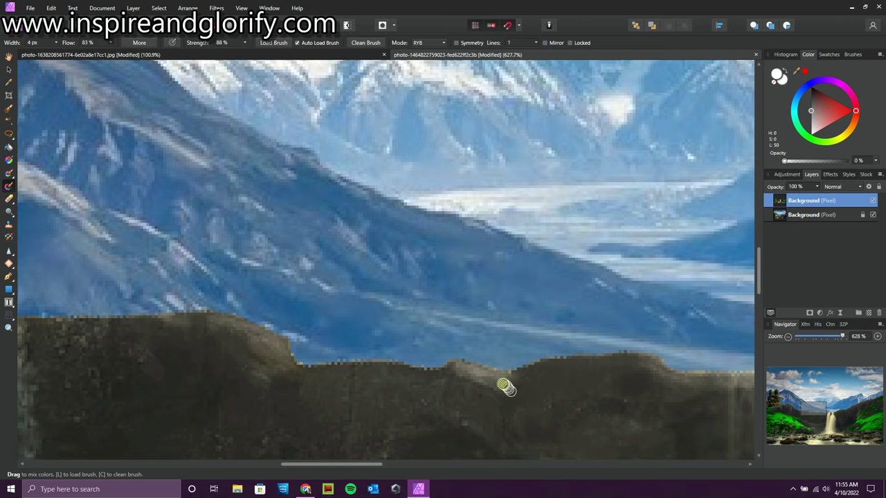
{"action": "left_click", "coordinate": [8, 199]}
{"action": "left_click_drag", "start_coordinate": [322, 464], "coordinate": [386, 464]}
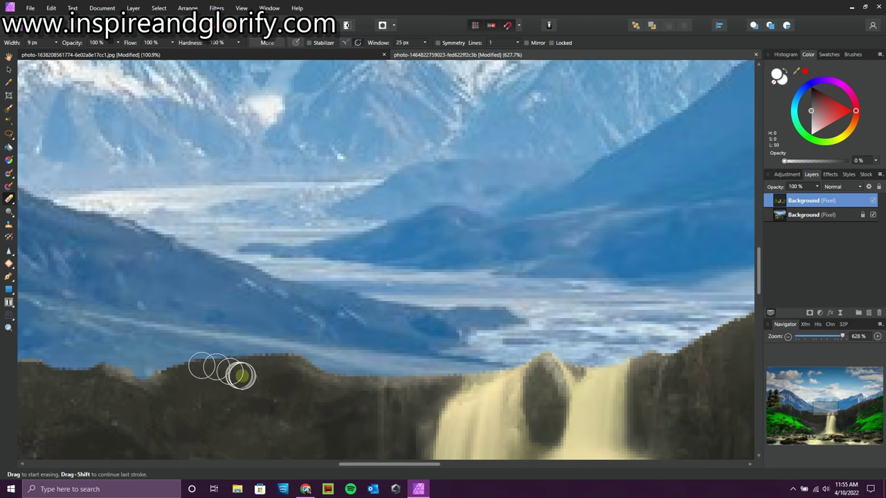
{"action": "left_click_drag", "start_coordinate": [353, 459], "coordinate": [288, 459]}
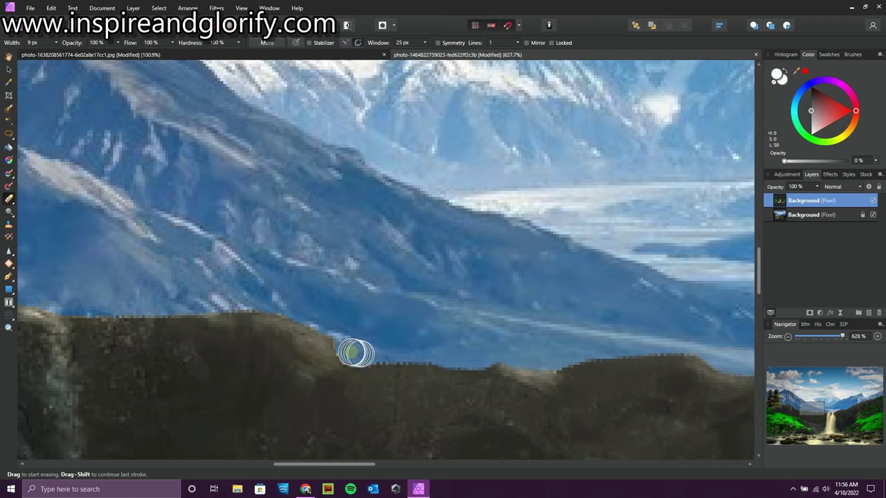
{"action": "left_click_drag", "start_coordinate": [349, 461], "coordinate": [285, 461]}
{"action": "mouse_move", "coordinate": [592, 302]}
{"action": "left_mouse_down"}
{"action": "mouse_move", "coordinate": [442, 306]}
{"action": "mouse_move", "coordinate": [360, 292]}
{"action": "mouse_move", "coordinate": [306, 267]}
{"action": "mouse_move", "coordinate": [225, 180]}
{"action": "mouse_move", "coordinate": [159, 133]}
{"action": "left_mouse_up"}
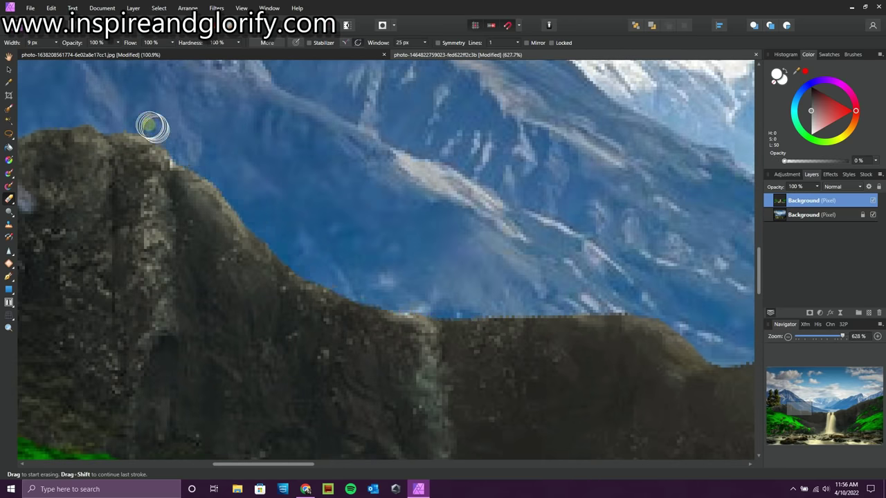
{"action": "left_click_drag", "start_coordinate": [297, 463], "coordinate": [239, 461]}
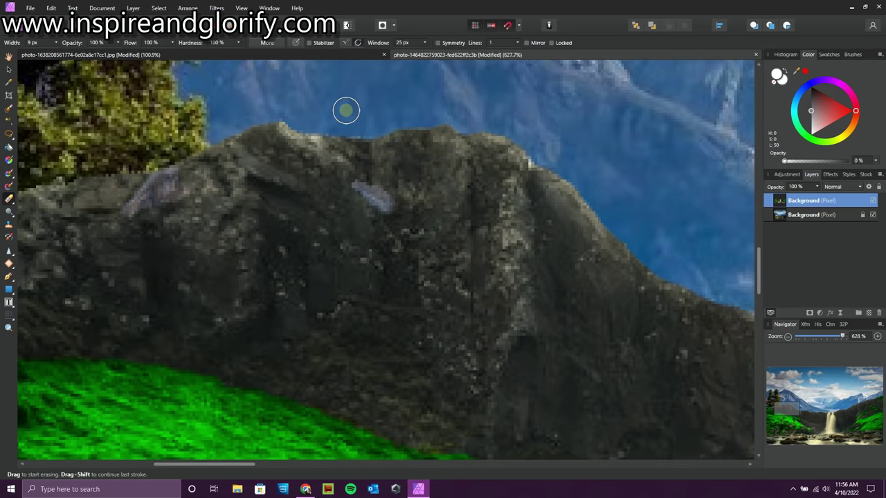
Soften the edge of the left cliff's peak with the Smudge Brush at 96% strength and 15% flow
{"action": "left_click", "coordinate": [9, 264]}
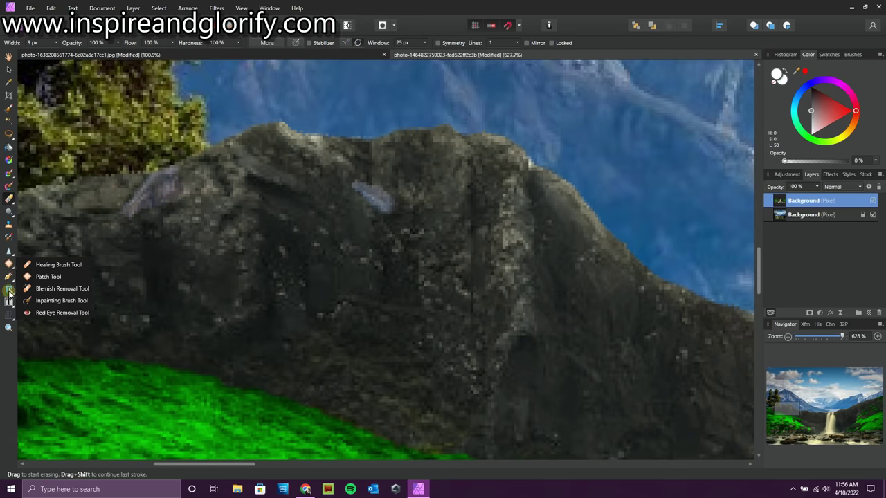
{"action": "left_click", "coordinate": [9, 251]}
{"action": "left_click", "coordinate": [59, 288]}
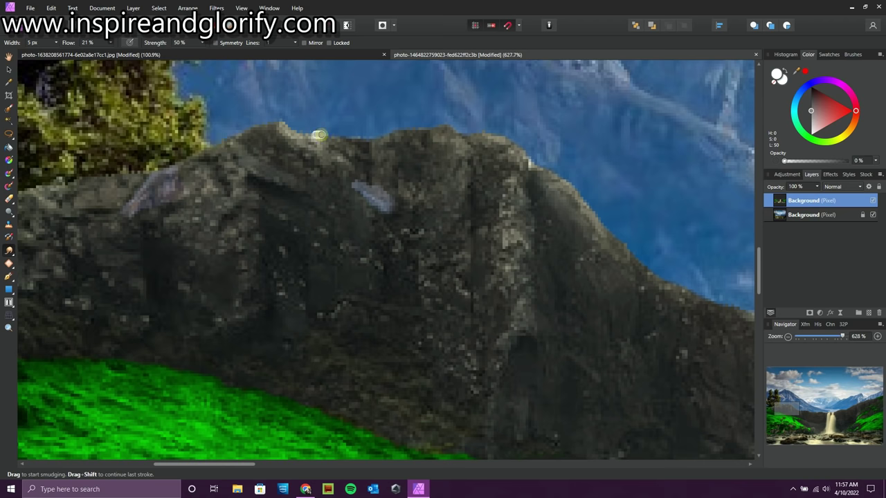
{"action": "left_click", "coordinate": [202, 43]}
{"action": "left_click_drag", "start_coordinate": [204, 54], "coordinate": [233, 54]}
{"action": "left_click", "coordinate": [111, 43]}
{"action": "key", "text": "ctrl+z"}
{"action": "left_click", "coordinate": [111, 42]}
{"action": "left_click_drag", "start_coordinate": [113, 54], "coordinate": [67, 54]}
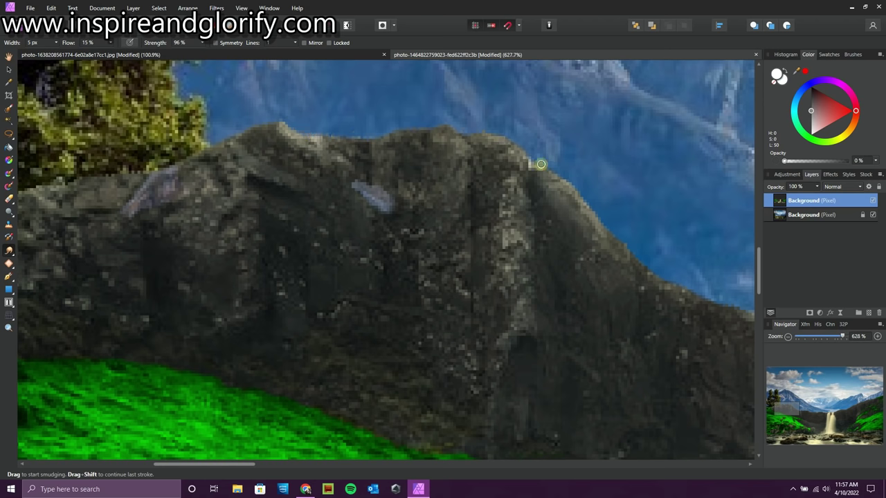
{"action": "mouse_move", "coordinate": [364, 132]}
{"action": "left_mouse_down"}
{"action": "mouse_move", "coordinate": [318, 135]}
{"action": "mouse_move", "coordinate": [392, 133]}
{"action": "left_mouse_up"}
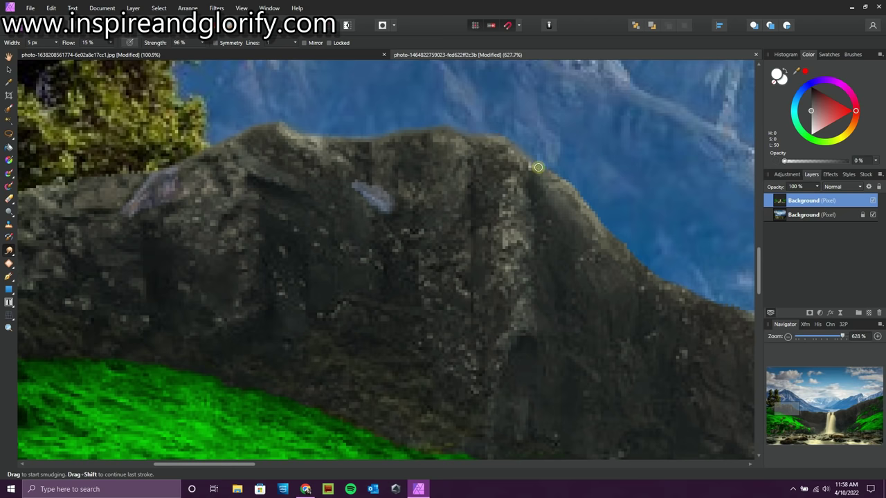
Set the smudge flow to 41% and smooth the left cliff's edge down the slope and along the flat rim
{"action": "left_click", "coordinate": [110, 42]}
{"action": "left_click", "coordinate": [129, 53]}
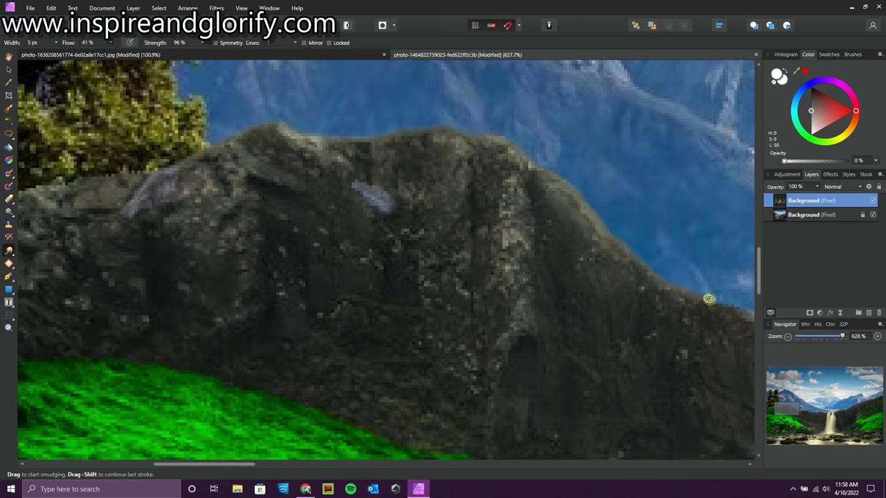
{"action": "left_click_drag", "start_coordinate": [249, 464], "coordinate": [329, 464]}
{"action": "left_click_drag", "start_coordinate": [295, 314], "coordinate": [532, 320]}
{"action": "left_click_drag", "start_coordinate": [587, 363], "coordinate": [673, 364]}
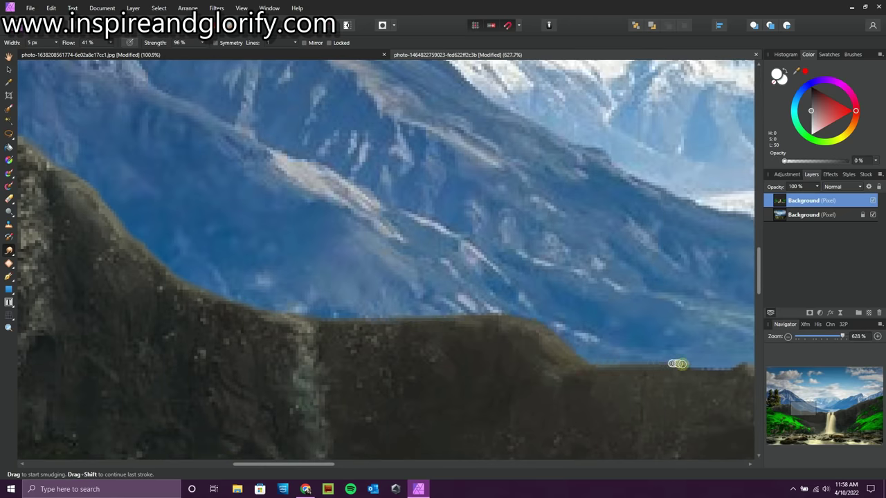
Undo the last smudge stroke, set the smudge flow to 29%, and smooth the left cliff's rim up to the waterfall
{"action": "left_click_drag", "start_coordinate": [314, 464], "coordinate": [388, 463]}
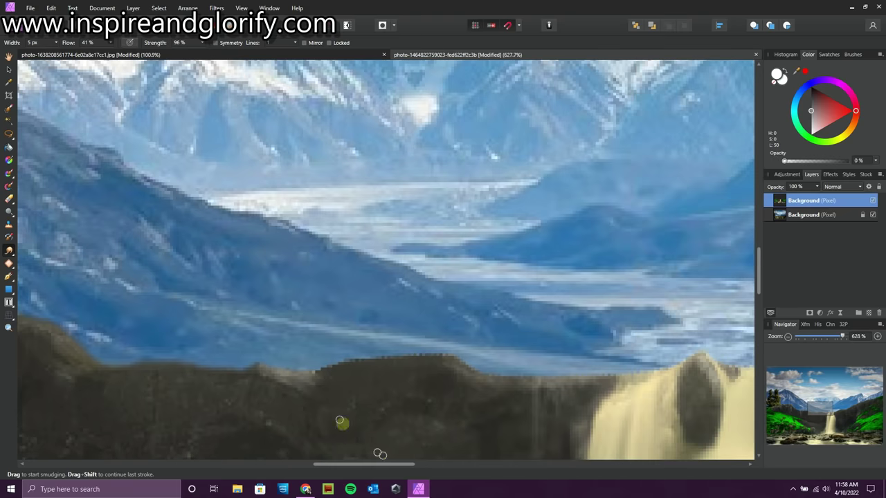
{"action": "key", "text": "ctrl+z"}
{"action": "left_click", "coordinate": [111, 42]}
{"action": "left_click_drag", "start_coordinate": [111, 55], "coordinate": [102, 56]}
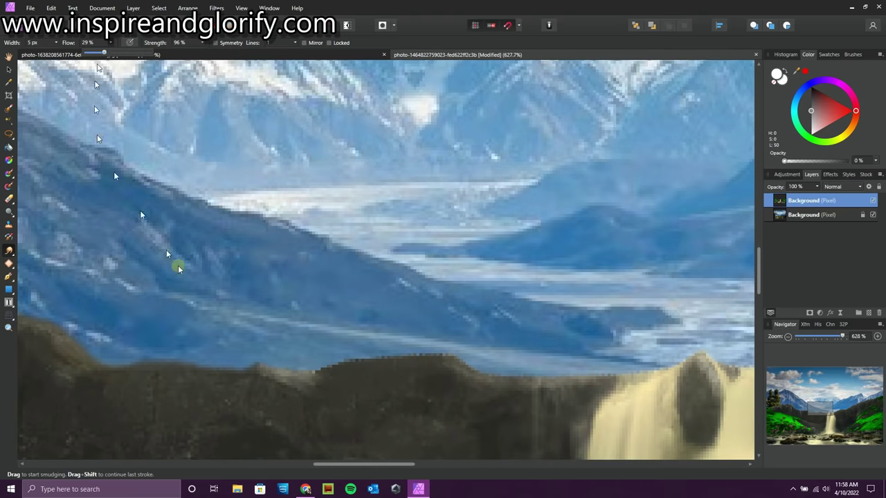
{"action": "mouse_move", "coordinate": [339, 363]}
{"action": "left_mouse_down"}
{"action": "mouse_move", "coordinate": [446, 356]}
{"action": "mouse_move", "coordinate": [486, 374]}
{"action": "mouse_move", "coordinate": [579, 377]}
{"action": "left_mouse_up"}
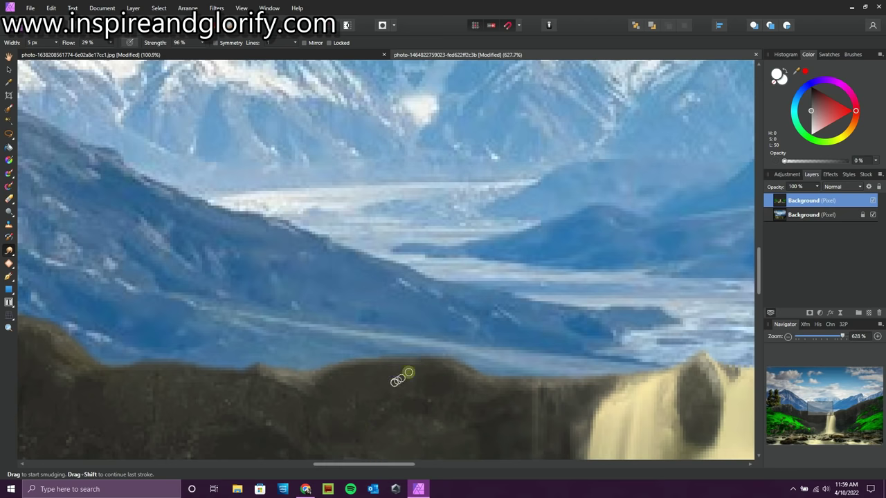
Smudge the right cliff's rim from the waterfall to the first slope and erase the light fringe left along it
{"action": "left_click_drag", "start_coordinate": [395, 465], "coordinate": [486, 472]}
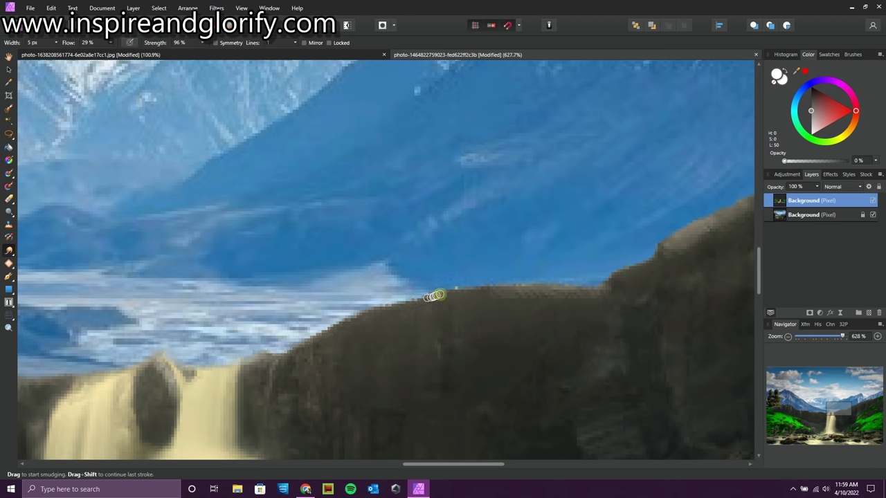
{"action": "mouse_move", "coordinate": [440, 291]}
{"action": "left_mouse_down"}
{"action": "mouse_move", "coordinate": [373, 305]}
{"action": "mouse_move", "coordinate": [277, 349]}
{"action": "left_mouse_up"}
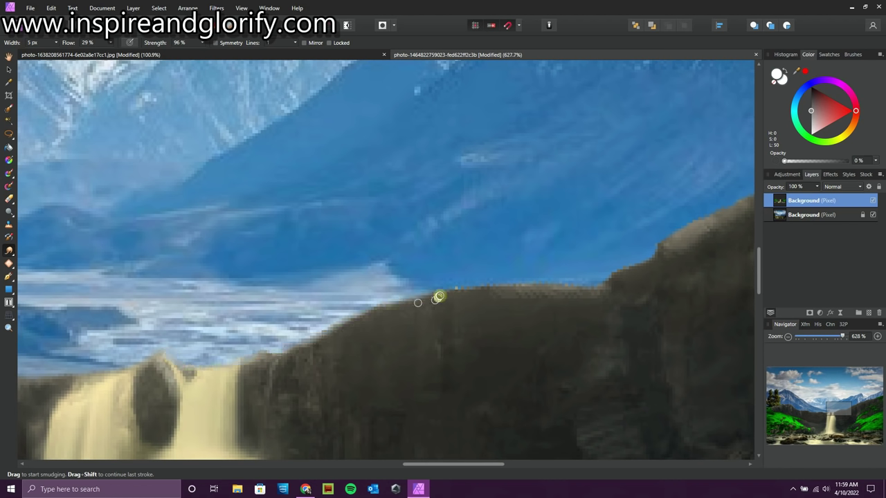
{"action": "mouse_move", "coordinate": [508, 284]}
{"action": "left_mouse_down"}
{"action": "mouse_move", "coordinate": [592, 286]}
{"action": "mouse_move", "coordinate": [466, 298]}
{"action": "mouse_move", "coordinate": [543, 293]}
{"action": "left_mouse_up"}
{"action": "left_click_drag", "start_coordinate": [676, 247], "coordinate": [635, 264]}
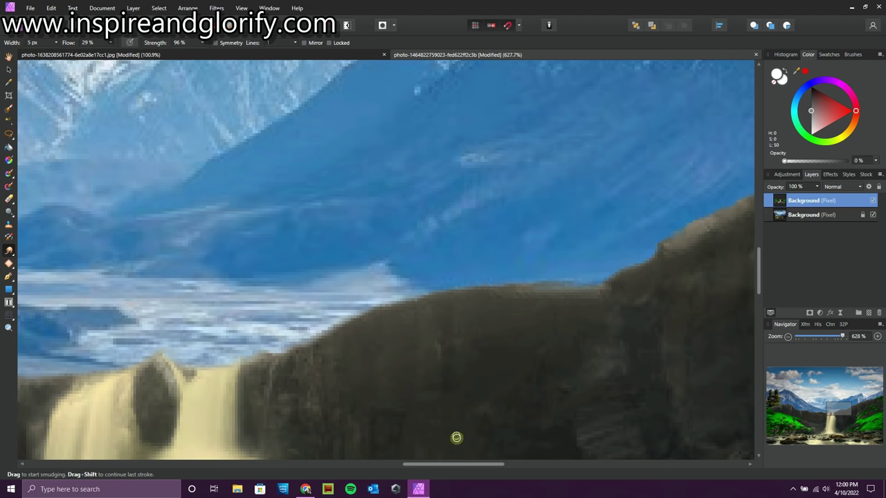
{"action": "key", "text": "e"}
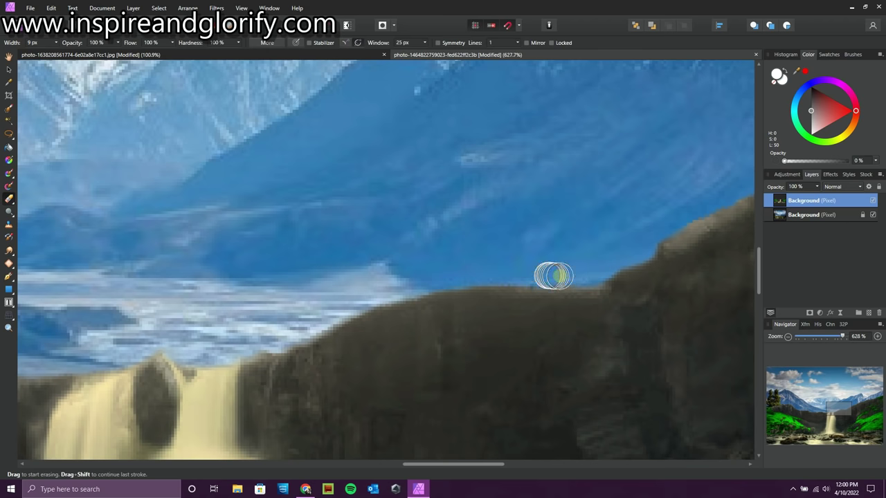
Smooth the right cliff's stepped edge up to the green slope with the Smudge Brush on the waterfall layer
{"action": "left_click_drag", "start_coordinate": [419, 464], "coordinate": [480, 463]}
{"action": "left_click", "coordinate": [11, 215]}
{"action": "left_click", "coordinate": [40, 225]}
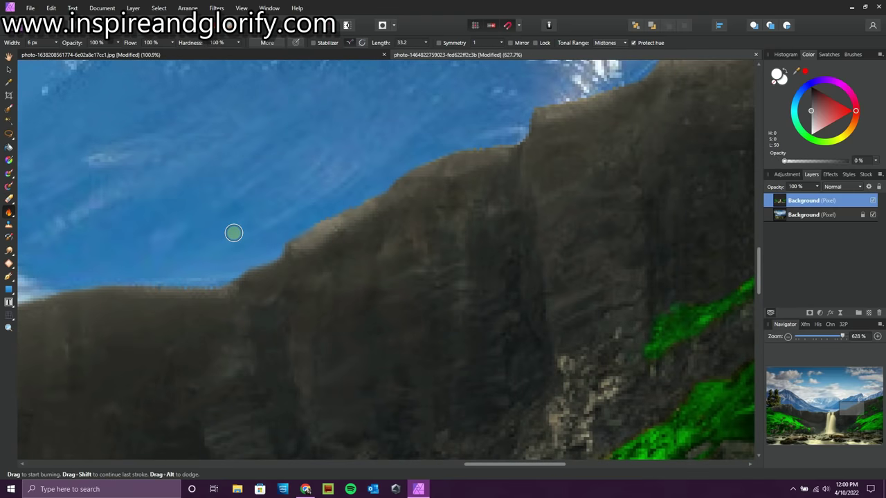
{"action": "left_click", "coordinate": [810, 215]}
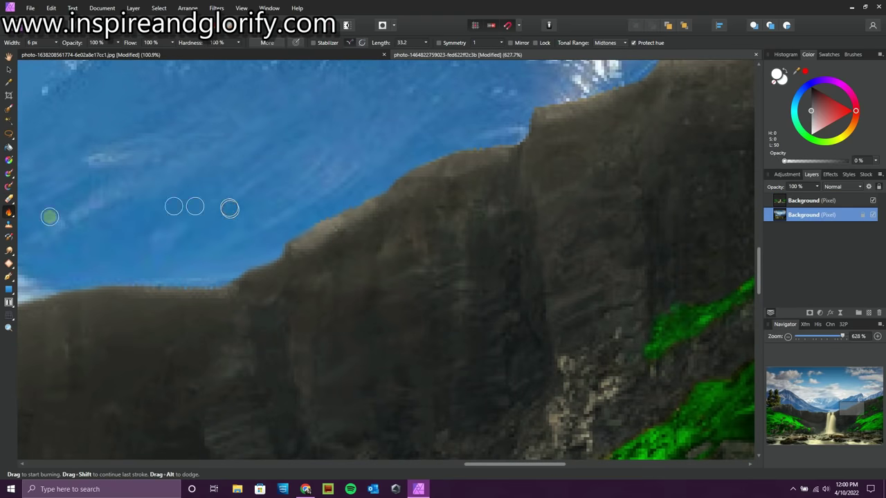
{"action": "left_click", "coordinate": [9, 250]}
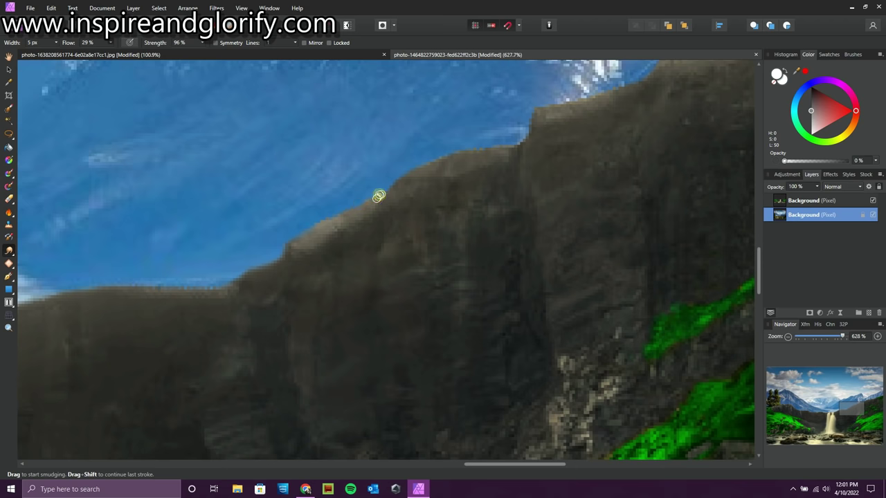
{"action": "left_click", "coordinate": [830, 200]}
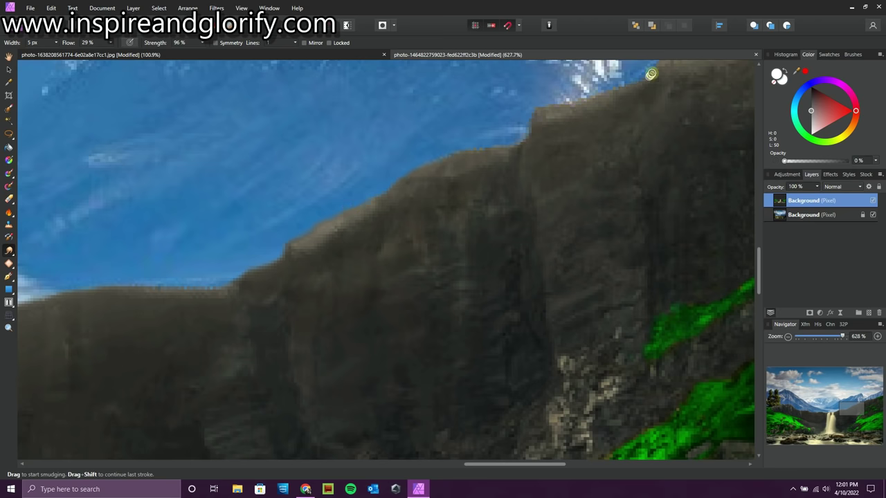
{"action": "scroll", "coordinate": [618, 162], "scroll_direction": "up", "scroll_amount": 3}
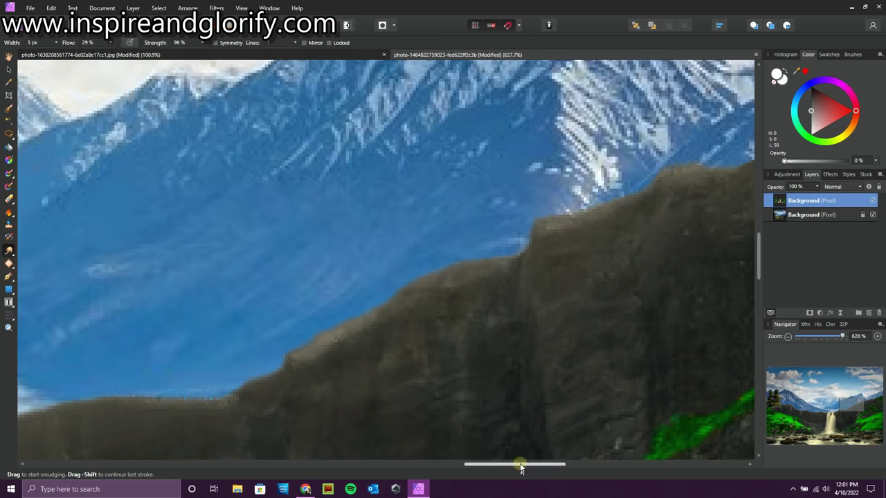
{"action": "left_click_drag", "start_coordinate": [520, 465], "coordinate": [609, 464]}
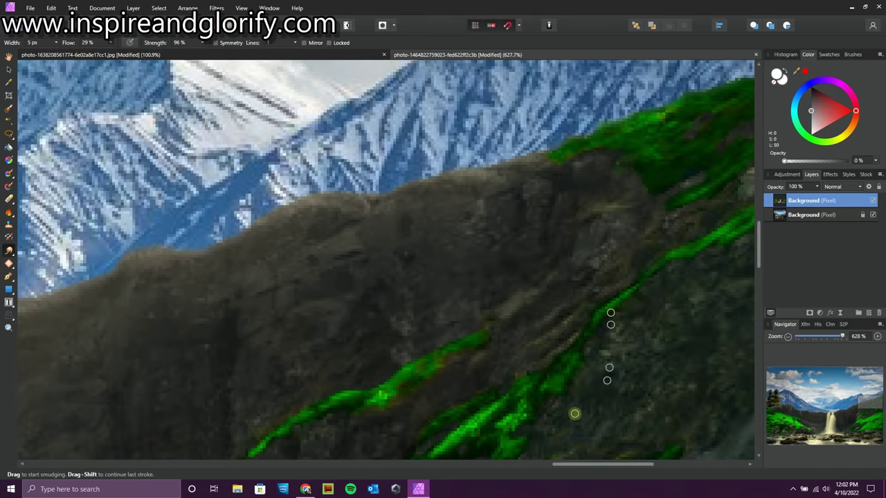
{"action": "scroll", "coordinate": [611, 312], "scroll_direction": "right", "scroll_amount": 7}
Select the whole sky on the mountain photo layer with the Selection Brush, subtracting any mountain areas from the selection
{"action": "left_click_drag", "start_coordinate": [842, 336], "coordinate": [823, 338]}
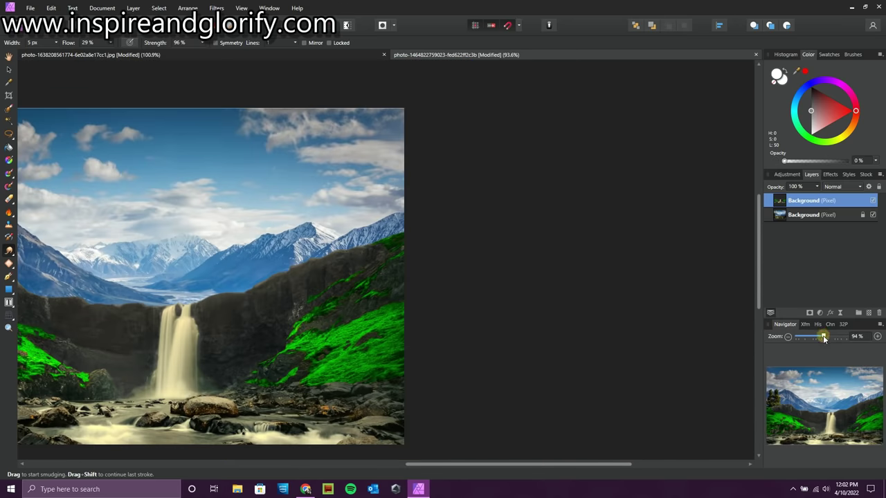
{"action": "left_click_drag", "start_coordinate": [482, 462], "coordinate": [356, 462]}
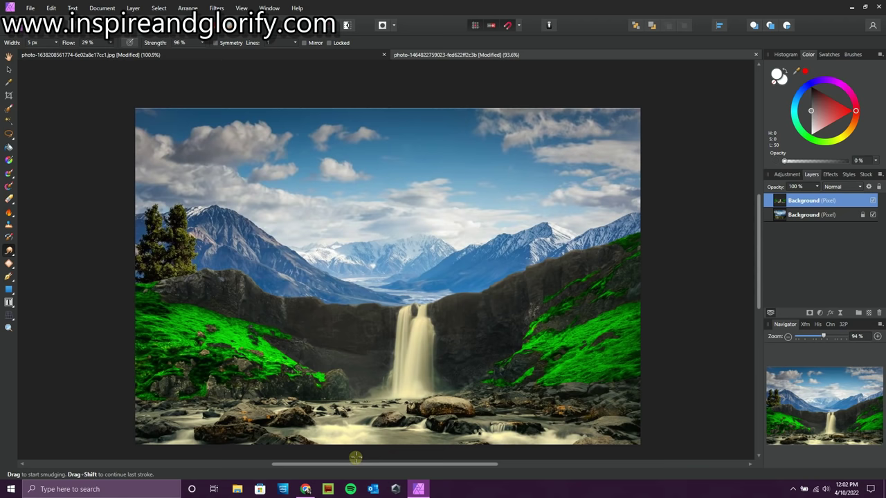
{"action": "key", "text": "w"}
{"action": "mouse_move", "coordinate": [192, 173]}
{"action": "left_mouse_down"}
{"action": "mouse_move", "coordinate": [138, 146]}
{"action": "mouse_move", "coordinate": [590, 130]}
{"action": "mouse_move", "coordinate": [209, 165]}
{"action": "mouse_move", "coordinate": [588, 194]}
{"action": "mouse_move", "coordinate": [459, 235]}
{"action": "left_mouse_up"}
{"action": "left_click", "coordinate": [817, 215]}
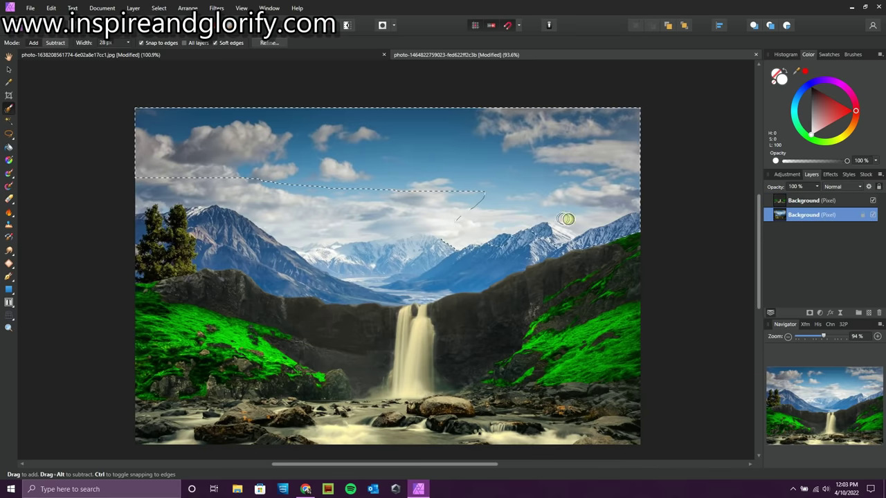
{"action": "key", "text": "ctrl+d"}
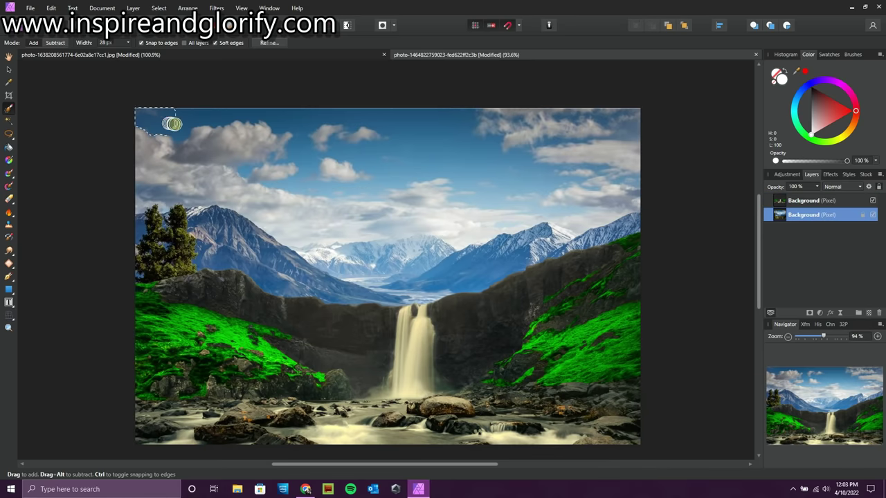
{"action": "mouse_move", "coordinate": [496, 141]}
{"action": "left_mouse_down"}
{"action": "mouse_move", "coordinate": [620, 173]}
{"action": "mouse_move", "coordinate": [639, 154]}
{"action": "mouse_move", "coordinate": [551, 142]}
{"action": "mouse_move", "coordinate": [592, 166]}
{"action": "mouse_move", "coordinate": [560, 179]}
{"action": "mouse_move", "coordinate": [533, 206]}
{"action": "mouse_move", "coordinate": [554, 208]}
{"action": "left_mouse_up"}
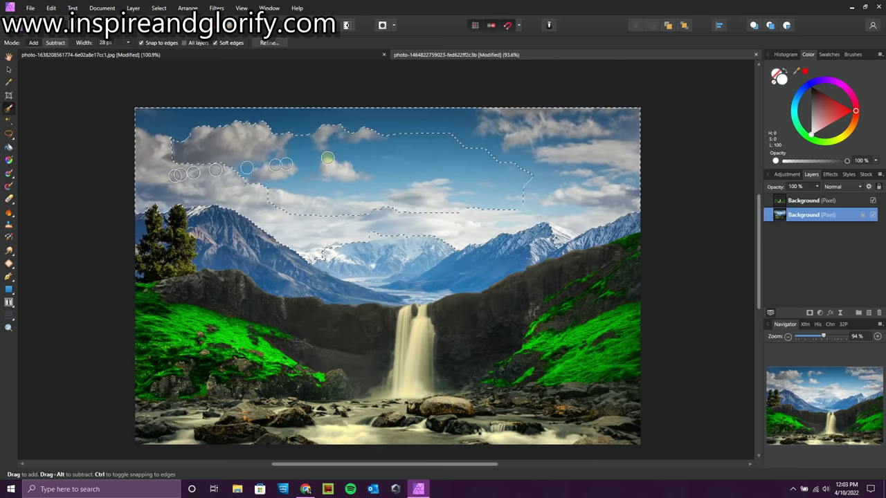
{"action": "left_click", "coordinate": [56, 42]}
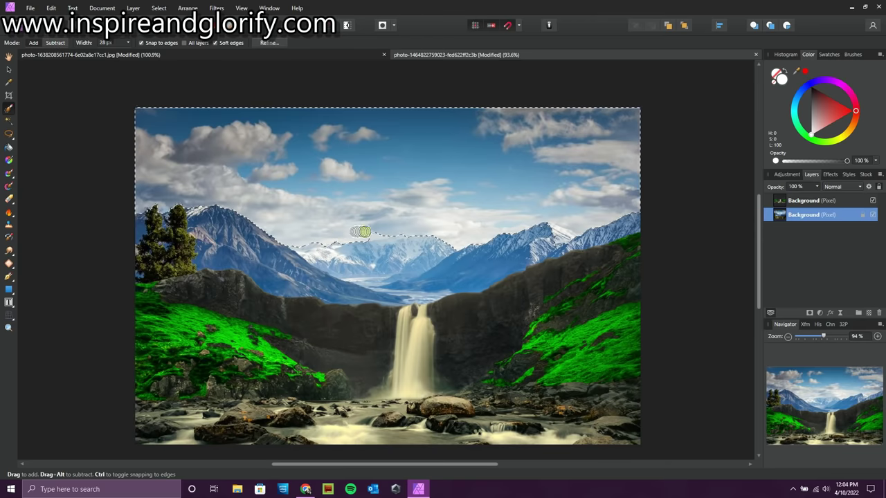
{"action": "left_click", "coordinate": [56, 42]}
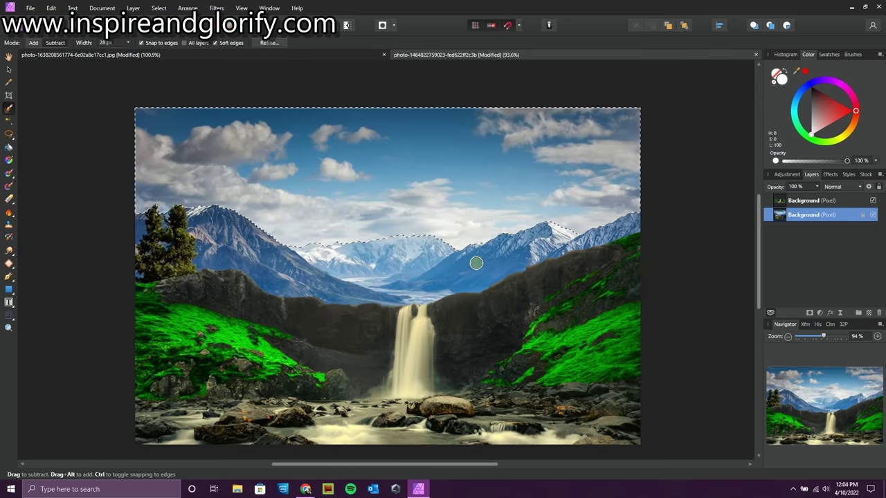
Apply a White Balance adjustment to the selected sky with white balance 100% and tint 72%, and merge it into the layer
{"action": "left_click", "coordinate": [787, 174]}
{"action": "left_click", "coordinate": [794, 202]}
{"action": "left_click", "coordinate": [781, 228]}
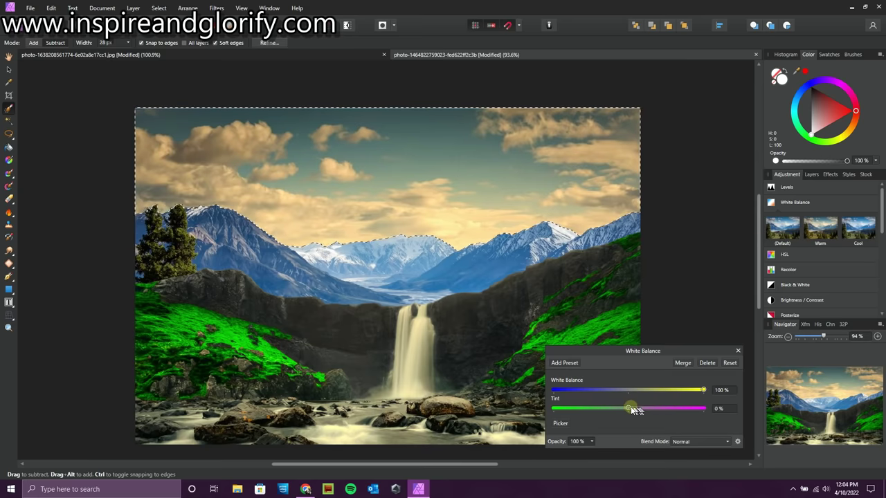
{"action": "left_click_drag", "start_coordinate": [629, 408], "coordinate": [716, 410]}
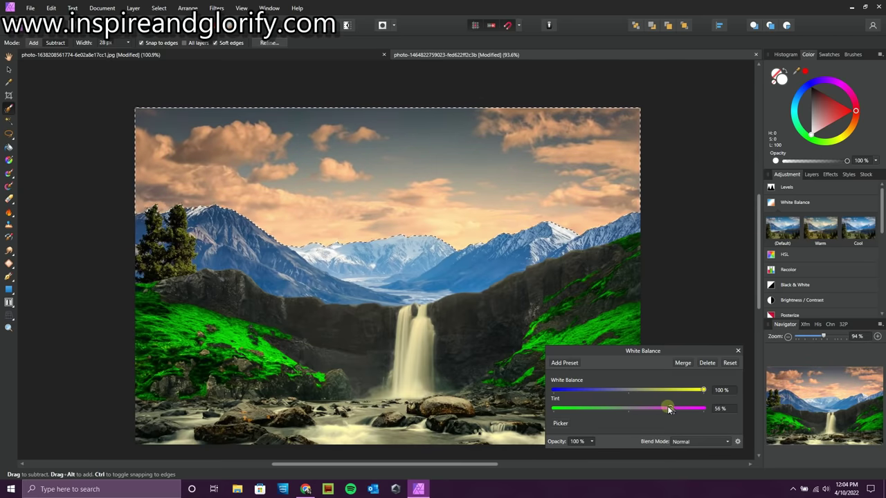
{"action": "left_click_drag", "start_coordinate": [579, 391], "coordinate": [533, 389]}
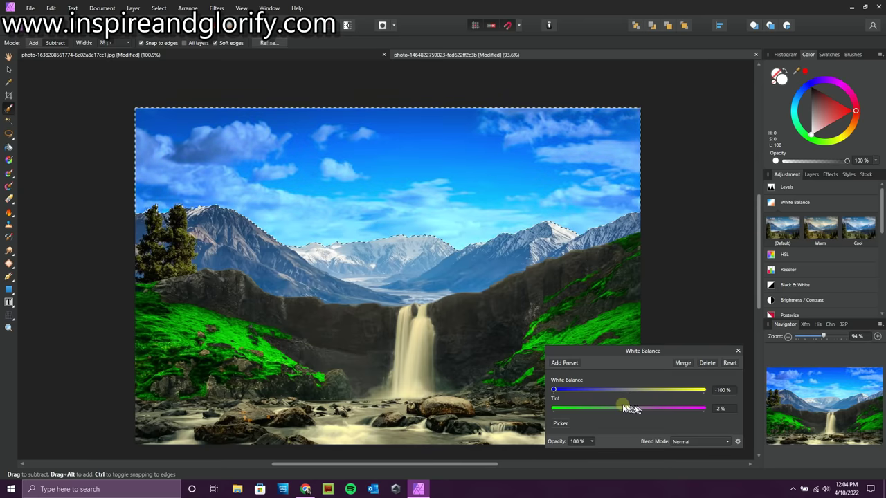
{"action": "mouse_move", "coordinate": [613, 409]}
{"action": "left_mouse_down"}
{"action": "mouse_move", "coordinate": [723, 414]}
{"action": "mouse_move", "coordinate": [628, 415]}
{"action": "left_mouse_up"}
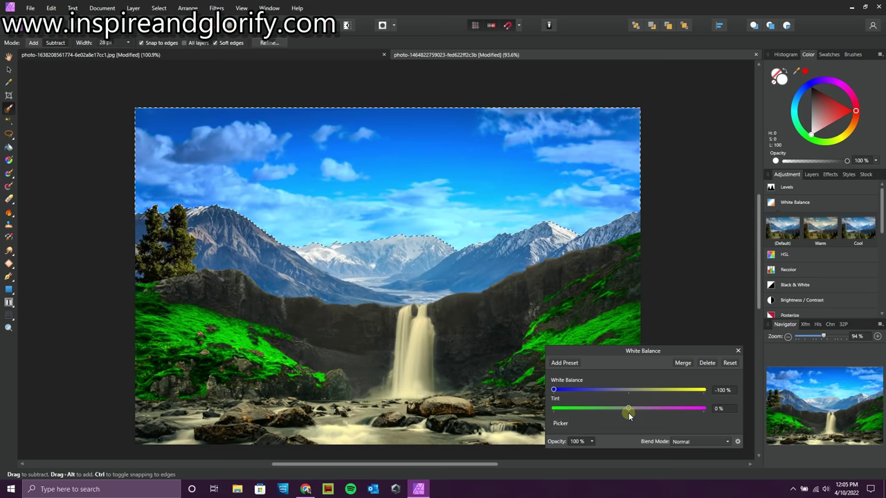
{"action": "left_click_drag", "start_coordinate": [701, 391], "coordinate": [717, 394]}
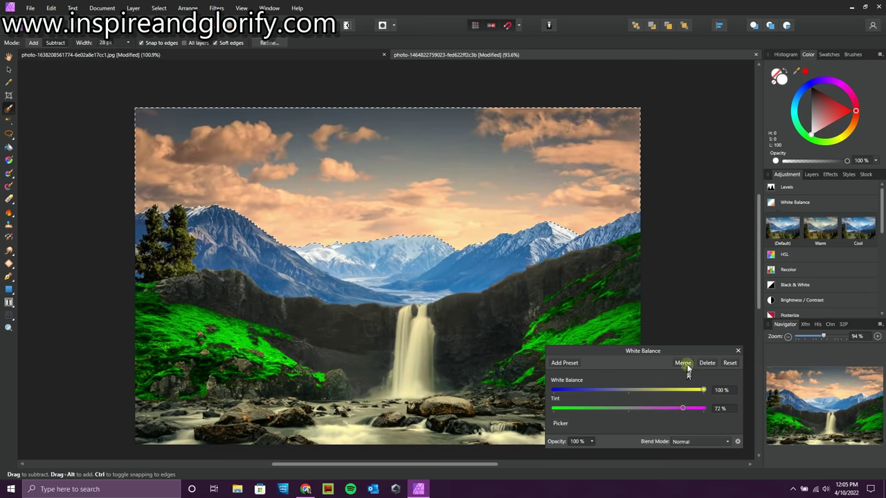
{"action": "left_click", "coordinate": [684, 364]}
{"action": "left_click", "coordinate": [786, 202]}
{"action": "left_click", "coordinate": [784, 293]}
{"action": "left_click", "coordinate": [782, 311]}
{"action": "left_click_drag", "start_coordinate": [695, 403], "coordinate": [741, 401]}
{"action": "left_click_drag", "start_coordinate": [629, 422], "coordinate": [707, 411]}
{"action": "left_click", "coordinate": [706, 377]}
Apply Brightness / Contrast to the sky with brightness 3% and contrast 32%, merge it, and clear the selection
{"action": "left_click", "coordinate": [801, 263]}
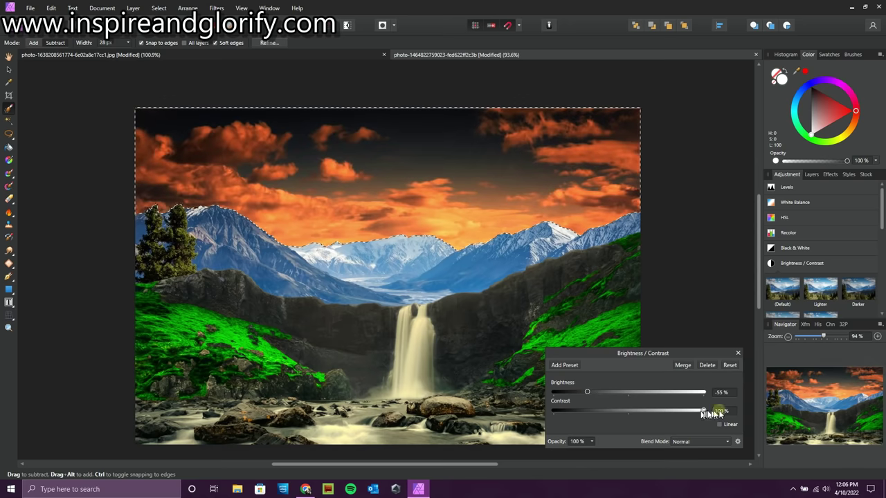
{"action": "left_click_drag", "start_coordinate": [627, 393], "coordinate": [653, 411]}
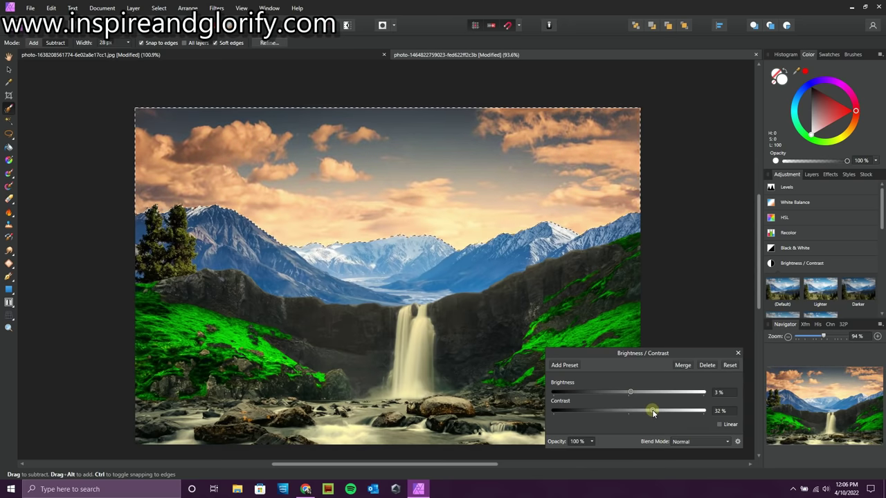
{"action": "left_click", "coordinate": [682, 365]}
{"action": "key", "text": "ctrl+d"}
Sharpen the rocks and green slopes of the waterfall layer with the Sharpen Brush at 79 px width in Clarity mode
{"action": "left_click", "coordinate": [9, 251]}
{"action": "left_click", "coordinate": [41, 263]}
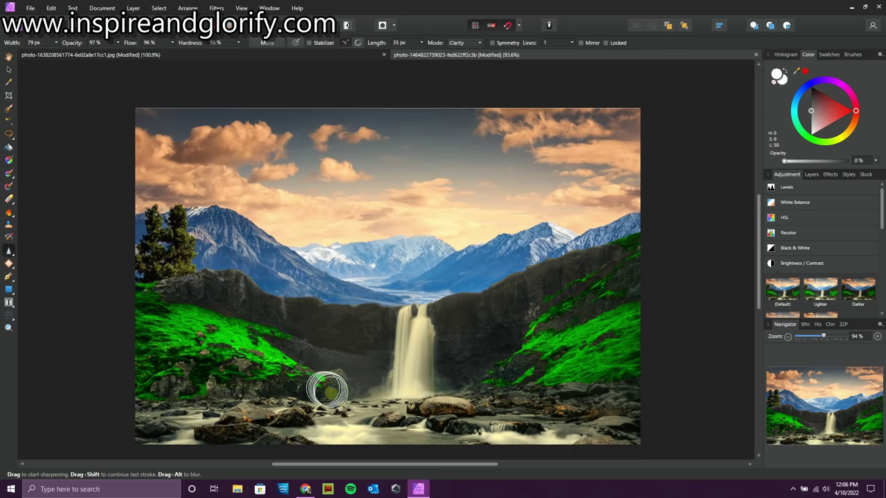
{"action": "left_click", "coordinate": [811, 174]}
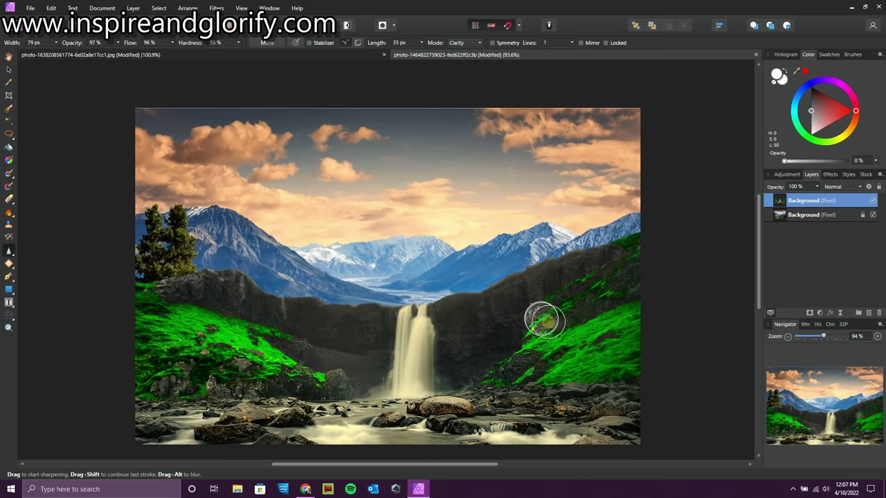
Set the Sharpen Brush width to 9 px and sharpen the rock texture on the left cliff's peak beside the trees
{"action": "left_click", "coordinate": [69, 9]}
{"action": "left_click", "coordinate": [55, 42]}
{"action": "left_click", "coordinate": [39, 54]}
{"action": "left_click", "coordinate": [837, 336]}
{"action": "left_click", "coordinate": [846, 336]}
{"action": "left_click_drag", "start_coordinate": [790, 408], "coordinate": [787, 403]}
{"action": "left_click_drag", "start_coordinate": [56, 43], "coordinate": [51, 55]}
{"action": "scroll", "coordinate": [263, 189], "scroll_direction": "down", "scroll_amount": 3}
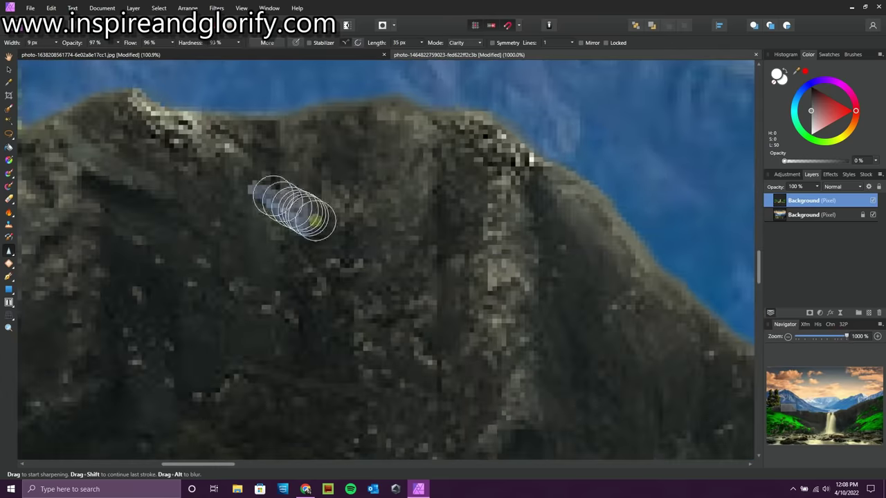
{"action": "left_click_drag", "start_coordinate": [154, 186], "coordinate": [172, 206]}
Sharpen the left cliff's face, its pale vertical streak and the flat rim leading towards the waterfall
{"action": "mouse_move", "coordinate": [213, 463]}
{"action": "left_mouse_down"}
{"action": "mouse_move", "coordinate": [167, 463]}
{"action": "mouse_move", "coordinate": [225, 462]}
{"action": "left_mouse_up"}
{"action": "scroll", "coordinate": [382, 373], "scroll_direction": "down", "scroll_amount": 3}
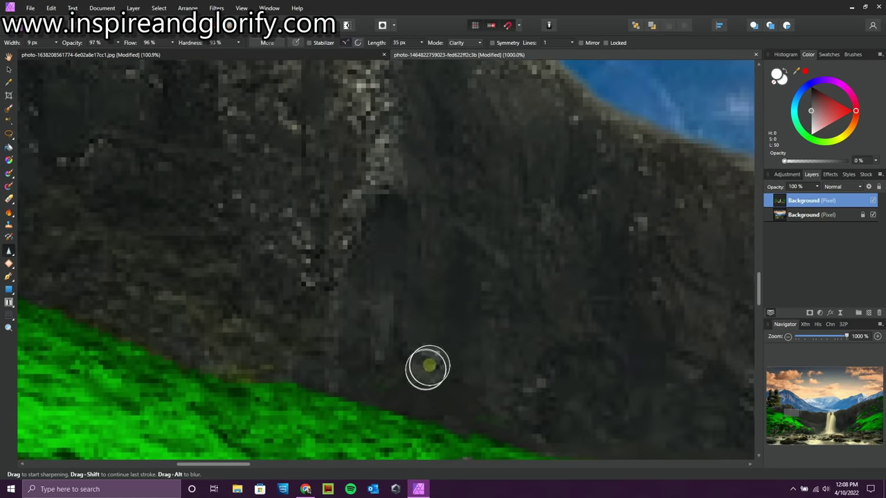
{"action": "scroll", "coordinate": [565, 366], "scroll_direction": "up", "scroll_amount": 1}
{"action": "left_click", "coordinate": [260, 466]}
{"action": "scroll", "coordinate": [159, 415], "scroll_direction": "down", "scroll_amount": 2}
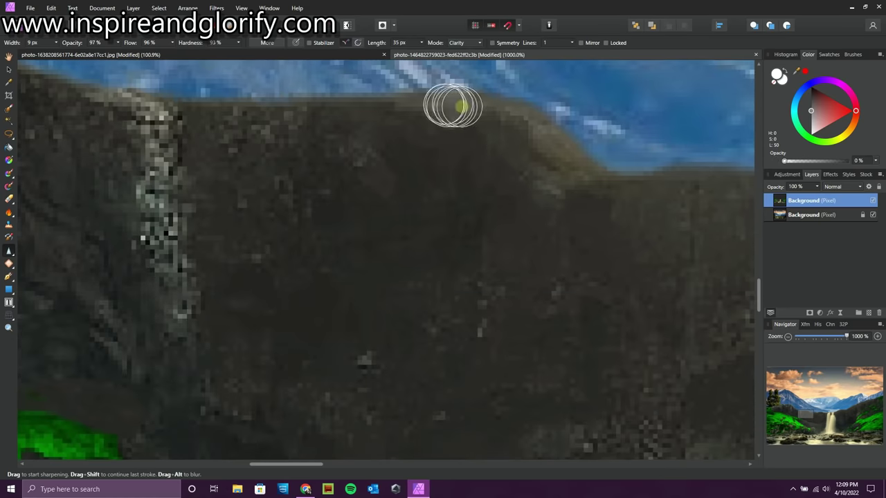
{"action": "scroll", "coordinate": [477, 109], "scroll_direction": "down", "scroll_amount": 3}
{"action": "scroll", "coordinate": [415, 208], "scroll_direction": "up", "scroll_amount": 3}
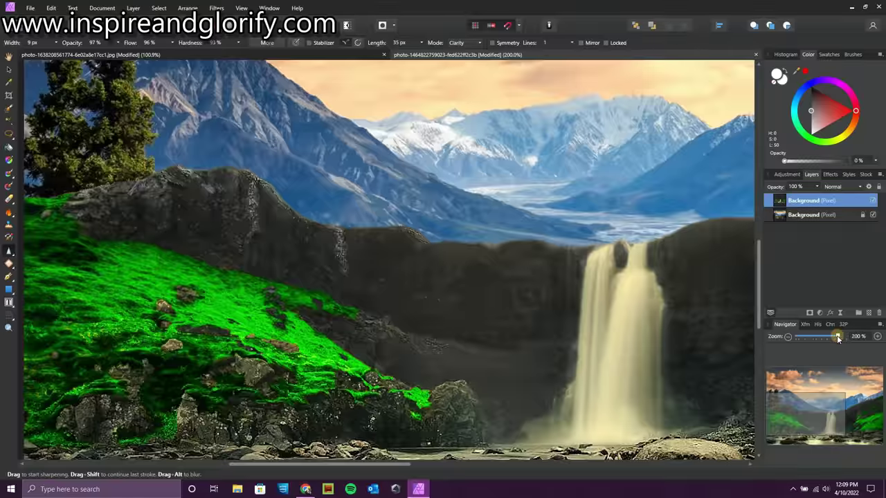
Blend the left cliff's rim with the 4 px Paint Mixer Brush, then sharpen the rim and dark rock face up to the waterfall at 4 px
{"action": "left_click", "coordinate": [8, 193]}
{"action": "left_click_drag", "start_coordinate": [233, 163], "coordinate": [240, 237]}
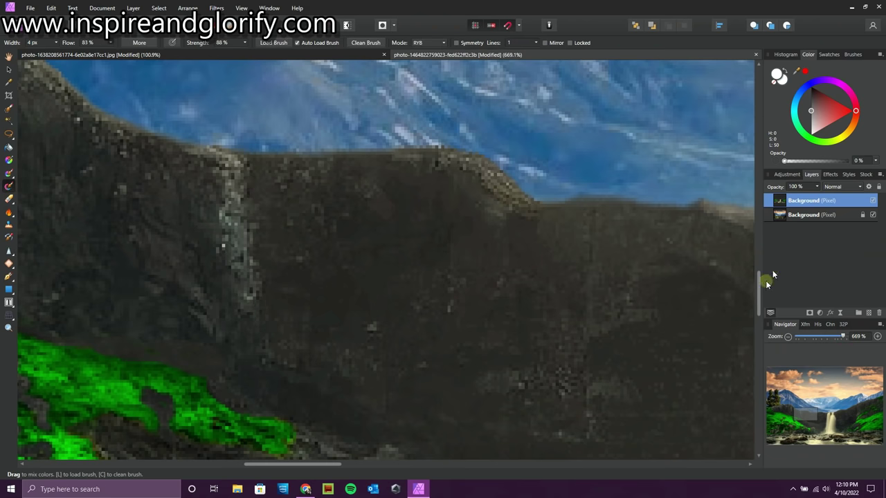
{"action": "scroll", "coordinate": [20, 190], "scroll_direction": "right", "scroll_amount": 5}
{"action": "left_click", "coordinate": [9, 251]}
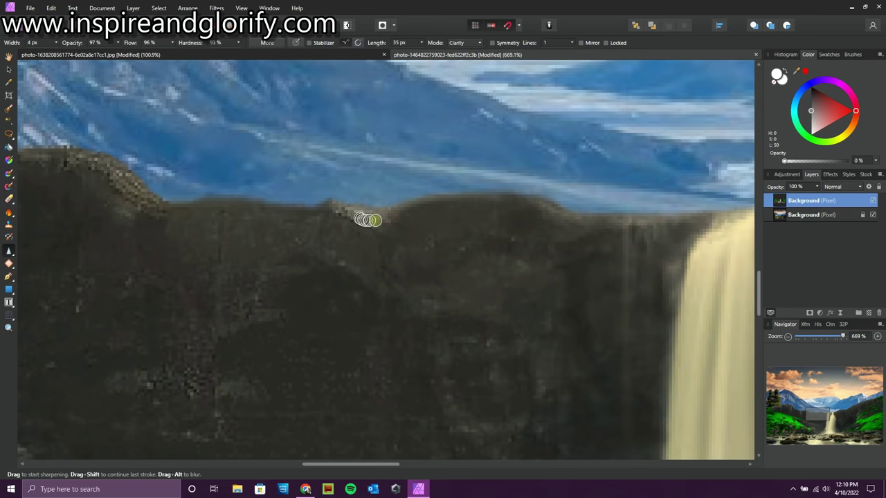
{"action": "scroll", "coordinate": [443, 443], "scroll_direction": "down", "scroll_amount": 3}
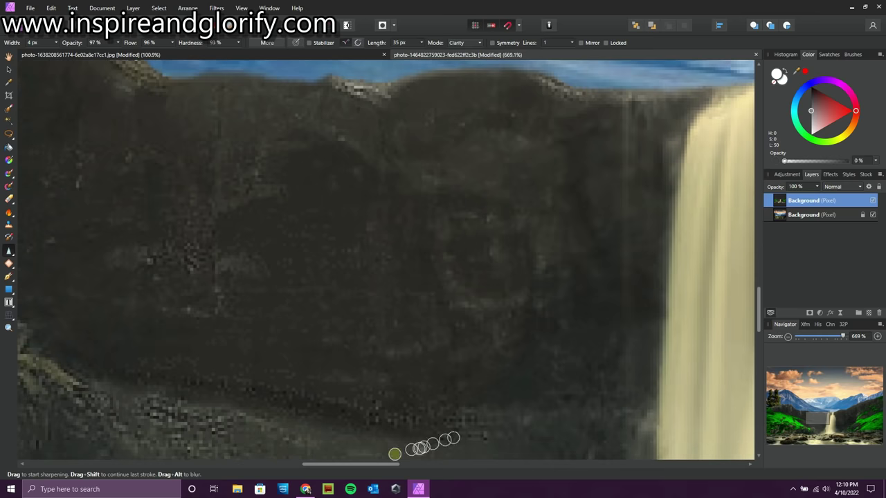
Sharpen and colour-mix the rock streaks on the cliff face just right of the waterfall, using 4 px brushes
{"action": "scroll", "coordinate": [455, 335], "scroll_direction": "right", "scroll_amount": 5}
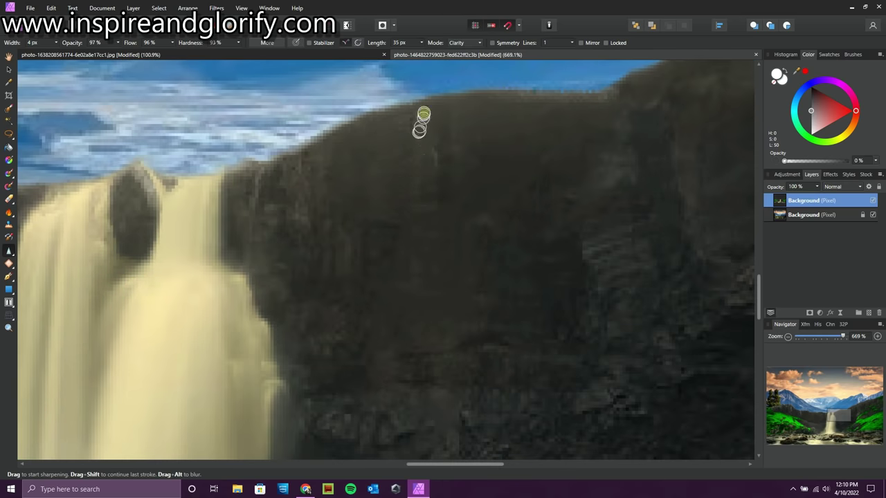
{"action": "left_click", "coordinate": [9, 186]}
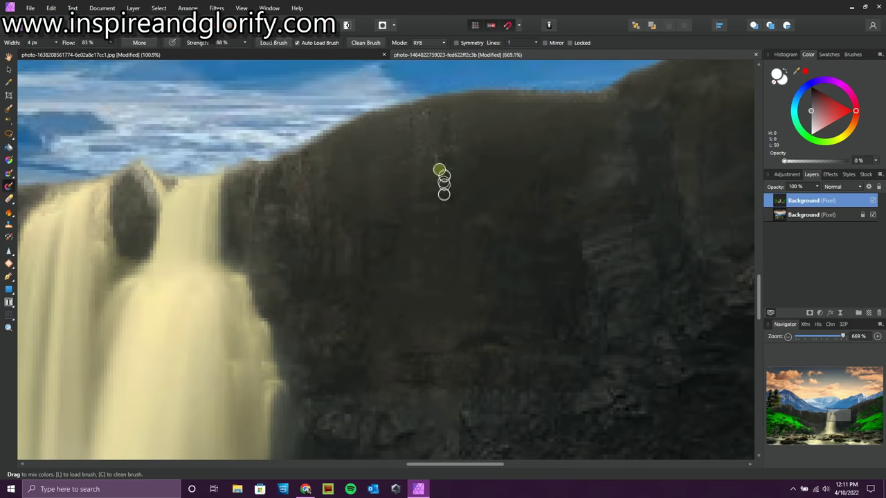
{"action": "left_click", "coordinate": [9, 249]}
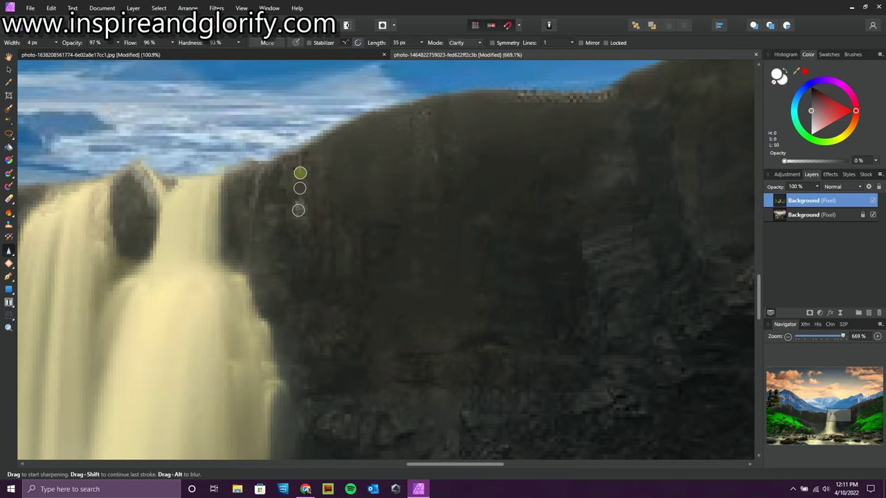
Sharpen the rim of the right cliff in Clarity mode, from the flat section near the waterfall up along the rising slope
{"action": "mouse_move", "coordinate": [682, 66]}
{"action": "left_mouse_down"}
{"action": "mouse_move", "coordinate": [287, 181]}
{"action": "mouse_move", "coordinate": [480, 91]}
{"action": "left_mouse_up"}
{"action": "scroll", "coordinate": [557, 173], "scroll_direction": "up", "scroll_amount": 3}
{"action": "left_click_drag", "start_coordinate": [728, 110], "coordinate": [685, 118]}
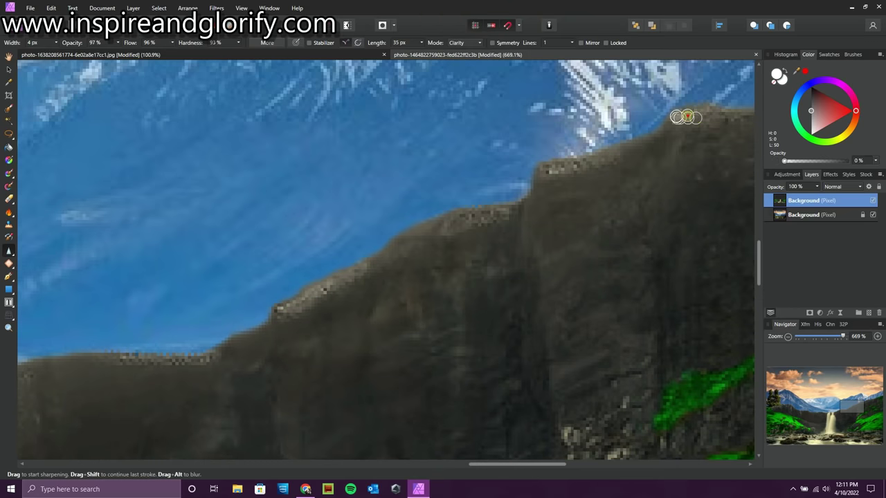
{"action": "left_click_drag", "start_coordinate": [488, 464], "coordinate": [545, 464]}
{"action": "scroll", "coordinate": [517, 203], "scroll_direction": "up", "scroll_amount": 3}
{"action": "left_click_drag", "start_coordinate": [457, 210], "coordinate": [575, 195]}
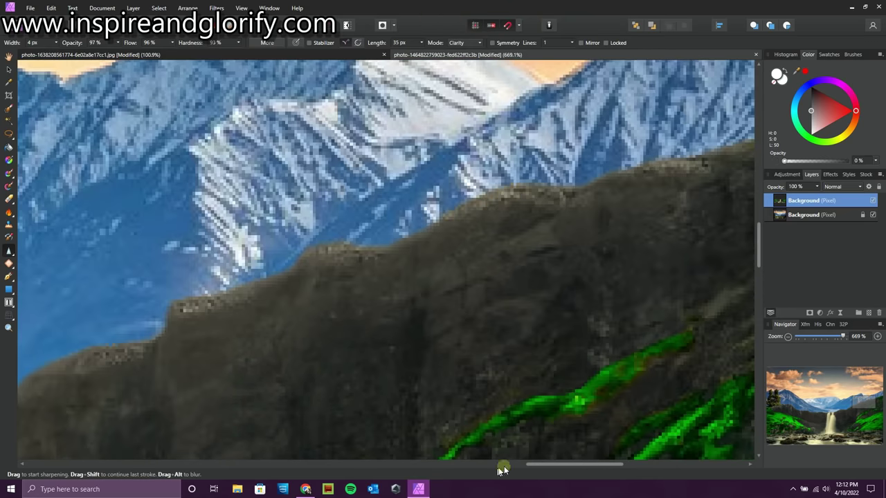
{"action": "left_click_drag", "start_coordinate": [536, 463], "coordinate": [592, 464]}
Create a text frame in the upper-left sky and paste the verse "Blessed is the king who comes in the name of the Lord!" into it
{"action": "key", "text": "ctrl+1"}
{"action": "left_click_drag", "start_coordinate": [538, 464], "coordinate": [427, 464]}
{"action": "key", "text": "t"}
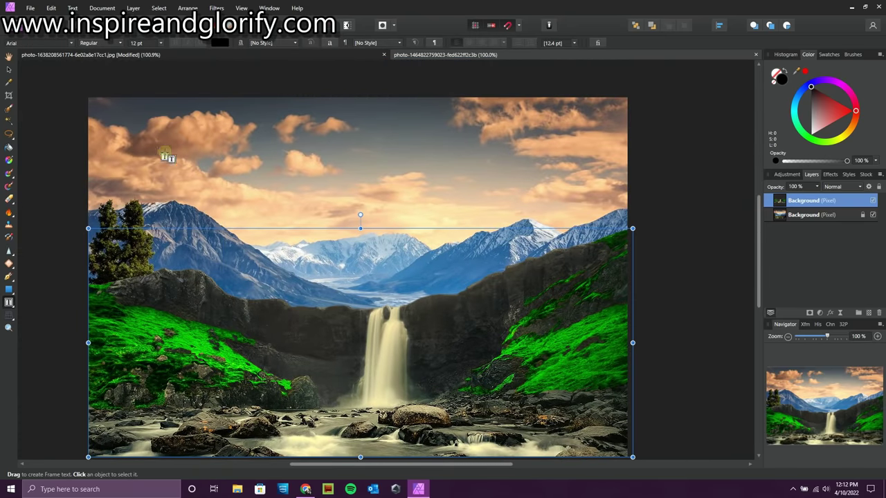
{"action": "left_click_drag", "start_coordinate": [108, 113], "coordinate": [287, 176]}
{"action": "right_click", "coordinate": [153, 132]}
{"action": "left_click", "coordinate": [173, 154]}
Format the whole verse in Bell MT Bold at 30 pt and widen its text frame so it fits on three lines
{"action": "key", "text": "ctrl+a"}
{"action": "left_click", "coordinate": [71, 43]}
{"action": "left_click", "coordinate": [56, 97]}
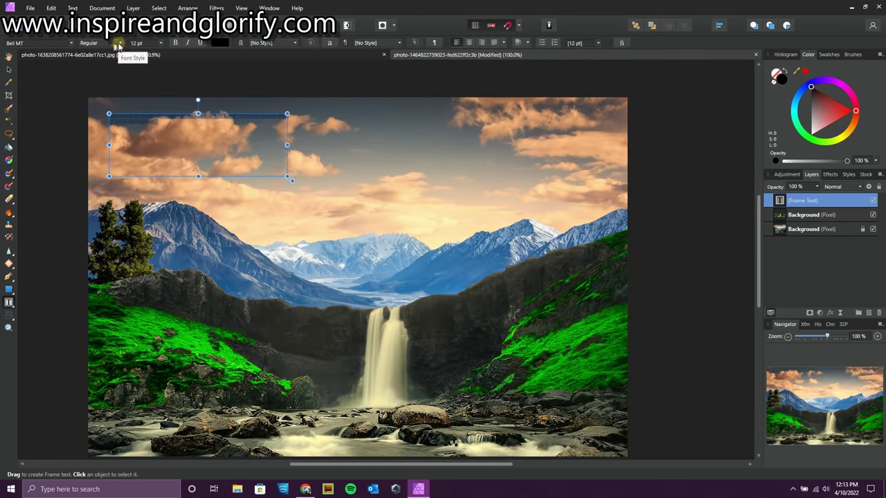
{"action": "left_click", "coordinate": [119, 43]}
{"action": "left_click", "coordinate": [111, 69]}
{"action": "left_click", "coordinate": [161, 43]}
{"action": "left_click", "coordinate": [141, 171]}
{"action": "left_click_drag", "start_coordinate": [287, 144], "coordinate": [368, 144]}
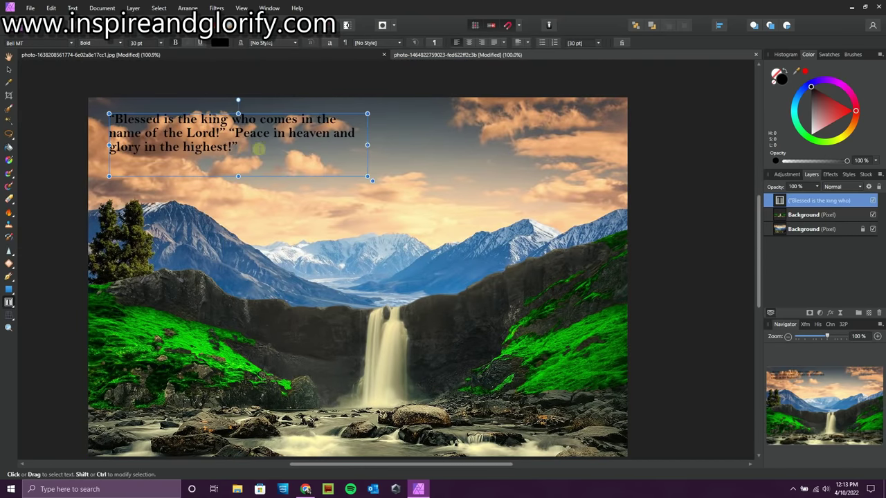
Add the right-aligned reference "-Luke 19:38" below the verse and narrow the text frame slightly
{"action": "left_click", "coordinate": [481, 43]}
{"action": "type", "text": "Luke 19:38"}
{"action": "left_click", "coordinate": [300, 166]}
{"action": "type", "text": "-"}
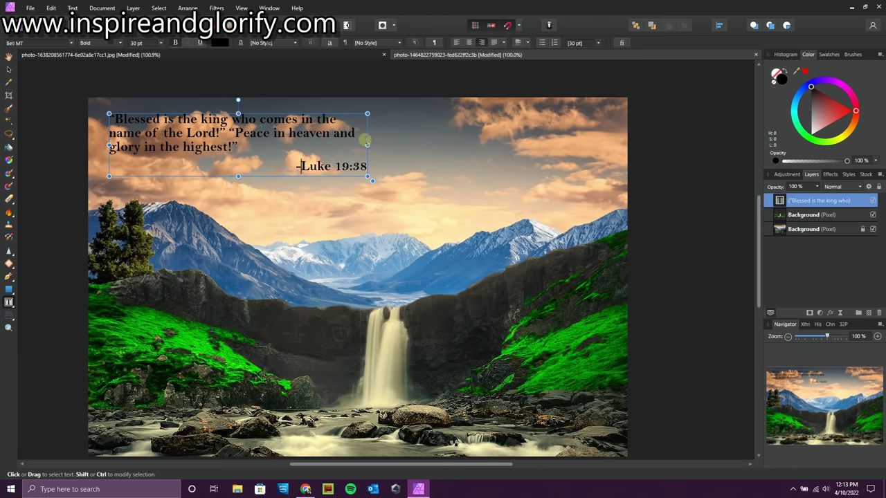
{"action": "left_click_drag", "start_coordinate": [368, 145], "coordinate": [358, 146]}
Draw a white rectangle directly above the locked Background layer, covering the area behind the verse, and nudge it slightly upwards
{"action": "left_click", "coordinate": [9, 69]}
{"action": "left_click", "coordinate": [103, 180]}
{"action": "left_click", "coordinate": [9, 289]}
{"action": "left_click_drag", "start_coordinate": [104, 113], "coordinate": [361, 177]}
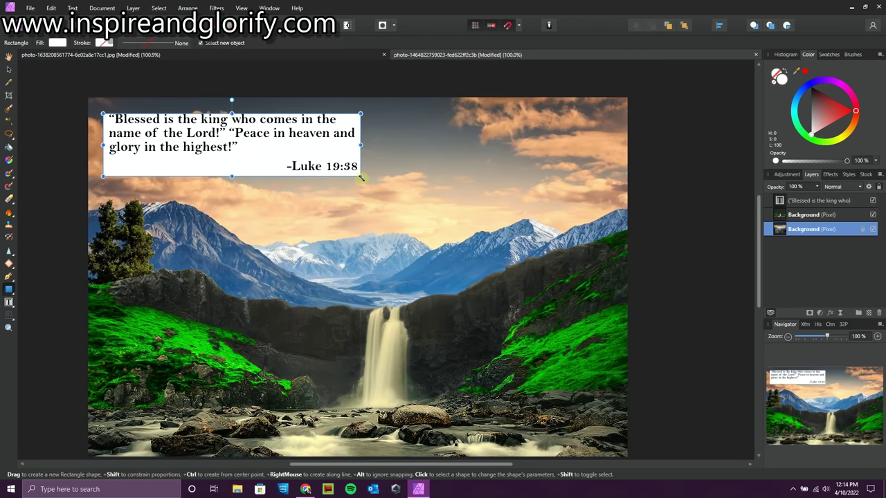
{"action": "left_click", "coordinate": [10, 71]}
{"action": "left_click_drag", "start_coordinate": [170, 165], "coordinate": [169, 161]}
Apply a blur layer effect to the white rectangle so it becomes a soft glow behind the verse
{"action": "left_click", "coordinate": [830, 312]}
{"action": "left_click", "coordinate": [831, 313]}
{"action": "left_click_drag", "start_coordinate": [597, 215], "coordinate": [698, 218]}
{"action": "left_click", "coordinate": [725, 425]}
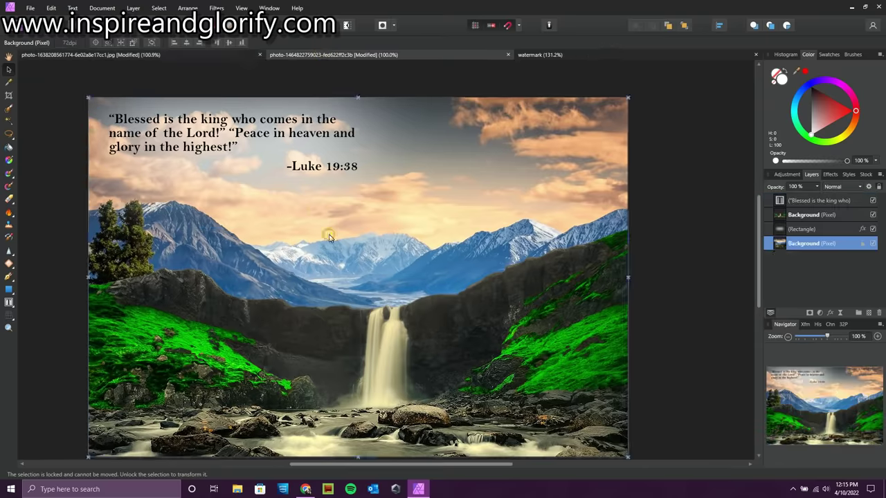
Add the watermark text "facebook.com/inspireandglorify.com" across the sky above the mountains and lower its opacity to 6%
{"action": "type", "text": "facebook.com/inspireandglorify.com"}
{"action": "left_click_drag", "start_coordinate": [357, 213], "coordinate": [357, 217]}
{"action": "left_click", "coordinate": [816, 187]}
{"action": "left_click_drag", "start_coordinate": [818, 197], "coordinate": [755, 200]}
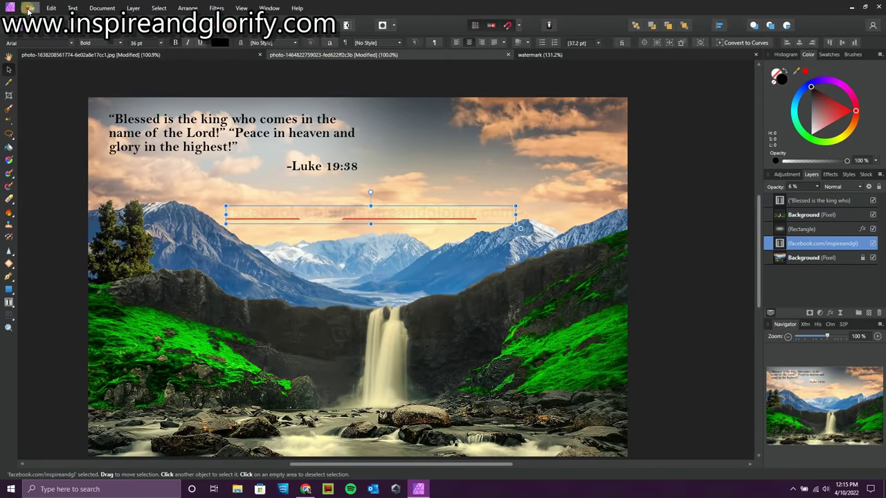